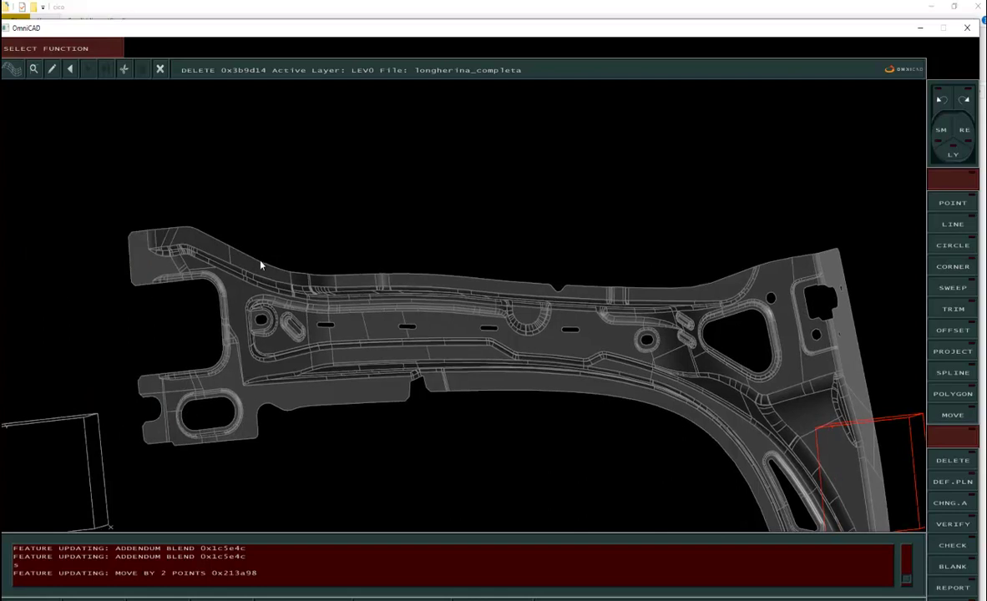
Step: Create a G1 tangent blend curve bridging the rounded cutout in the lower flange beside the oblong hole
{"action": "middle_click_drag", "start_coordinate": [806, 519], "coordinate": [481, 352]}
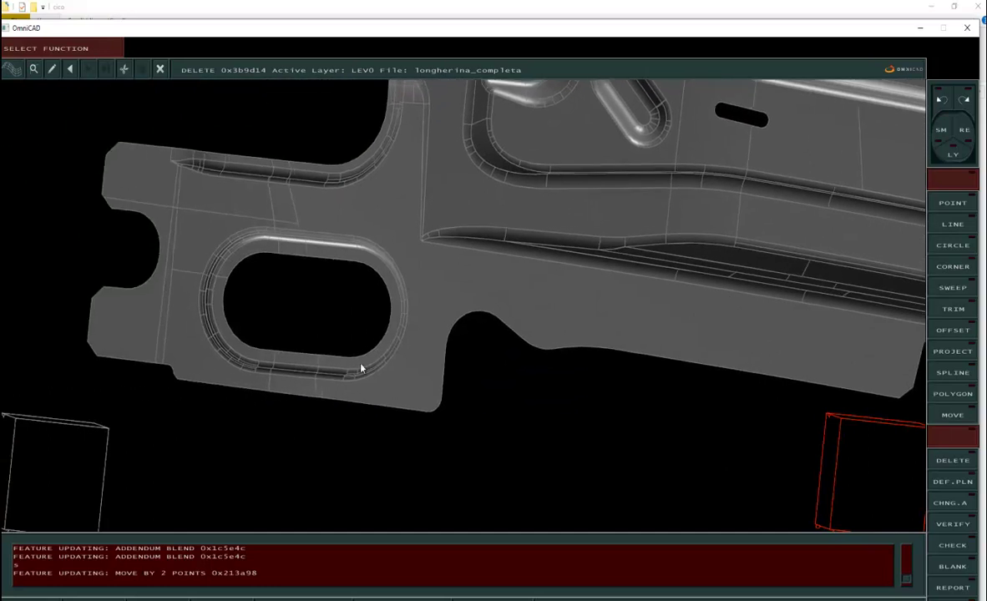
{"action": "middle_click_drag", "start_coordinate": [554, 345], "coordinate": [3, 101]}
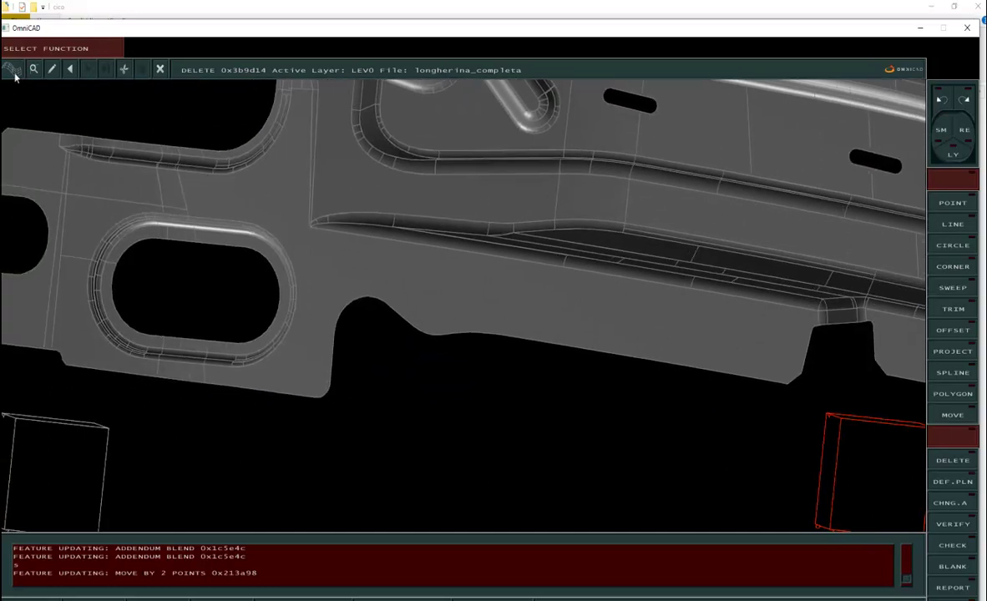
{"action": "left_click", "coordinate": [664, 352]}
{"action": "right_click", "coordinate": [954, 324]}
{"action": "right_click", "coordinate": [951, 354]}
{"action": "left_click", "coordinate": [954, 271]}
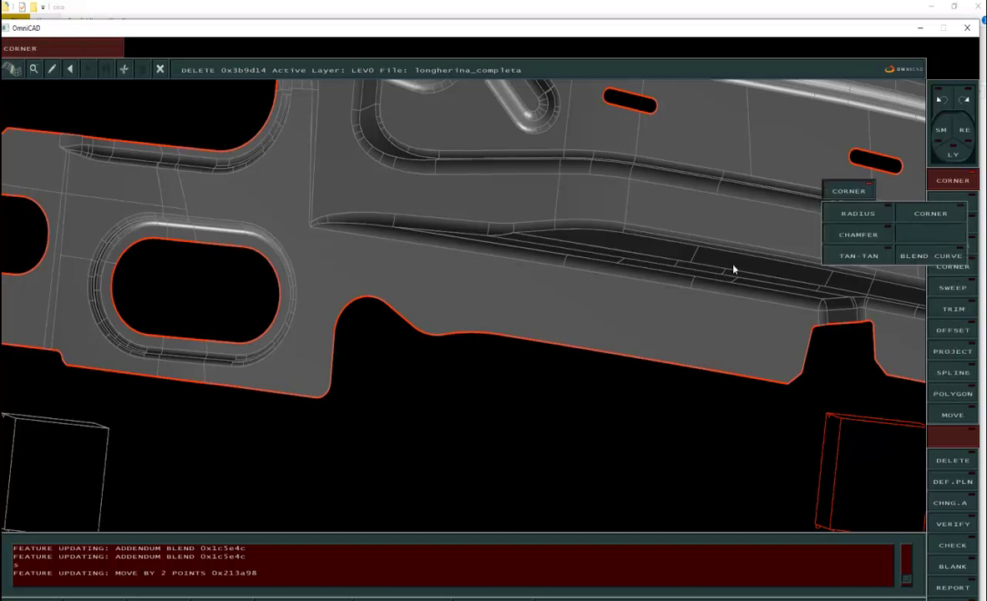
{"action": "left_click", "coordinate": [925, 257]}
{"action": "left_click", "coordinate": [662, 361]}
{"action": "left_click", "coordinate": [661, 362]}
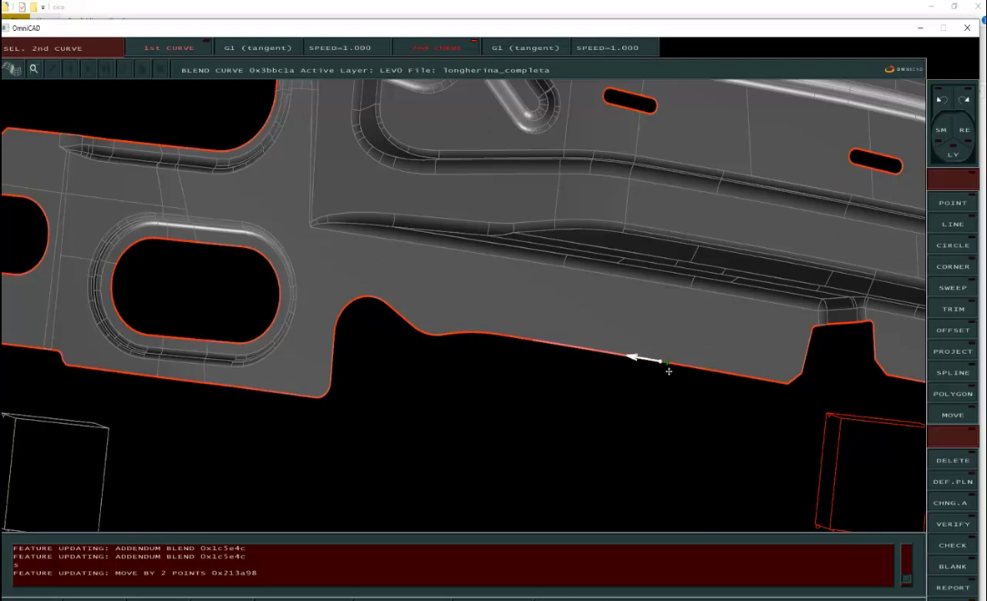
{"action": "left_click", "coordinate": [304, 396]}
{"action": "left_click", "coordinate": [286, 402]}
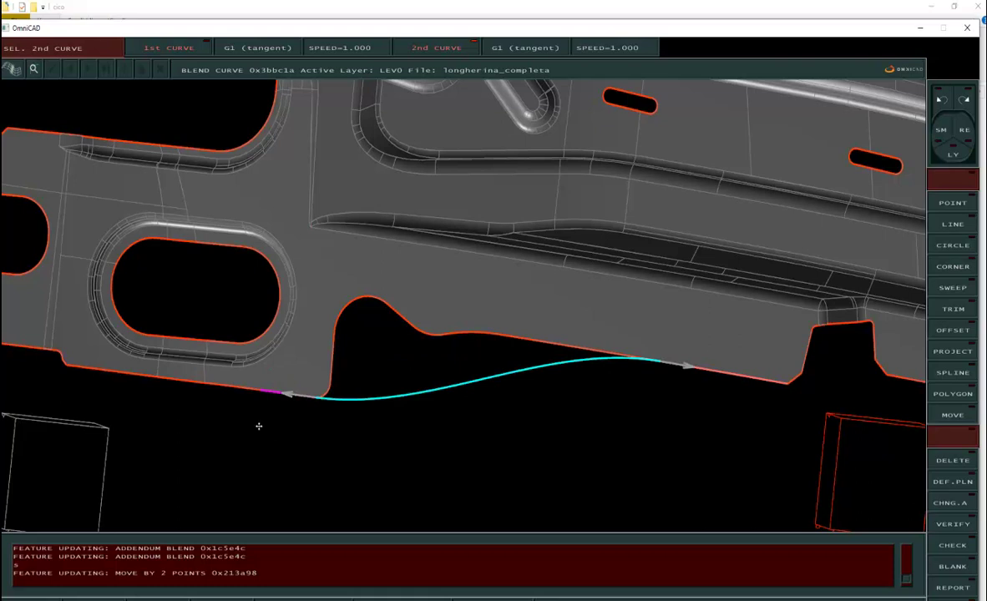
{"action": "middle_click_drag", "start_coordinate": [553, 358], "coordinate": [455, 287]}
{"action": "right_click", "coordinate": [467, 352]}
{"action": "mouse_move", "coordinate": [467, 352]}
{"action": "middle_mouse_down"}
{"action": "mouse_move", "coordinate": [535, 416]}
{"action": "mouse_move", "coordinate": [564, 355]}
{"action": "mouse_move", "coordinate": [480, 337]}
{"action": "mouse_move", "coordinate": [467, 361]}
{"action": "middle_mouse_up"}
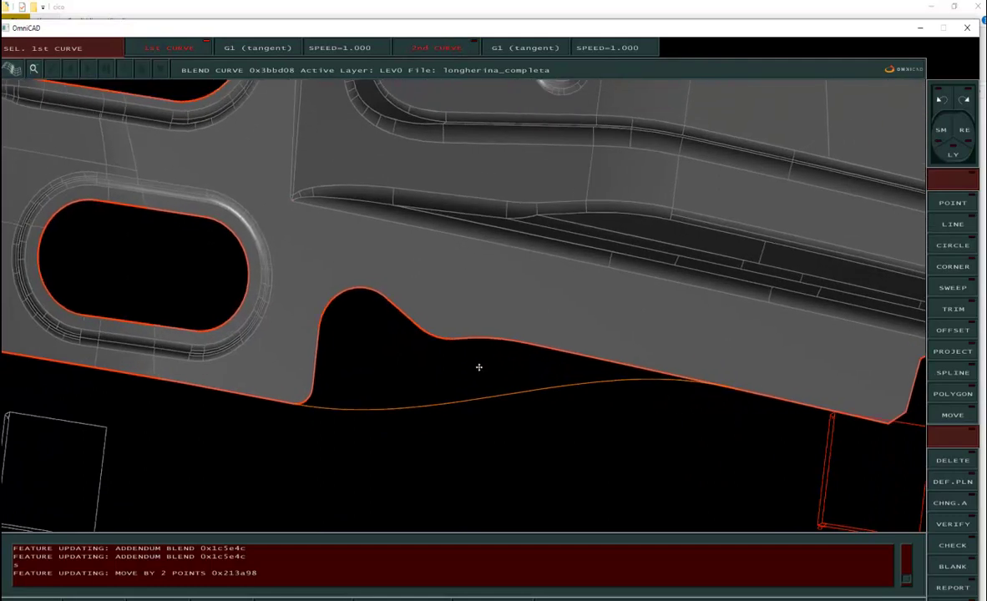
Step: Create an untrimmed copy of the lower flange face with Verify, keeping the original, using active attributes and modifying boundaries with zero offsets
{"action": "left_click", "coordinate": [469, 293]}
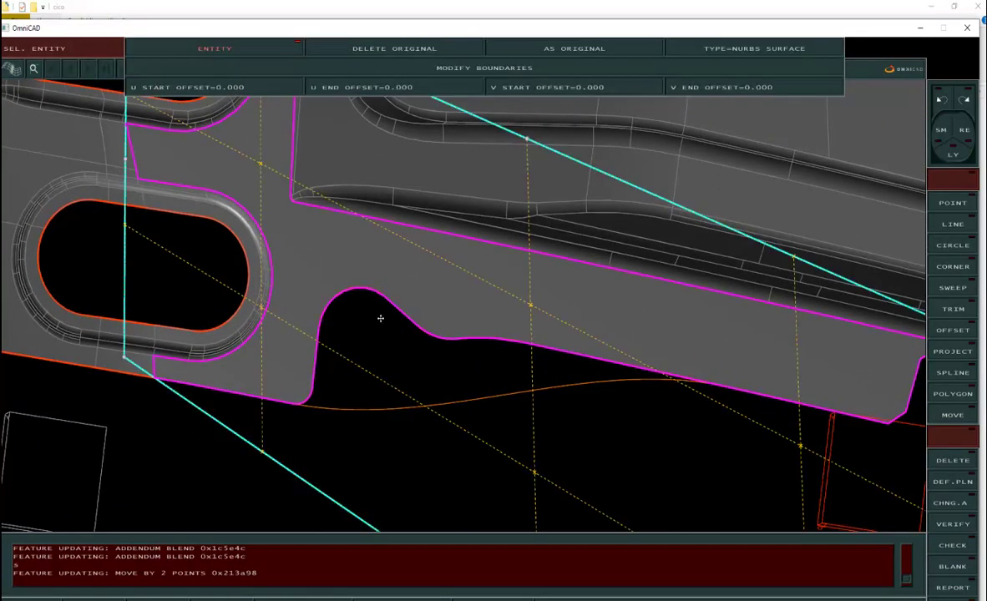
{"action": "left_click", "coordinate": [432, 51]}
{"action": "left_click", "coordinate": [428, 68]}
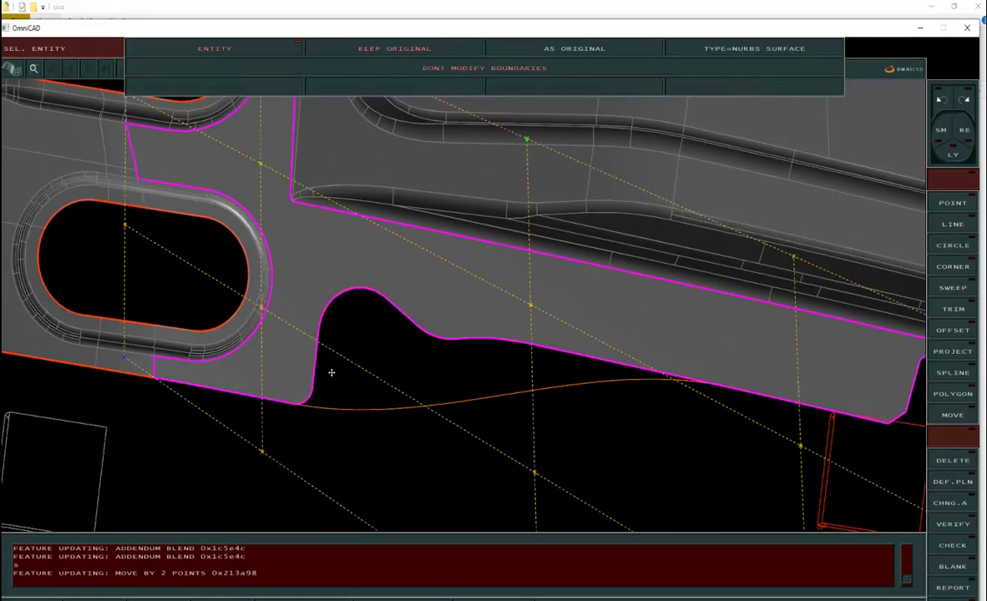
{"action": "left_click", "coordinate": [453, 73]}
{"action": "left_click", "coordinate": [518, 46]}
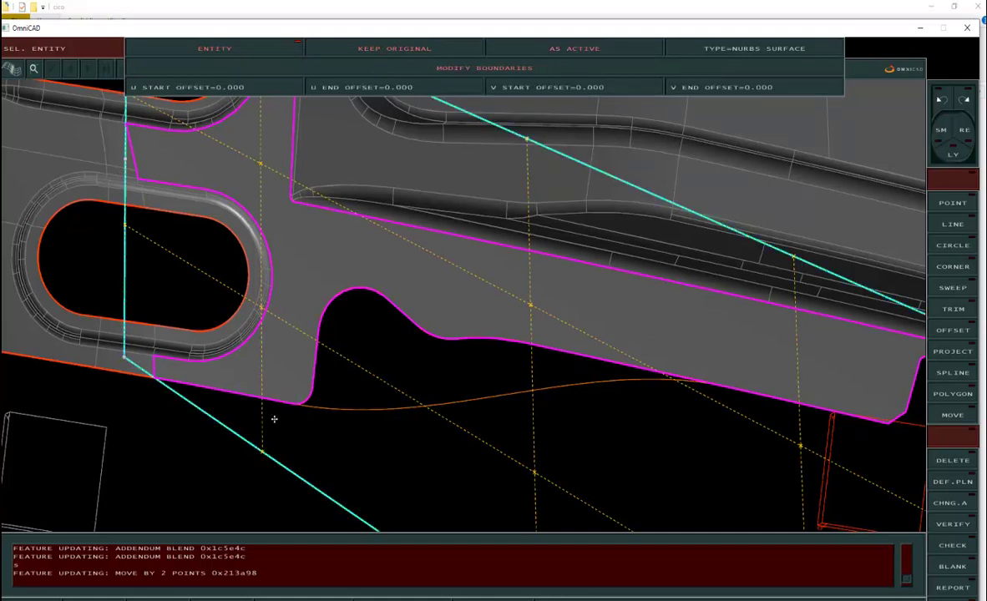
{"action": "scroll", "coordinate": [288, 438], "scroll_direction": "down", "scroll_amount": 3}
{"action": "middle_click_drag", "start_coordinate": [287, 438], "coordinate": [240, 406]}
{"action": "right_click", "coordinate": [308, 405]}
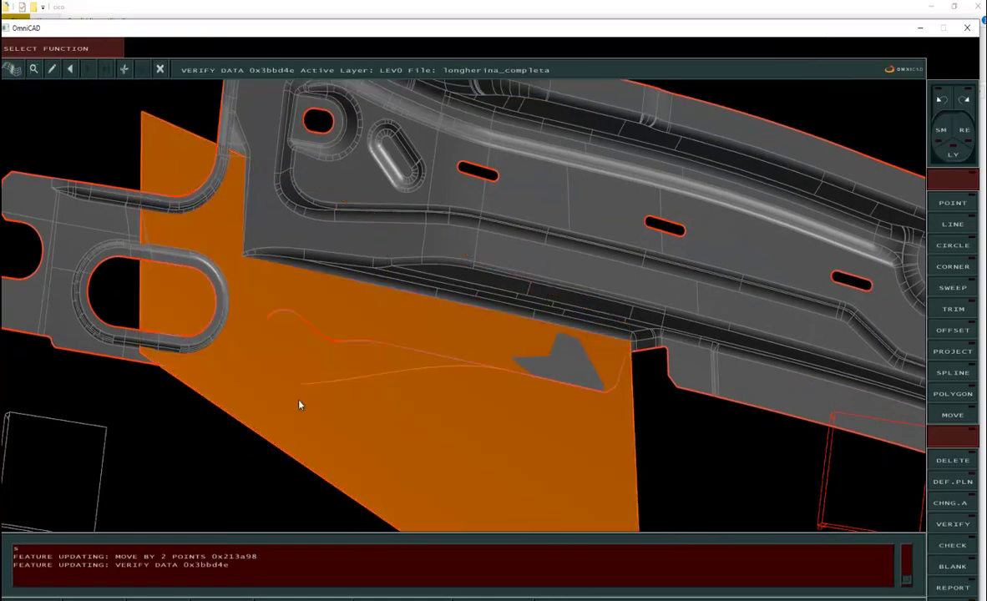
{"action": "middle_click_drag", "start_coordinate": [287, 458], "coordinate": [341, 273]}
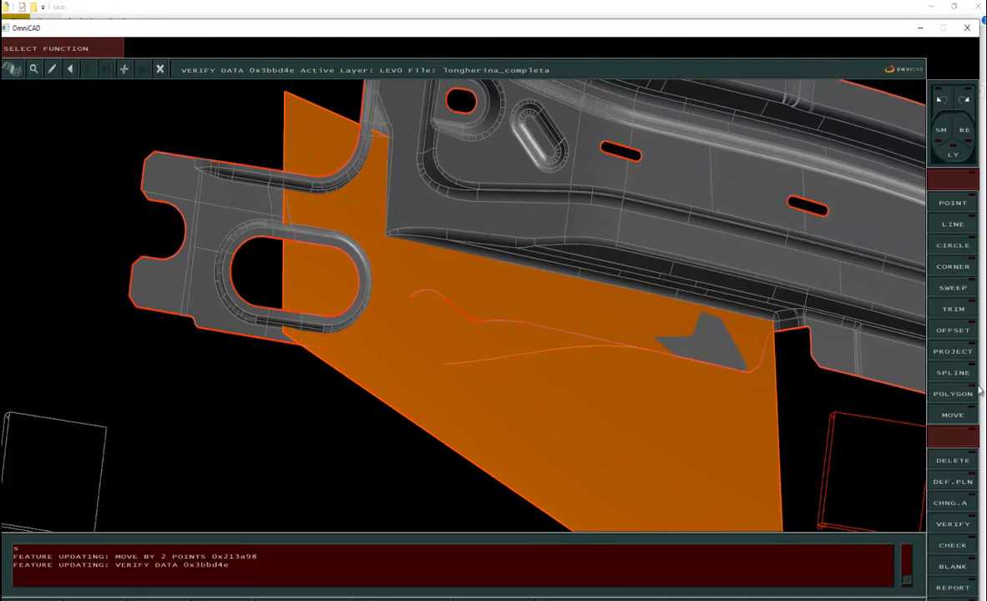
Step: Project the blend curve normally onto the copied flange surface and trim the surface to fill the rounded cutout
{"action": "left_click", "coordinate": [950, 352]}
{"action": "left_click", "coordinate": [821, 256]}
{"action": "left_click", "coordinate": [466, 347]}
{"action": "scroll", "coordinate": [488, 355], "scroll_direction": "up", "scroll_amount": 3}
{"action": "middle_click_drag", "start_coordinate": [488, 356], "coordinate": [460, 322]}
{"action": "scroll", "coordinate": [606, 388], "scroll_direction": "down", "scroll_amount": 3}
{"action": "mouse_move", "coordinate": [605, 389]}
{"action": "middle_mouse_down"}
{"action": "mouse_move", "coordinate": [607, 353]}
{"action": "mouse_move", "coordinate": [591, 401]}
{"action": "mouse_move", "coordinate": [580, 378]}
{"action": "mouse_move", "coordinate": [648, 372]}
{"action": "mouse_move", "coordinate": [633, 388]}
{"action": "mouse_move", "coordinate": [640, 389]}
{"action": "mouse_move", "coordinate": [581, 365]}
{"action": "middle_mouse_up"}
{"action": "middle_click", "coordinate": [589, 401]}
{"action": "scroll", "coordinate": [641, 388], "scroll_direction": "up", "scroll_amount": 3}
{"action": "scroll", "coordinate": [640, 388], "scroll_direction": "up", "scroll_amount": 1}
{"action": "middle_click_drag", "start_coordinate": [533, 432], "coordinate": [441, 452]}
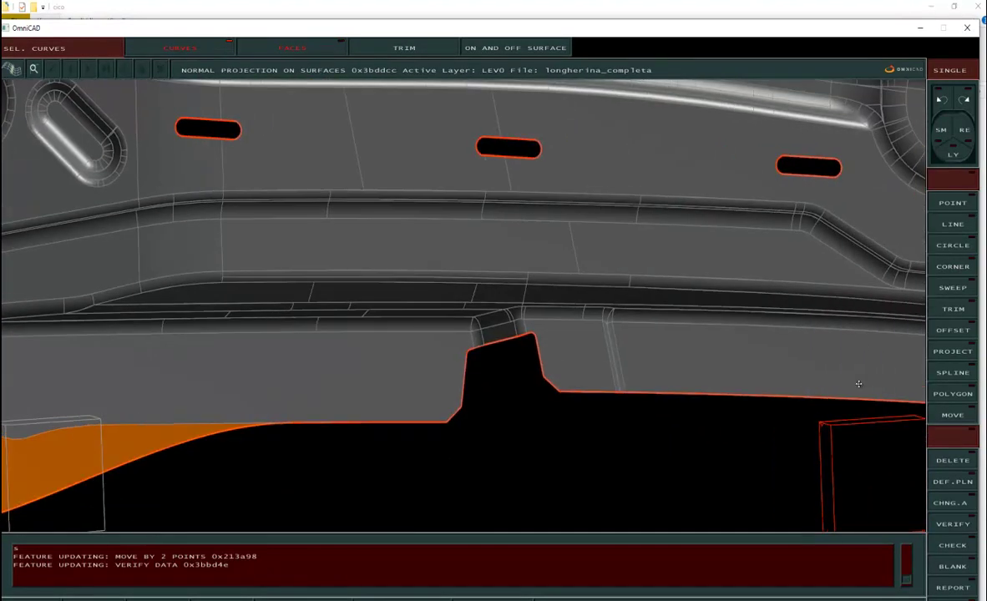
Step: Create a G1 tangent blend curve across the stepped notch, joining the flange edges on both sides
{"action": "left_click", "coordinate": [951, 267]}
{"action": "left_click", "coordinate": [926, 257]}
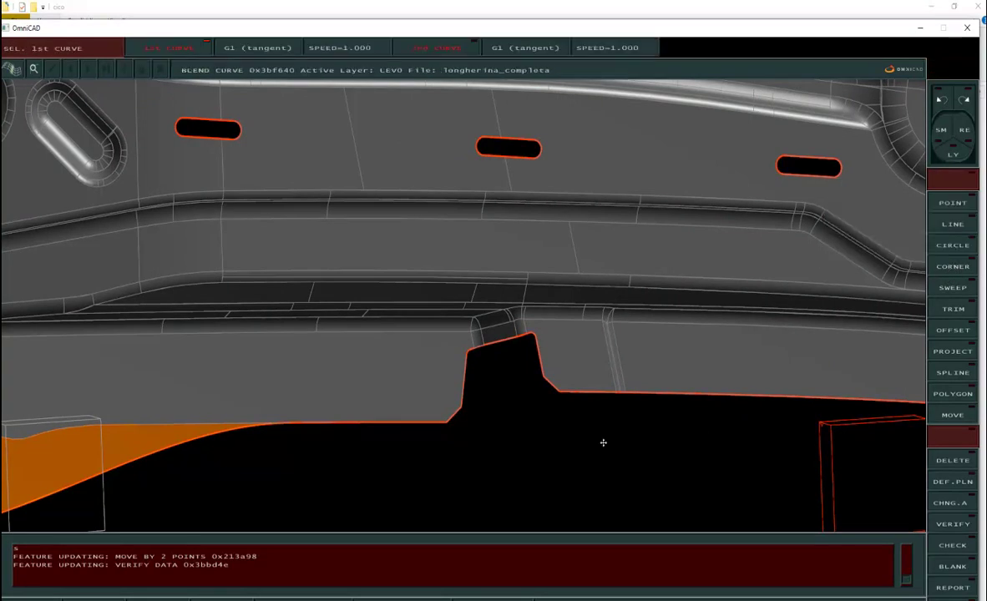
{"action": "left_click", "coordinate": [586, 391]}
{"action": "scroll", "coordinate": [398, 449], "scroll_direction": "up", "scroll_amount": 3}
{"action": "left_click", "coordinate": [483, 386]}
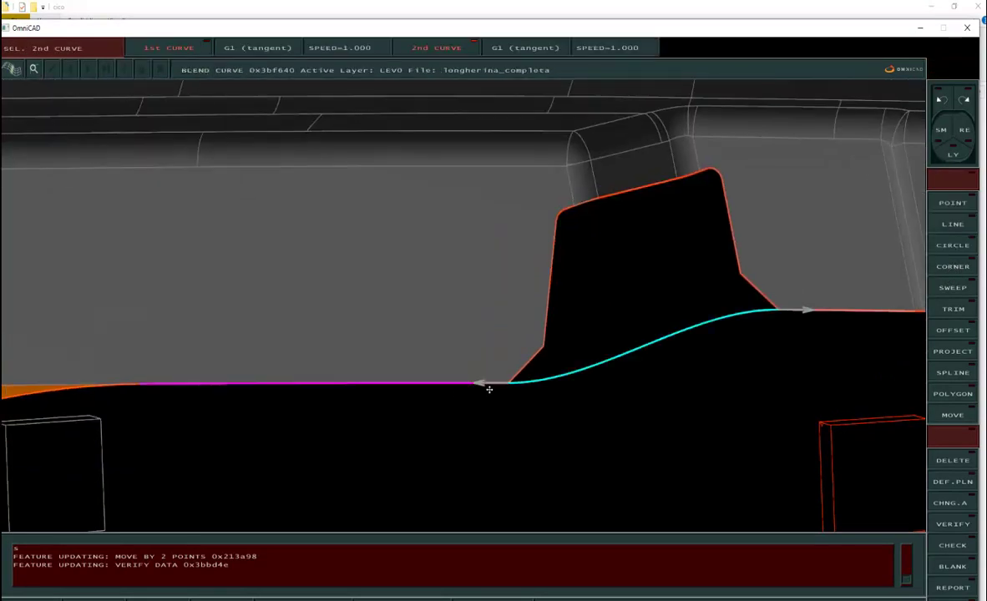
{"action": "middle_click_drag", "start_coordinate": [483, 386], "coordinate": [467, 372]}
{"action": "middle_click", "coordinate": [649, 383]}
Step: Extend the edges of the step faces inside the notch with a straight extension and an offset of 50
{"action": "right_click", "coordinate": [956, 358]}
{"action": "right_click", "coordinate": [957, 381]}
{"action": "right_click", "coordinate": [953, 353]}
{"action": "left_click", "coordinate": [949, 377]}
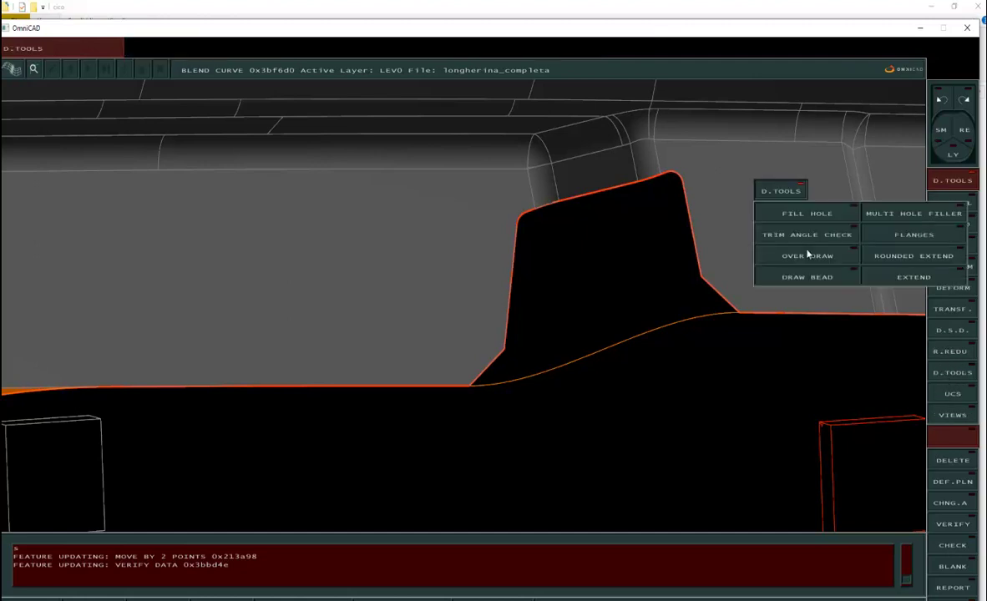
{"action": "left_click", "coordinate": [911, 277]}
{"action": "scroll", "coordinate": [576, 196], "scroll_direction": "up", "scroll_amount": 1}
{"action": "middle_click_drag", "start_coordinate": [585, 203], "coordinate": [569, 257]}
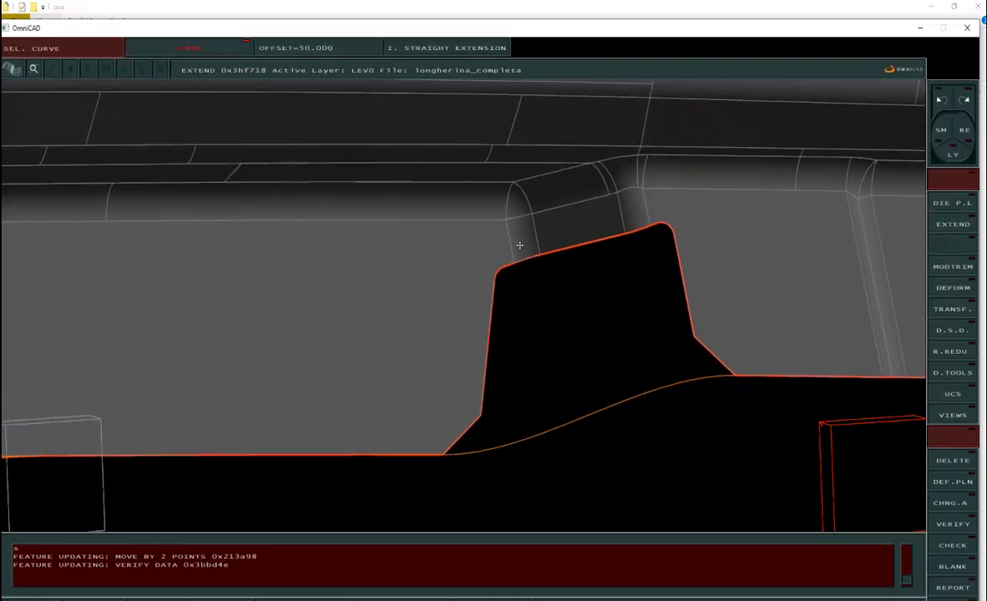
{"action": "scroll", "coordinate": [515, 258], "scroll_direction": "up", "scroll_amount": 3}
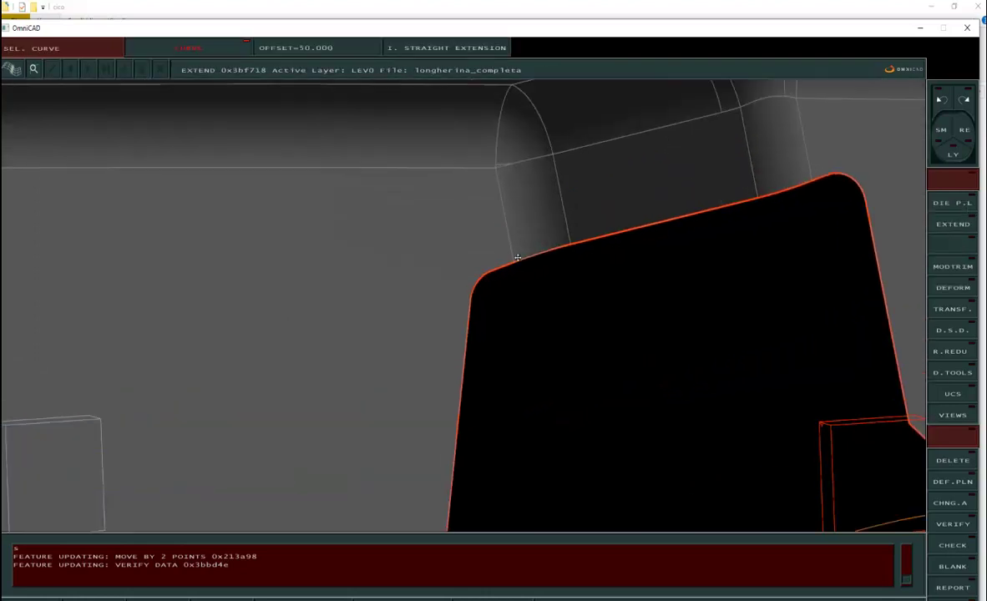
{"action": "left_click", "coordinate": [809, 178]}
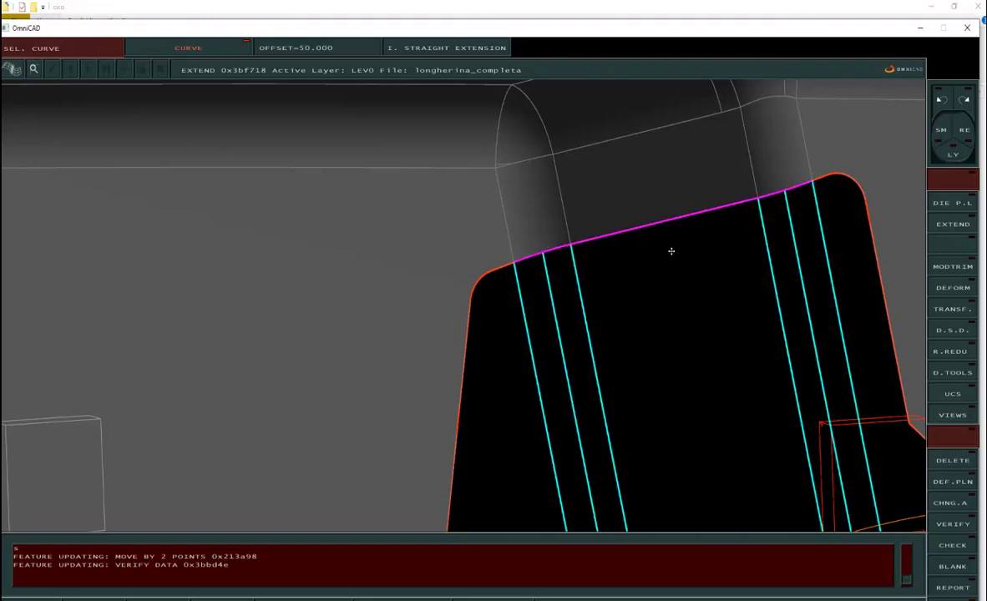
{"action": "scroll", "coordinate": [676, 251], "scroll_direction": "down", "scroll_amount": 4}
{"action": "right_click", "coordinate": [672, 238]}
{"action": "middle_click_drag", "start_coordinate": [710, 256], "coordinate": [725, 314]}
{"action": "scroll", "coordinate": [969, 322], "scroll_direction": "down", "scroll_amount": 5}
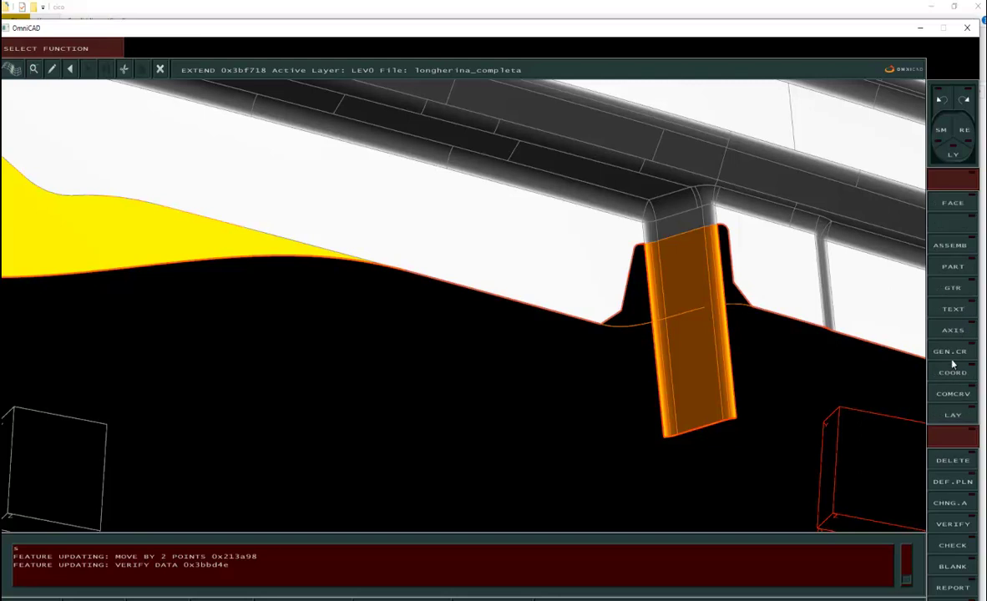
Step: Trim the extended step faces with a normal projection of the notch blend curve, using the on and off surface option
{"action": "left_click", "coordinate": [952, 352]}
{"action": "left_click", "coordinate": [832, 256]}
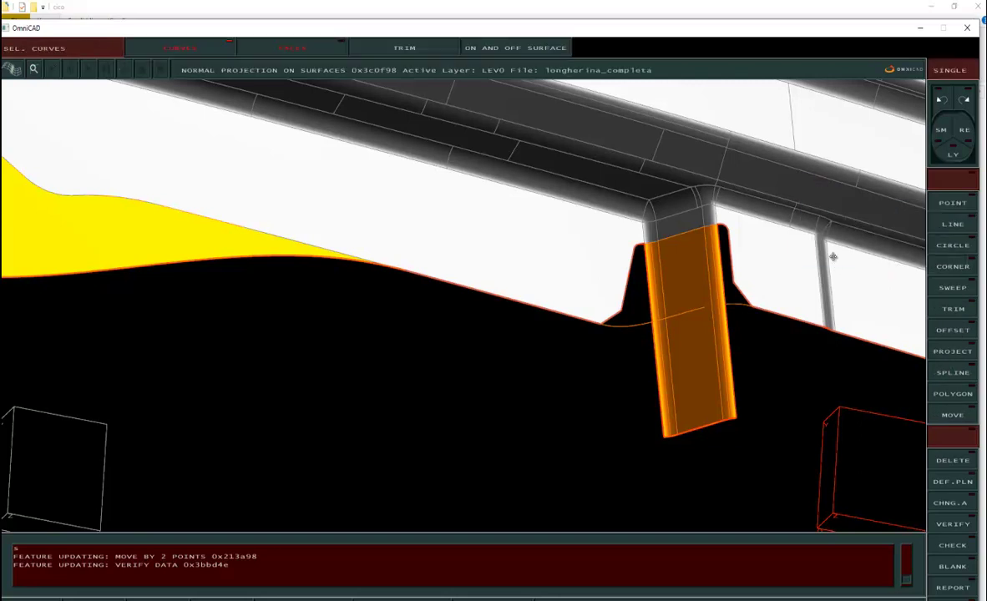
{"action": "middle_click_drag", "start_coordinate": [635, 275], "coordinate": [540, 221]}
{"action": "left_click", "coordinate": [528, 52]}
{"action": "scroll", "coordinate": [610, 338], "scroll_direction": "up", "scroll_amount": 5}
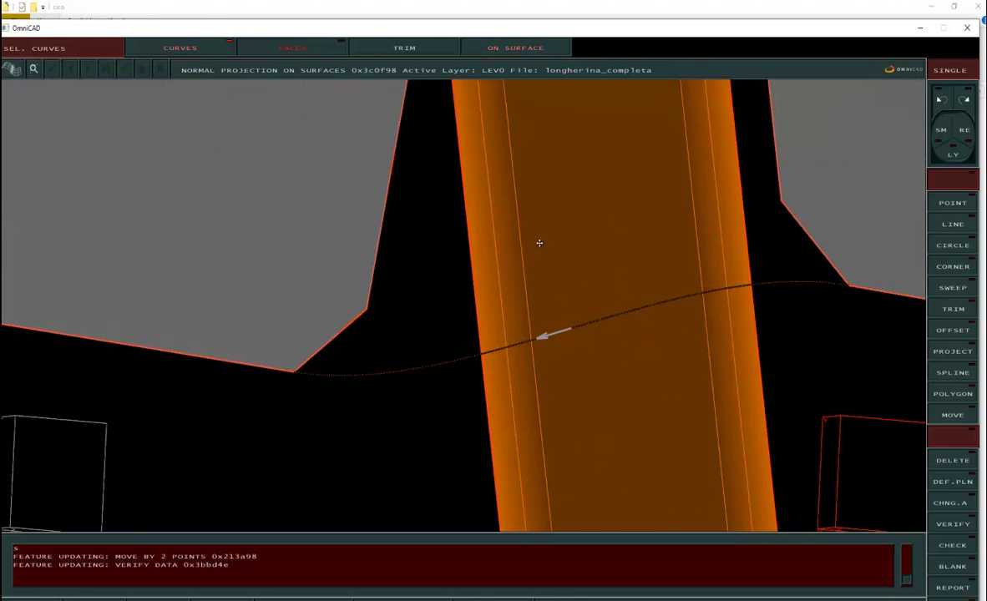
{"action": "left_click", "coordinate": [511, 48]}
{"action": "left_click", "coordinate": [498, 214]}
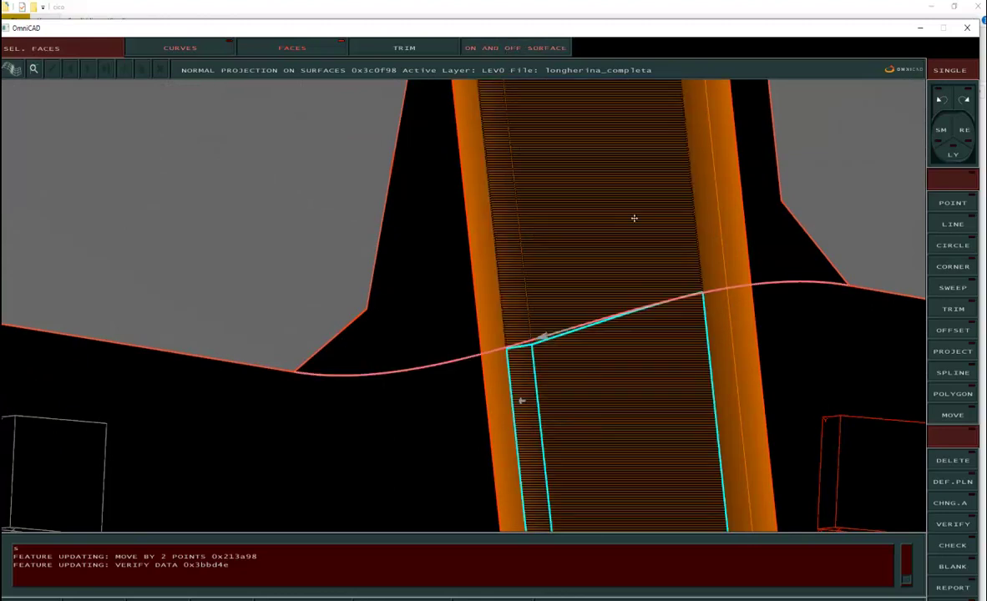
{"action": "middle_click_drag", "start_coordinate": [492, 272], "coordinate": [586, 349]}
{"action": "scroll", "coordinate": [518, 292], "scroll_direction": "down", "scroll_amount": 5}
{"action": "scroll", "coordinate": [590, 312], "scroll_direction": "up", "scroll_amount": 5}
{"action": "left_click", "coordinate": [668, 278]}
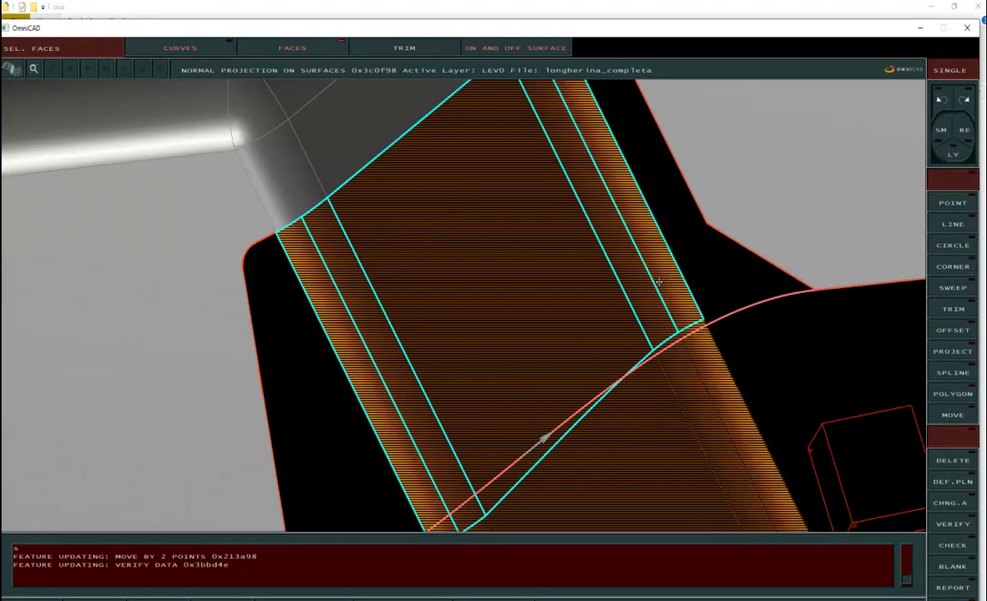
{"action": "right_click", "coordinate": [667, 277]}
{"action": "mouse_move", "coordinate": [650, 251]}
{"action": "middle_mouse_down"}
{"action": "mouse_move", "coordinate": [656, 215]}
{"action": "mouse_move", "coordinate": [667, 218]}
{"action": "middle_mouse_up"}
{"action": "scroll", "coordinate": [656, 215], "scroll_direction": "down", "scroll_amount": 4}
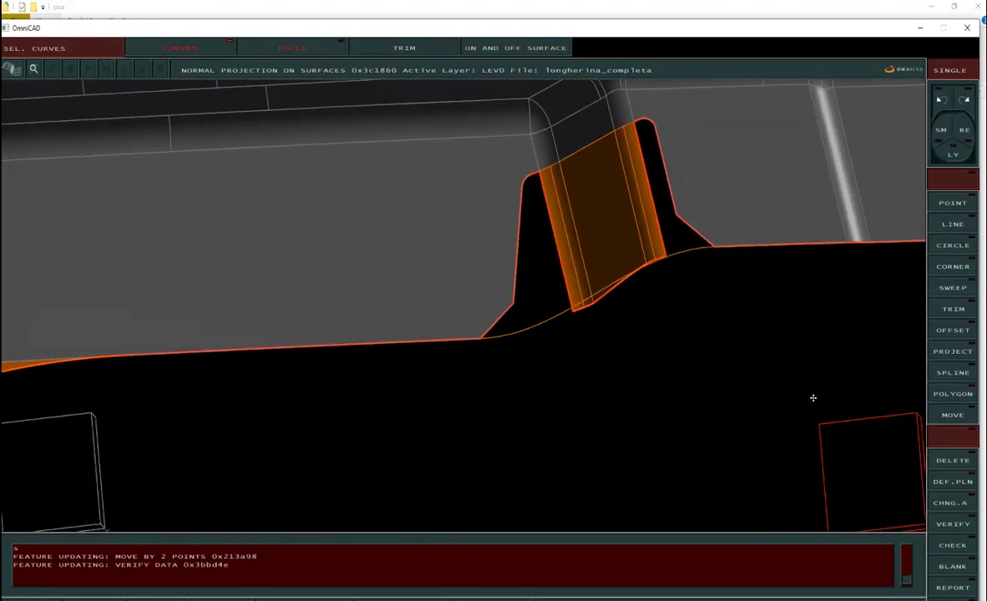
Step: Delete the leftover blend curve across the notch
{"action": "left_click", "coordinate": [950, 459]}
{"action": "left_click_drag", "start_coordinate": [526, 308], "coordinate": [552, 334]}
{"action": "right_click", "coordinate": [550, 336]}
{"action": "middle_click_drag", "start_coordinate": [543, 341], "coordinate": [512, 372]}
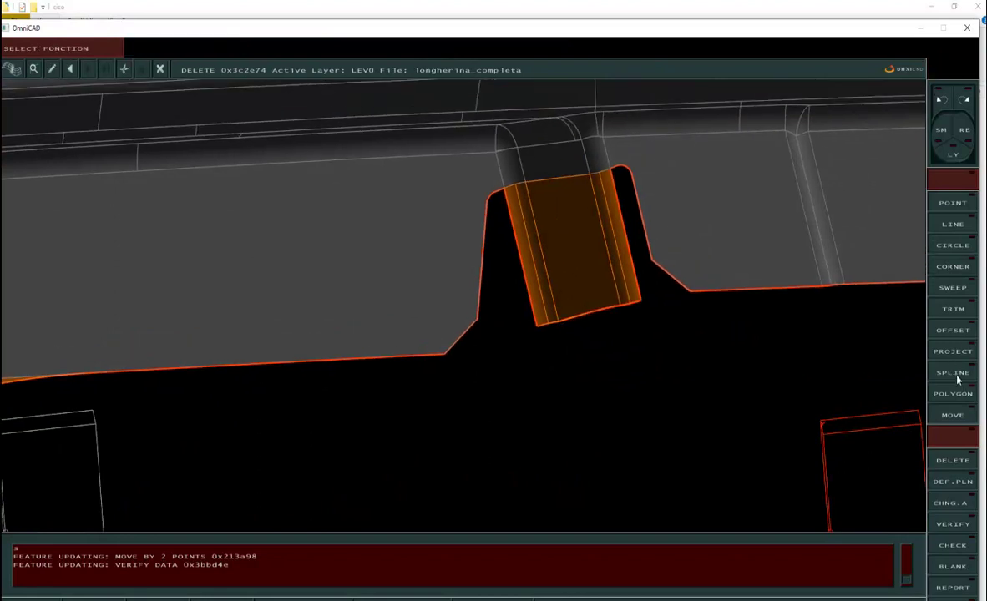
Step: Fill the gap between the extended step faces and the flange on the oblong-hole side with a G1 tangent, three-step Fill Hole surface
{"action": "scroll", "coordinate": [949, 371], "scroll_direction": "down", "scroll_amount": 2}
{"action": "scroll", "coordinate": [952, 354], "scroll_direction": "down", "scroll_amount": 1}
{"action": "left_click", "coordinate": [953, 372]}
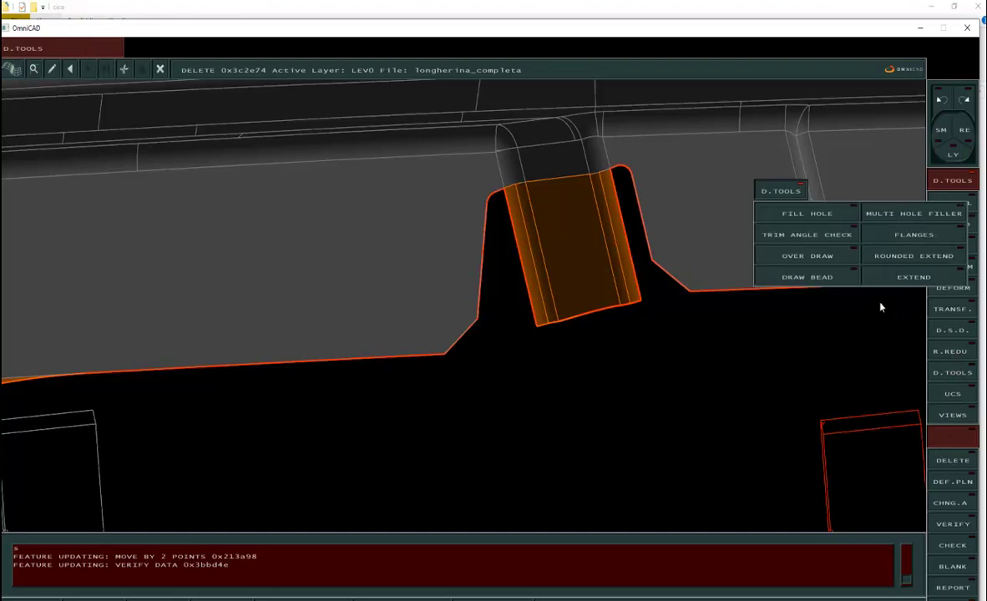
{"action": "left_click", "coordinate": [829, 214]}
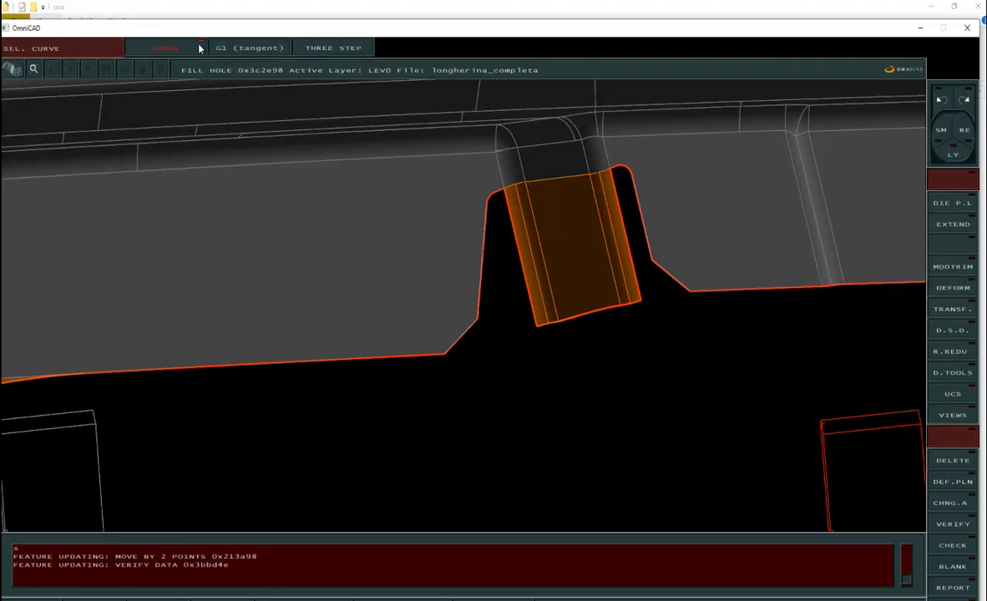
{"action": "left_click", "coordinate": [537, 319]}
{"action": "left_click", "coordinate": [462, 346]}
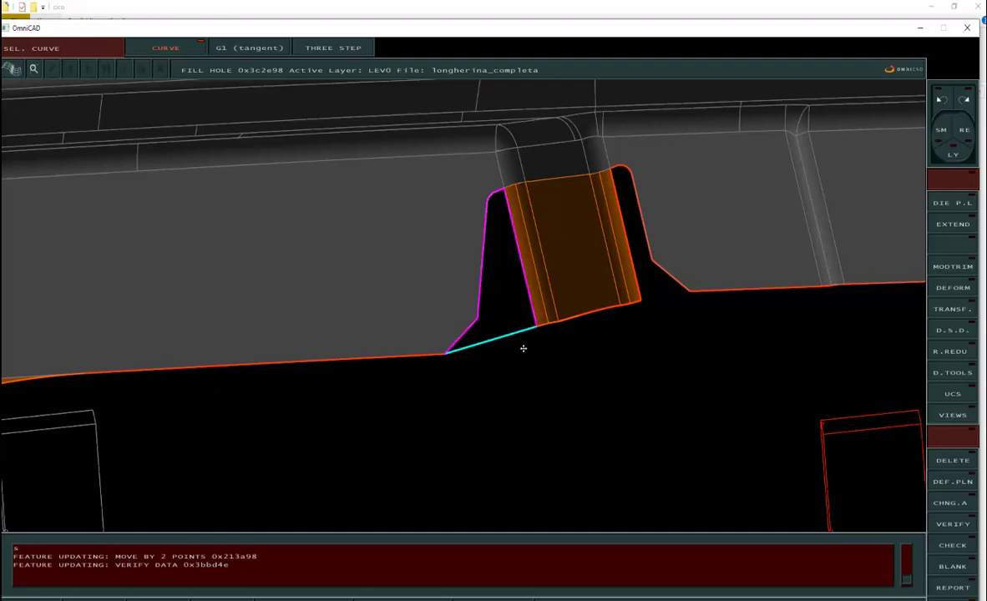
{"action": "middle_click_drag", "start_coordinate": [622, 293], "coordinate": [528, 362]}
{"action": "scroll", "coordinate": [969, 378], "scroll_direction": "down", "scroll_amount": 3}
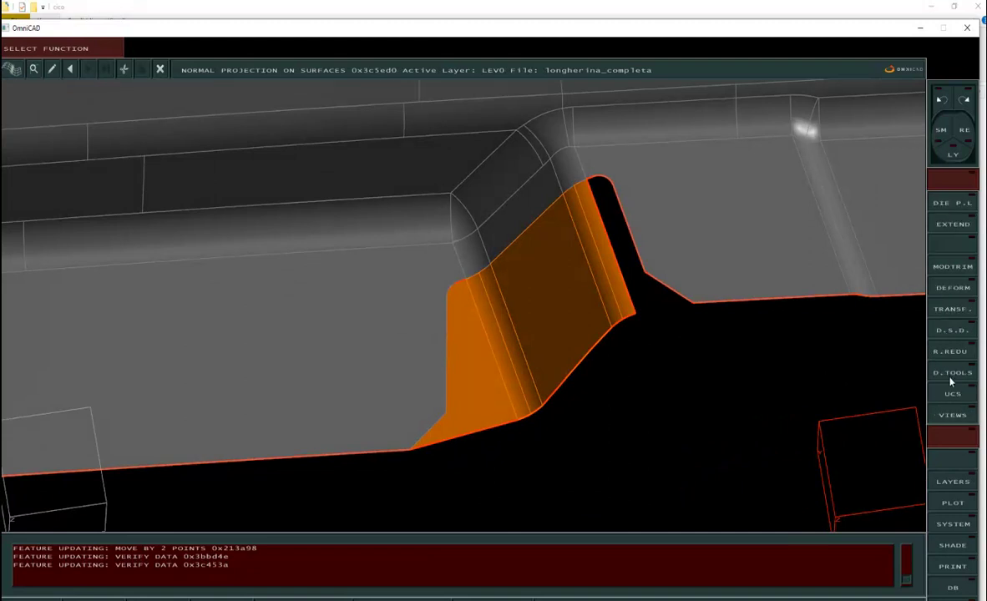
Step: Fill the remaining gap on the other side of the extended step faces with a G1 tangent, three-step Fill Hole surface
{"action": "left_click", "coordinate": [951, 377]}
{"action": "left_click", "coordinate": [807, 214]}
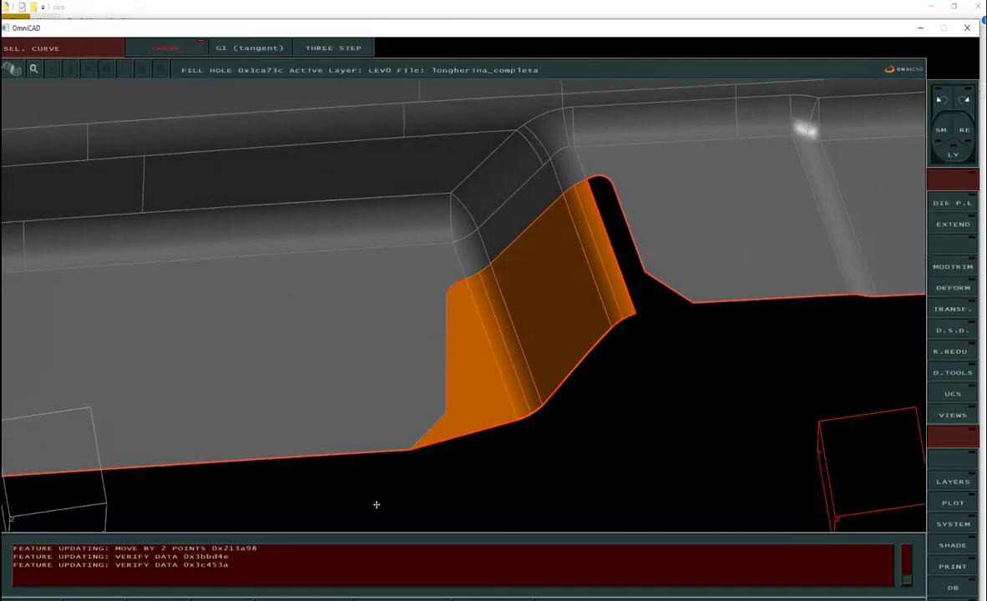
{"action": "scroll", "coordinate": [549, 381], "scroll_direction": "up", "scroll_amount": 2}
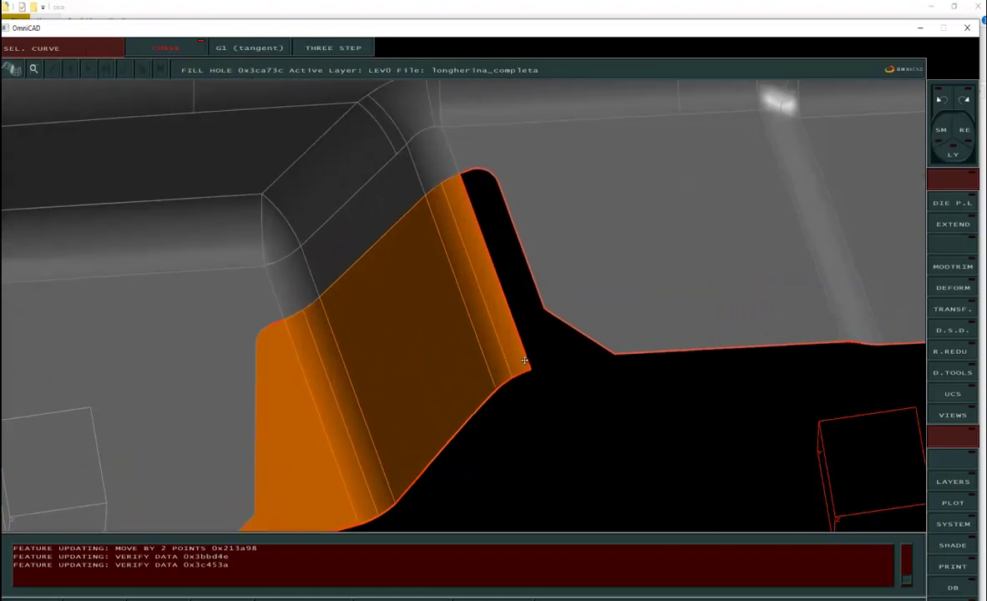
{"action": "left_click", "coordinate": [525, 355]}
{"action": "left_click", "coordinate": [604, 339]}
{"action": "right_click", "coordinate": [596, 388]}
{"action": "scroll", "coordinate": [572, 347], "scroll_direction": "down", "scroll_amount": 5}
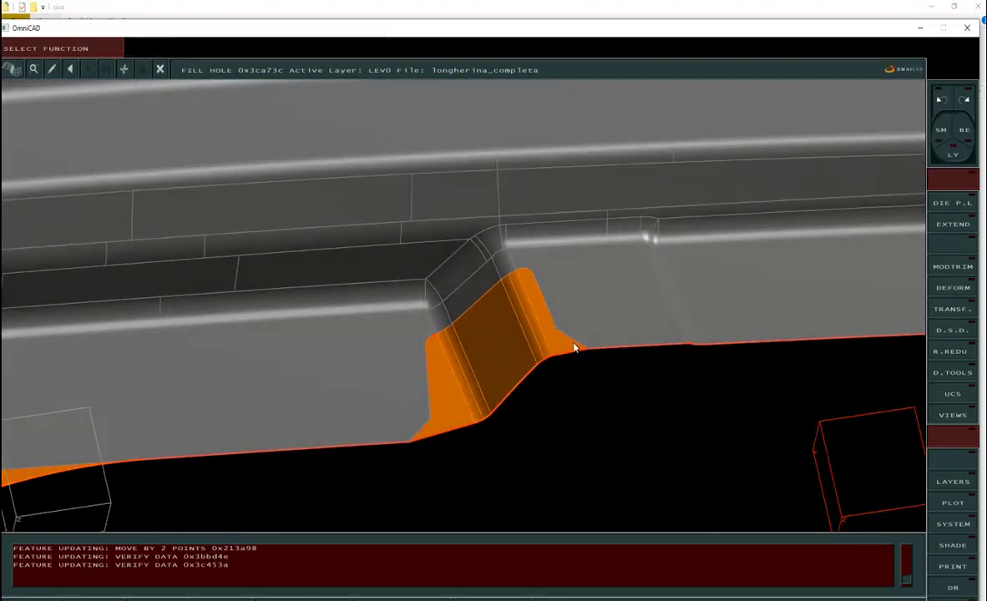
{"action": "scroll", "coordinate": [572, 346], "scroll_direction": "down", "scroll_amount": 3}
Step: Create a G1 tangent blend curve across the open end of the large cutout, joining the straight end edges on both sides
{"action": "middle_click_drag", "start_coordinate": [572, 346], "coordinate": [343, 391]}
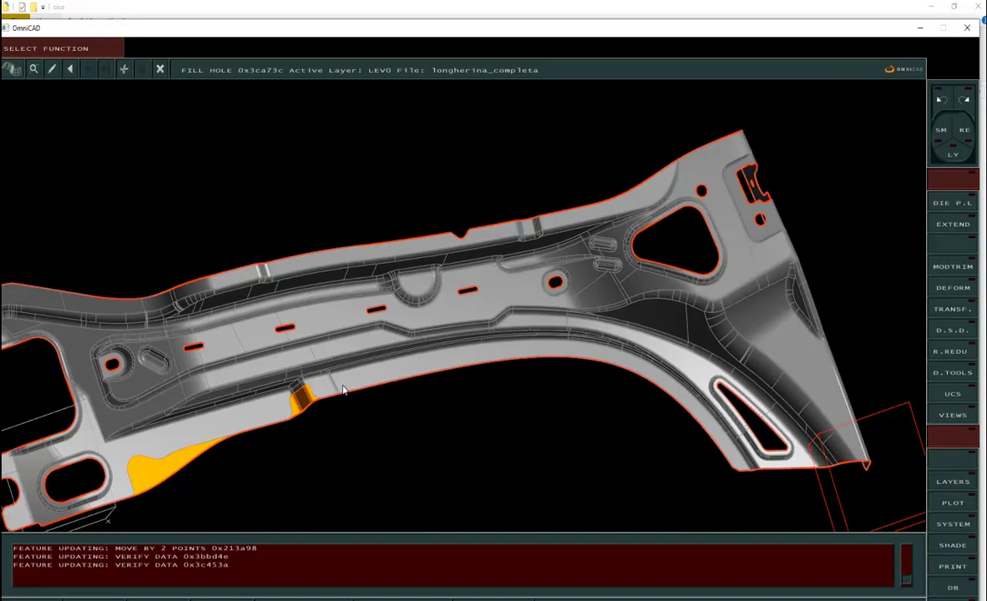
{"action": "middle_click_drag", "start_coordinate": [25, 422], "coordinate": [451, 366]}
{"action": "scroll", "coordinate": [359, 342], "scroll_direction": "up", "scroll_amount": 4}
{"action": "middle_click_drag", "start_coordinate": [451, 366], "coordinate": [441, 377]}
{"action": "left_click", "coordinate": [952, 331]}
{"action": "left_click", "coordinate": [953, 267]}
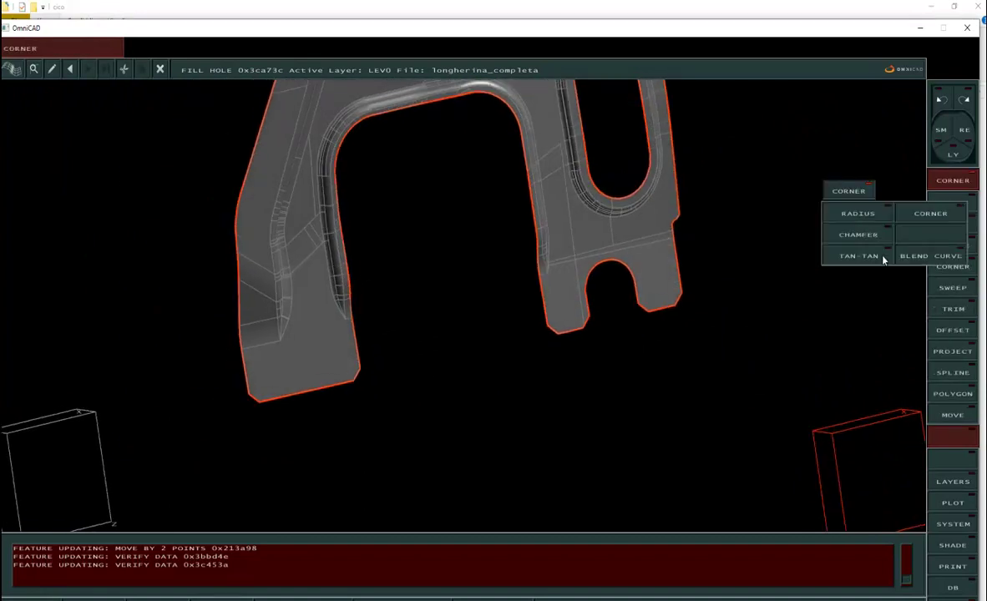
{"action": "left_click", "coordinate": [932, 259]}
{"action": "scroll", "coordinate": [381, 388], "scroll_direction": "up", "scroll_amount": 5}
{"action": "left_click", "coordinate": [194, 374]}
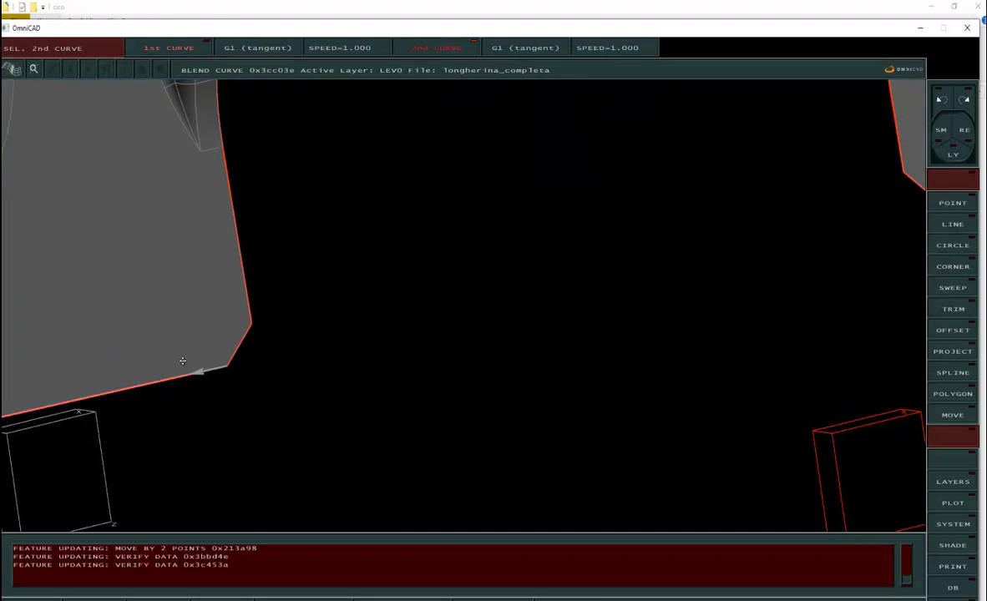
{"action": "scroll", "coordinate": [194, 374], "scroll_direction": "down", "scroll_amount": 4}
{"action": "scroll", "coordinate": [413, 325], "scroll_direction": "up", "scroll_amount": 2}
{"action": "left_click", "coordinate": [419, 359]}
{"action": "scroll", "coordinate": [384, 355], "scroll_direction": "up", "scroll_amount": 3}
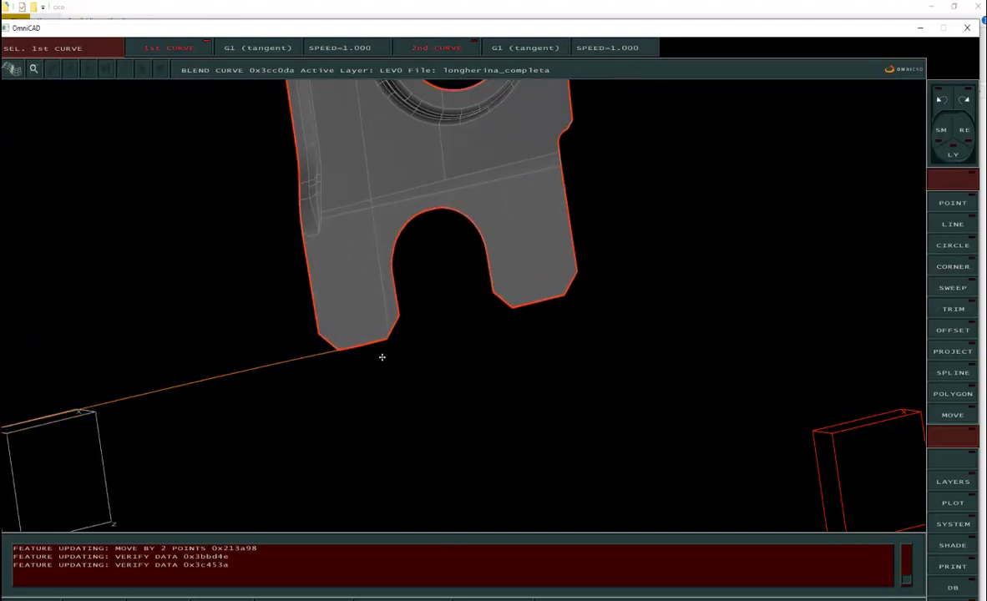
Step: Bridge the open end of the large cutout with a G1 tangent Coons surface between its two facing side edges
{"action": "scroll", "coordinate": [393, 334], "scroll_direction": "down", "scroll_amount": 3}
{"action": "scroll", "coordinate": [423, 363], "scroll_direction": "up", "scroll_amount": 2}
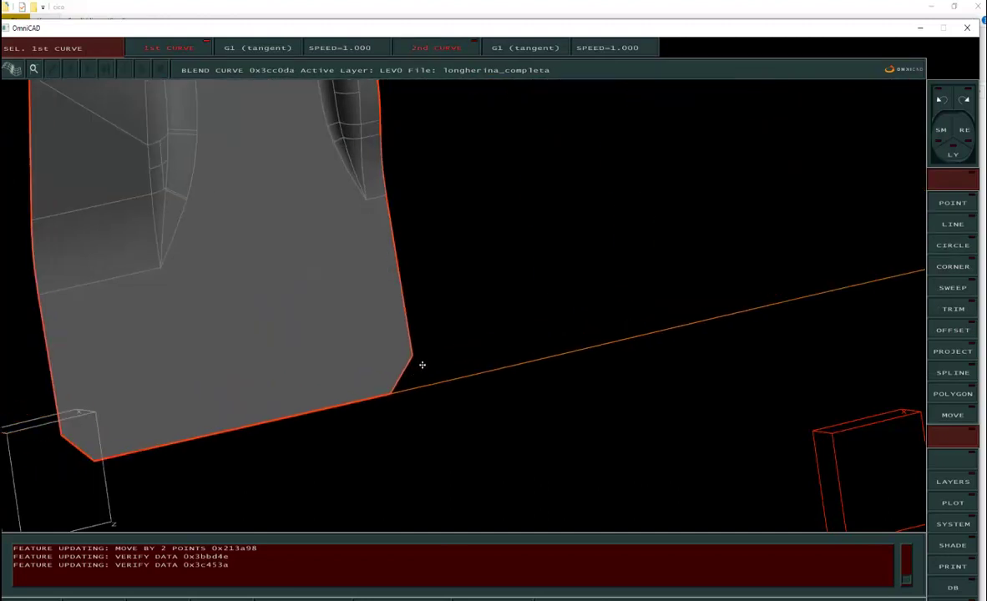
{"action": "scroll", "coordinate": [400, 422], "scroll_direction": "down", "scroll_amount": 2}
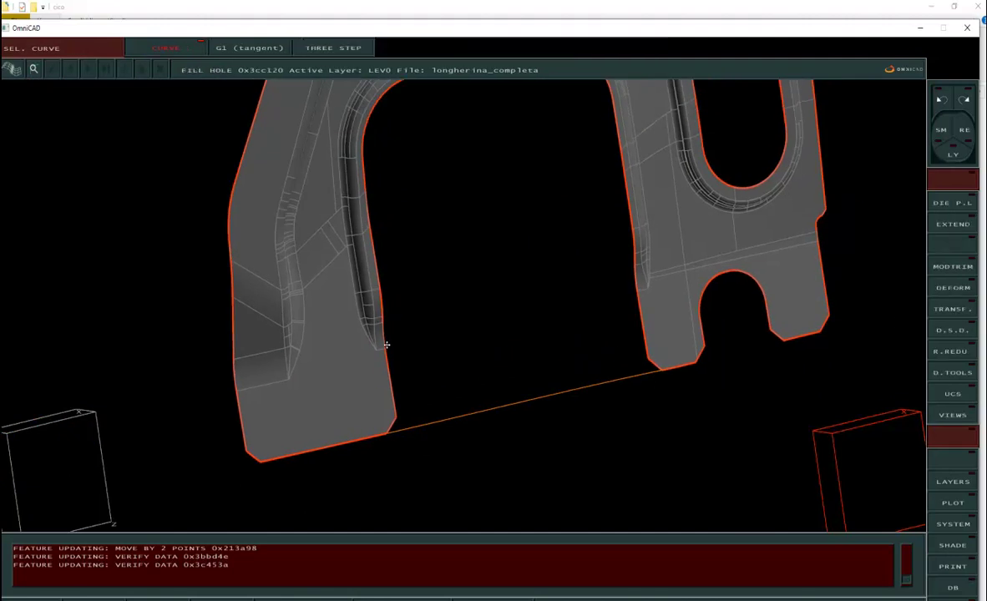
{"action": "right_click", "coordinate": [947, 226]}
{"action": "right_click", "coordinate": [946, 228]}
{"action": "left_click", "coordinate": [945, 228]}
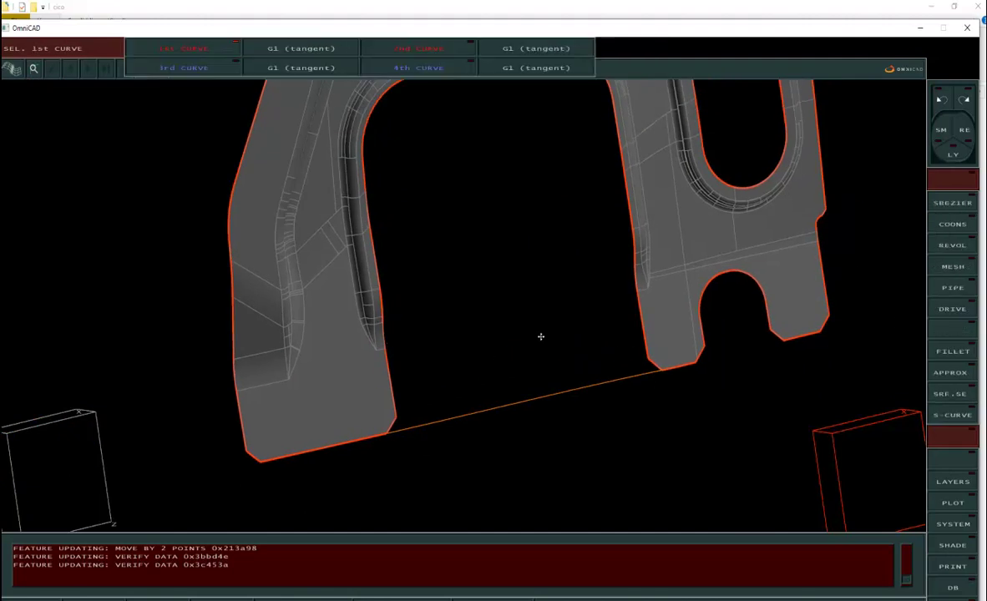
{"action": "left_click", "coordinate": [388, 380]}
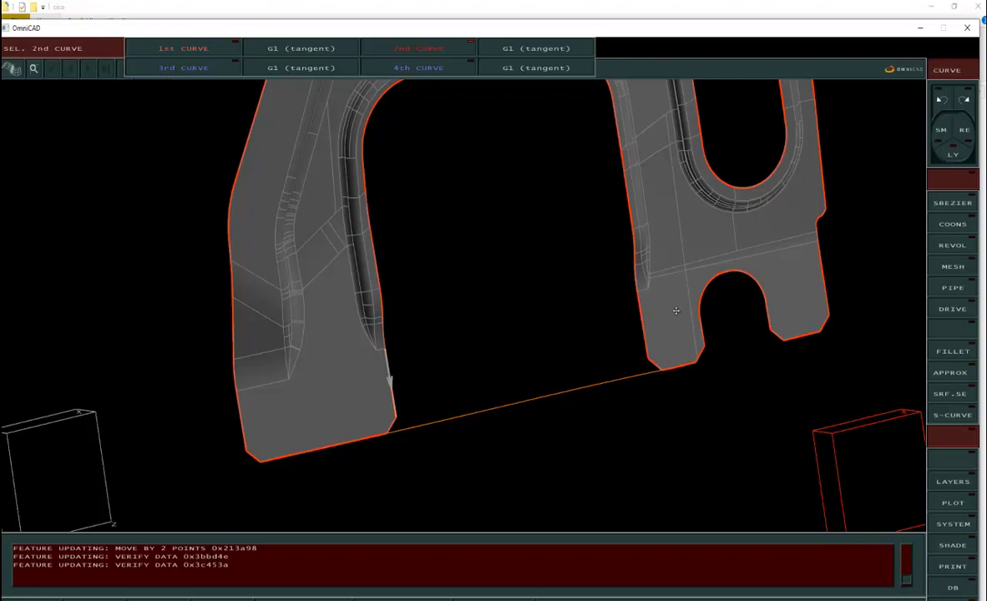
{"action": "left_click", "coordinate": [647, 326]}
{"action": "right_click", "coordinate": [484, 380]}
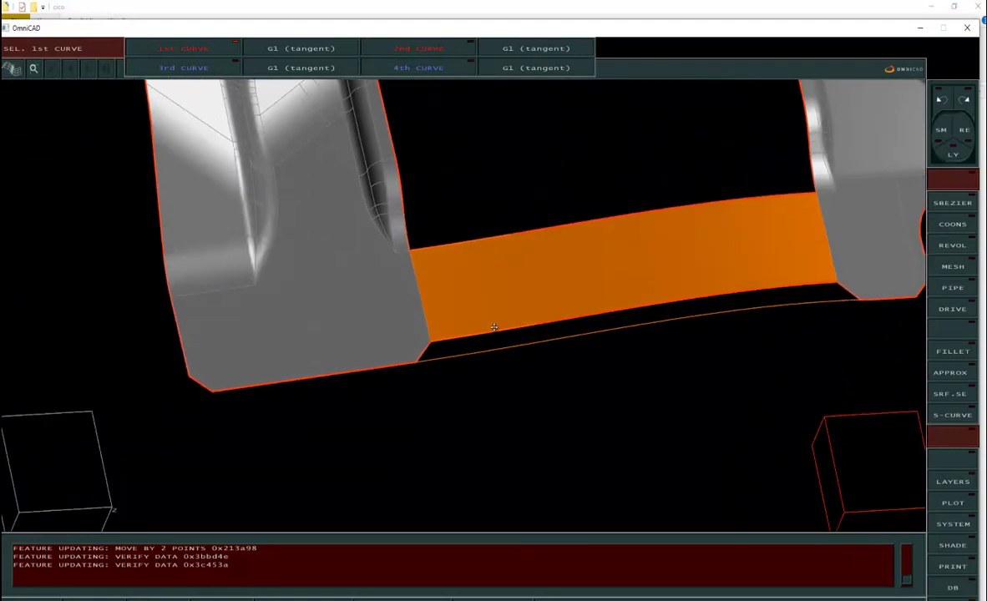
Step: Fill the narrow strip between the bridging surface and the blend curve, including the chamfered corners, with a G1 tangent surface
{"action": "left_click", "coordinate": [458, 339]}
{"action": "right_click", "coordinate": [458, 356]}
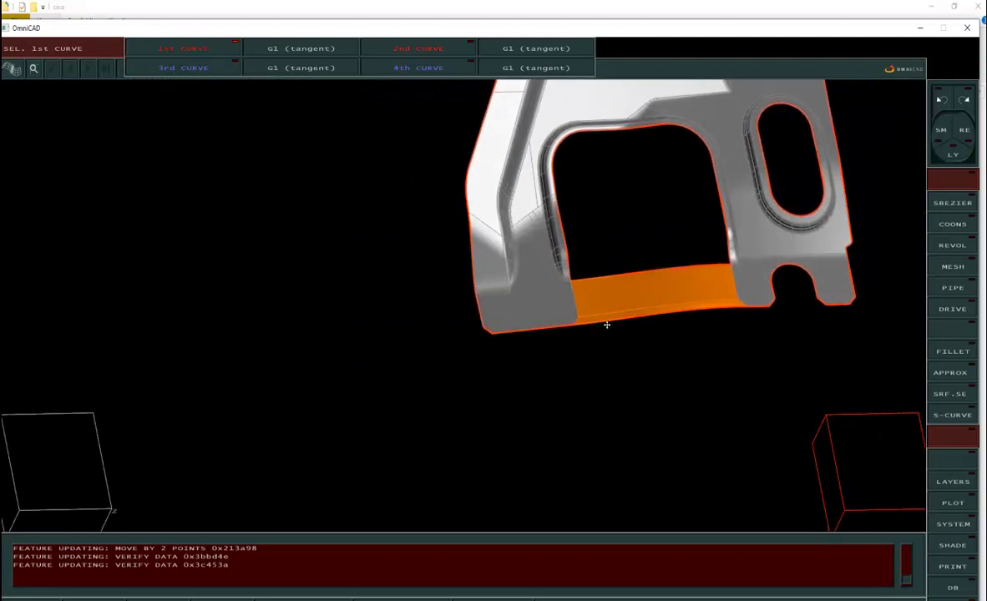
{"action": "scroll", "coordinate": [627, 404], "scroll_direction": "up", "scroll_amount": 5}
{"action": "middle_click_drag", "start_coordinate": [588, 339], "coordinate": [577, 321]}
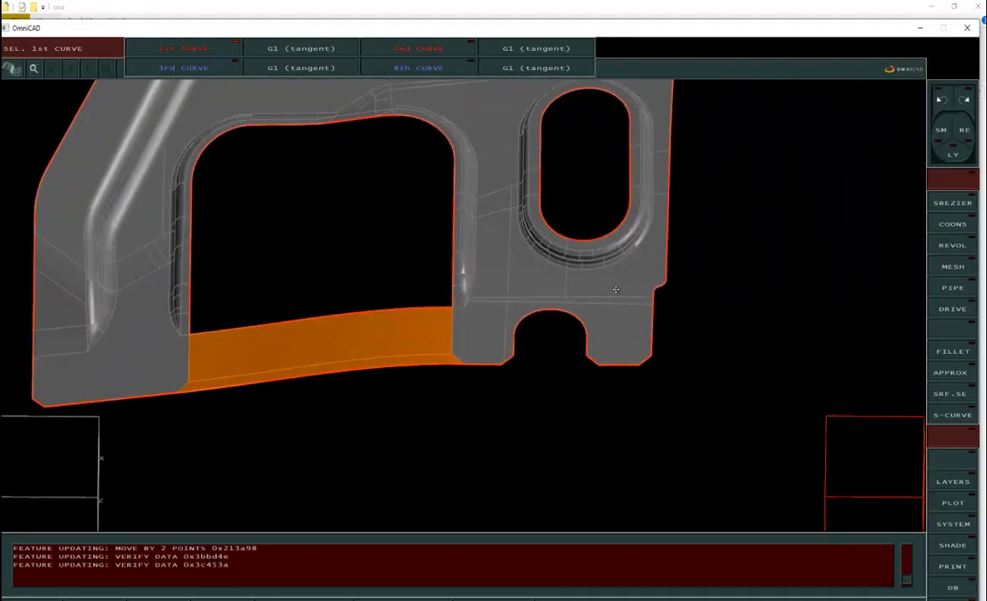
Step: Close the U-shaped end notch beside the large cutout with a G1 tangent, three-step Fill Hole surface
{"action": "left_click", "coordinate": [958, 333]}
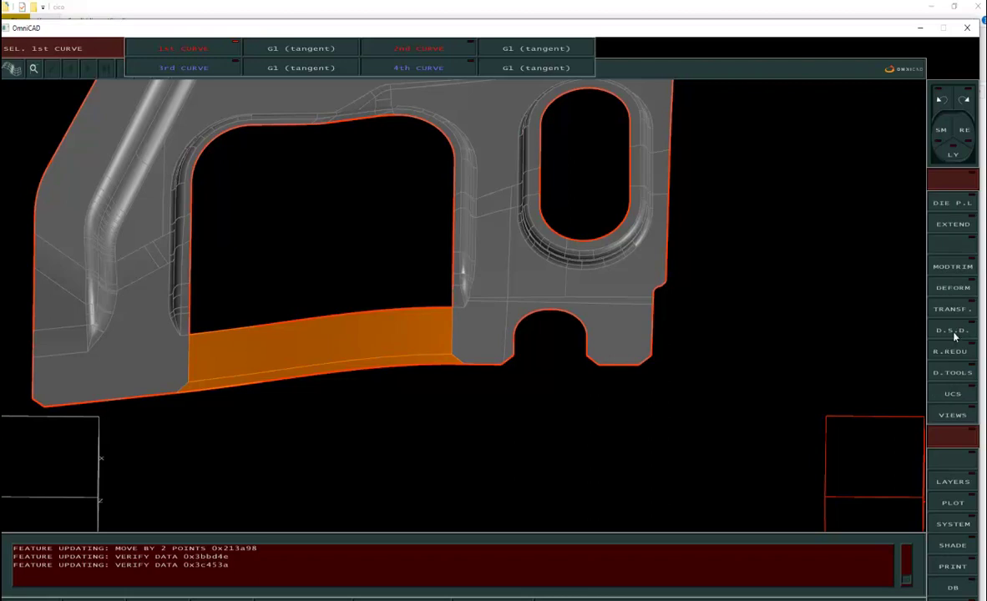
{"action": "left_click", "coordinate": [956, 374]}
{"action": "left_click", "coordinate": [818, 216]}
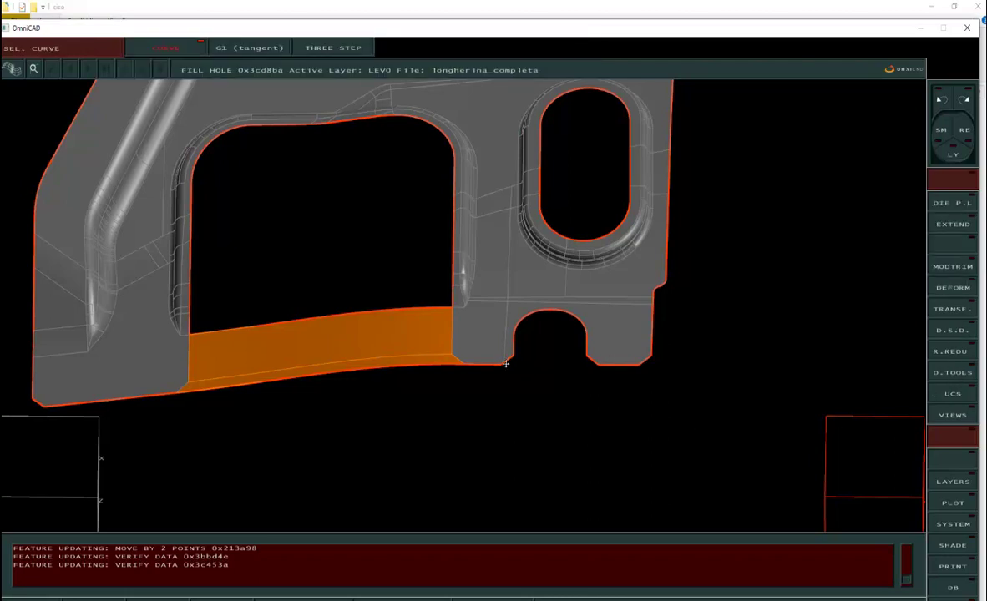
{"action": "scroll", "coordinate": [507, 360], "scroll_direction": "up", "scroll_amount": 3}
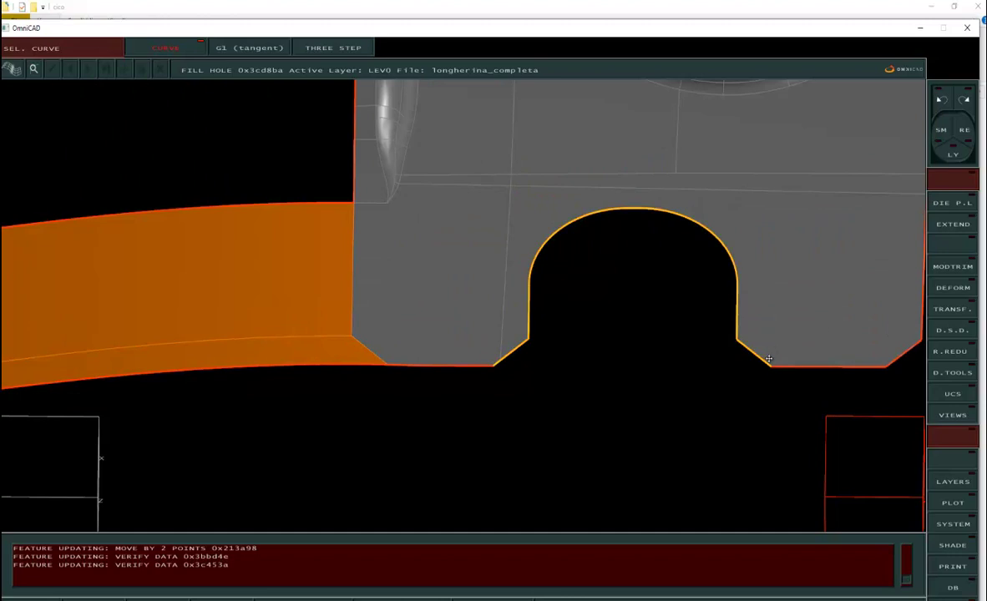
{"action": "left_click", "coordinate": [687, 348]}
{"action": "scroll", "coordinate": [687, 351], "scroll_direction": "down", "scroll_amount": 5}
{"action": "scroll", "coordinate": [678, 355], "scroll_direction": "down", "scroll_amount": 2}
Step: Add a second G1 tangent Coons surface across the large cutout, picking the side edge segments just above the existing bridging surface
{"action": "middle_click_drag", "start_coordinate": [679, 356], "coordinate": [636, 382]}
{"action": "scroll", "coordinate": [606, 380], "scroll_direction": "up", "scroll_amount": 4}
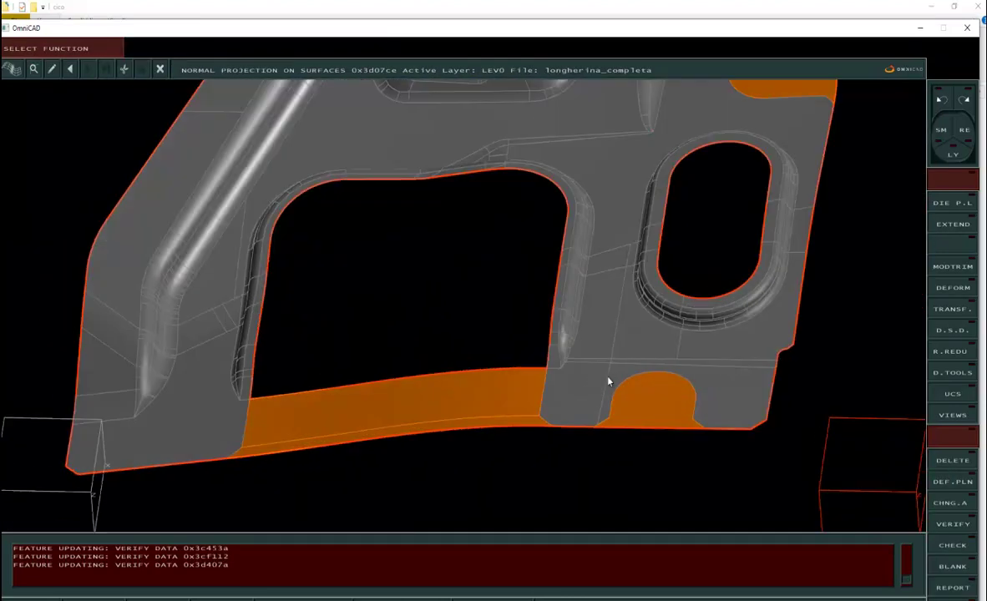
{"action": "scroll", "coordinate": [953, 299], "scroll_direction": "down", "scroll_amount": 2}
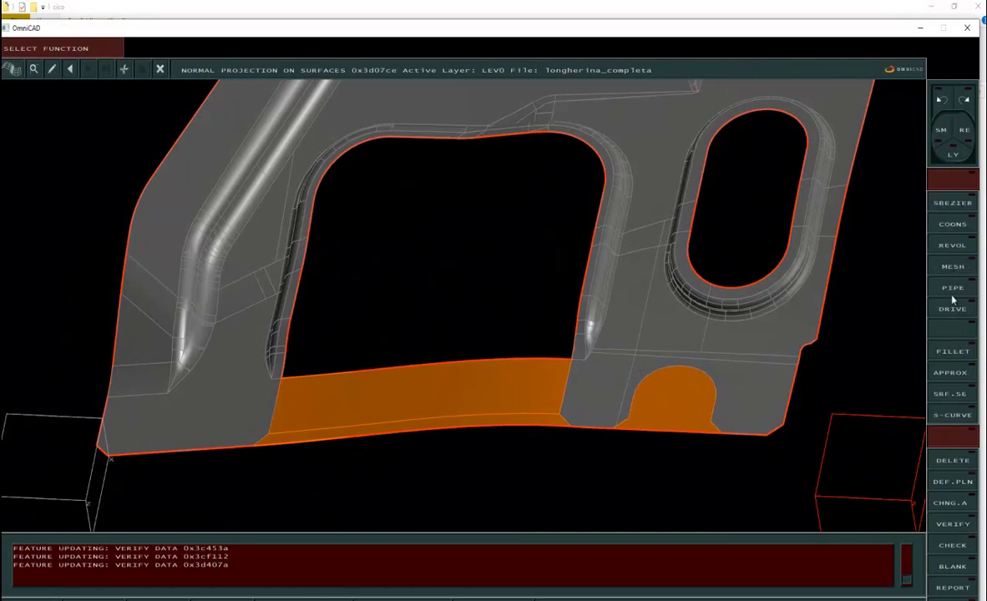
{"action": "left_click", "coordinate": [953, 224]}
{"action": "scroll", "coordinate": [427, 380], "scroll_direction": "up", "scroll_amount": 6}
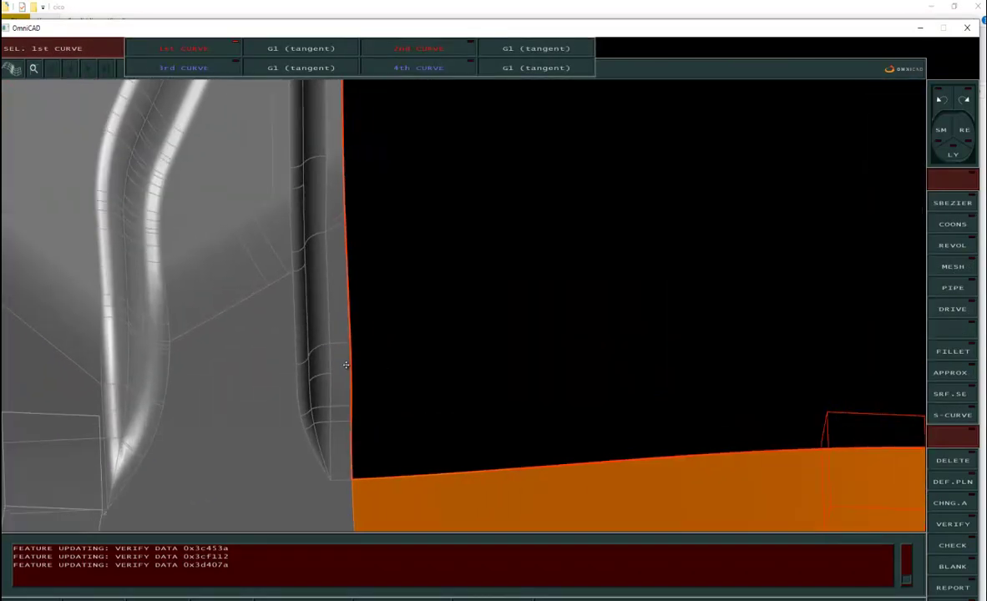
{"action": "left_click", "coordinate": [342, 461]}
{"action": "scroll", "coordinate": [317, 468], "scroll_direction": "down", "scroll_amount": 5}
{"action": "scroll", "coordinate": [596, 436], "scroll_direction": "up", "scroll_amount": 5}
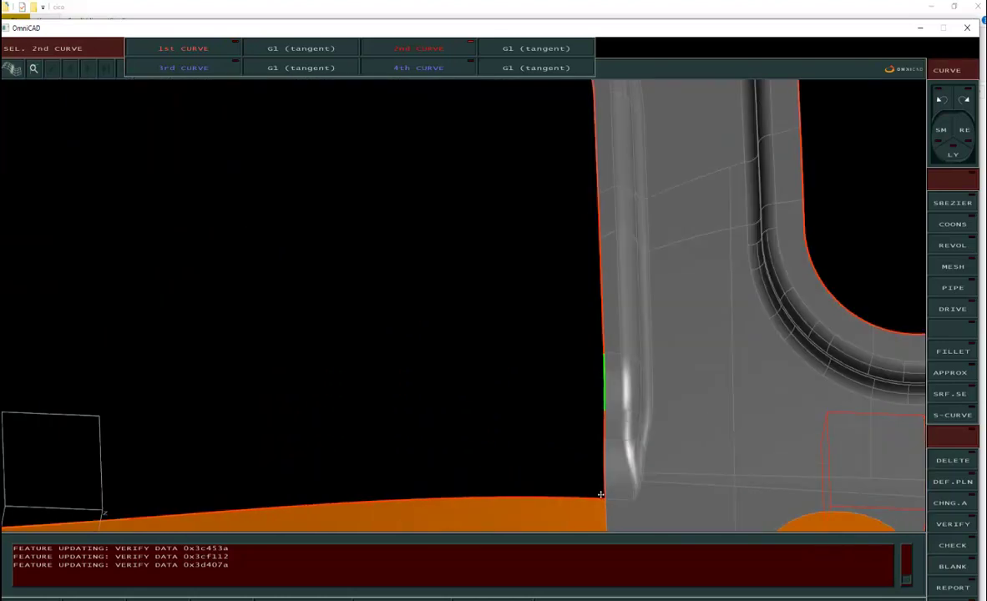
{"action": "left_click", "coordinate": [604, 393]}
{"action": "scroll", "coordinate": [460, 447], "scroll_direction": "down", "scroll_amount": 5}
{"action": "scroll", "coordinate": [432, 461], "scroll_direction": "down", "scroll_amount": 3}
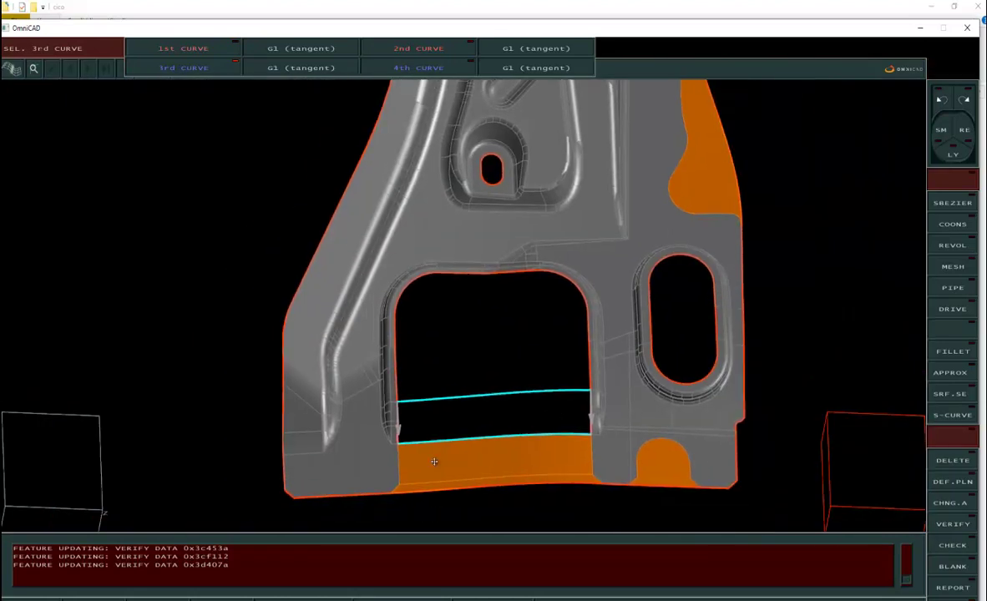
{"action": "middle_click", "coordinate": [441, 450]}
{"action": "middle_click_drag", "start_coordinate": [494, 414], "coordinate": [522, 406]}
Step: Cover the bend gap of the irregular cutout at the part's other end with a surface overlapping the adjoining bend faces
{"action": "scroll", "coordinate": [480, 461], "scroll_direction": "down", "scroll_amount": 8}
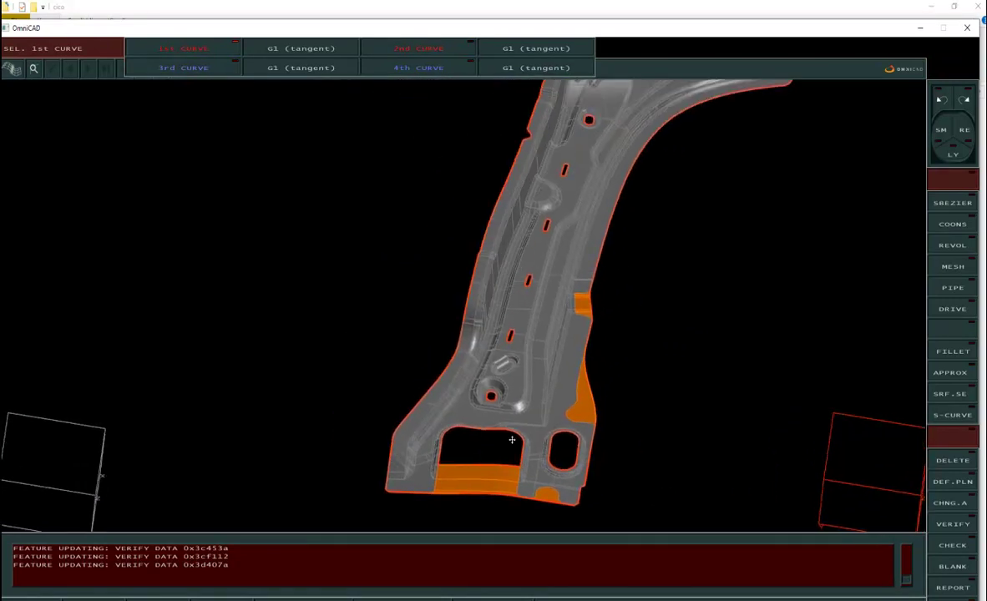
{"action": "middle_click_drag", "start_coordinate": [557, 244], "coordinate": [480, 308]}
{"action": "scroll", "coordinate": [538, 230], "scroll_direction": "up", "scroll_amount": 8}
{"action": "scroll", "coordinate": [530, 253], "scroll_direction": "up", "scroll_amount": 5}
{"action": "key", "text": "e"}
{"action": "left_click", "coordinate": [571, 327]}
{"action": "left_click", "coordinate": [622, 340]}
{"action": "middle_click_drag", "start_coordinate": [700, 350], "coordinate": [697, 363]}
{"action": "left_click_drag", "start_coordinate": [700, 352], "coordinate": [849, 349]}
{"action": "key", "text": "Return"}
{"action": "middle_click_drag", "start_coordinate": [712, 373], "coordinate": [598, 403]}
{"action": "scroll", "coordinate": [954, 334], "scroll_direction": "down", "scroll_amount": 2}
{"action": "scroll", "coordinate": [958, 357], "scroll_direction": "down", "scroll_amount": 2}
Step: Trim the new bend surface to the cutout's two side edges with a normal projection, using the on and off surface option
{"action": "left_click", "coordinate": [957, 350]}
{"action": "left_click", "coordinate": [855, 237]}
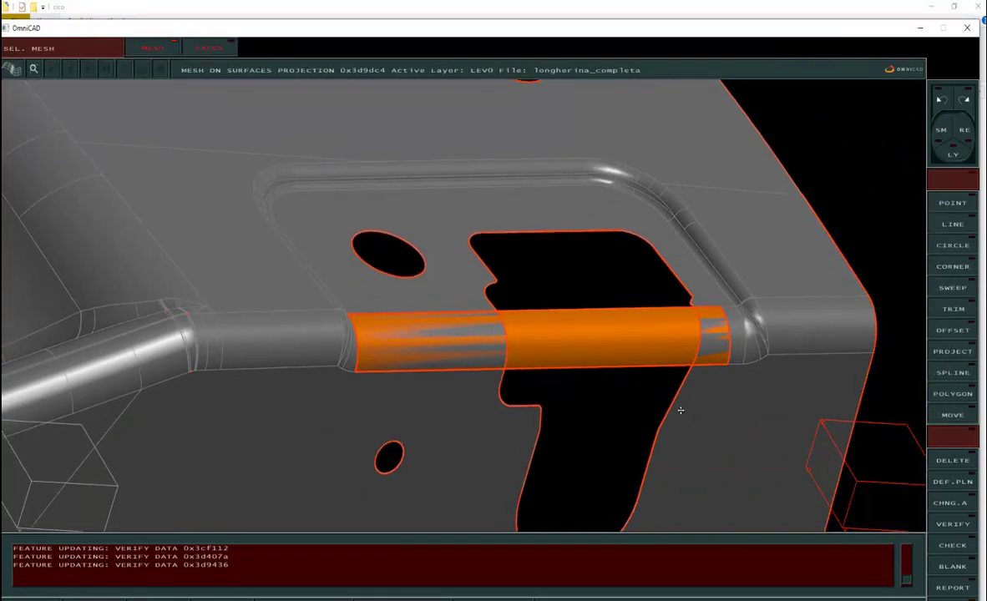
{"action": "scroll", "coordinate": [491, 339], "scroll_direction": "up", "scroll_amount": 3}
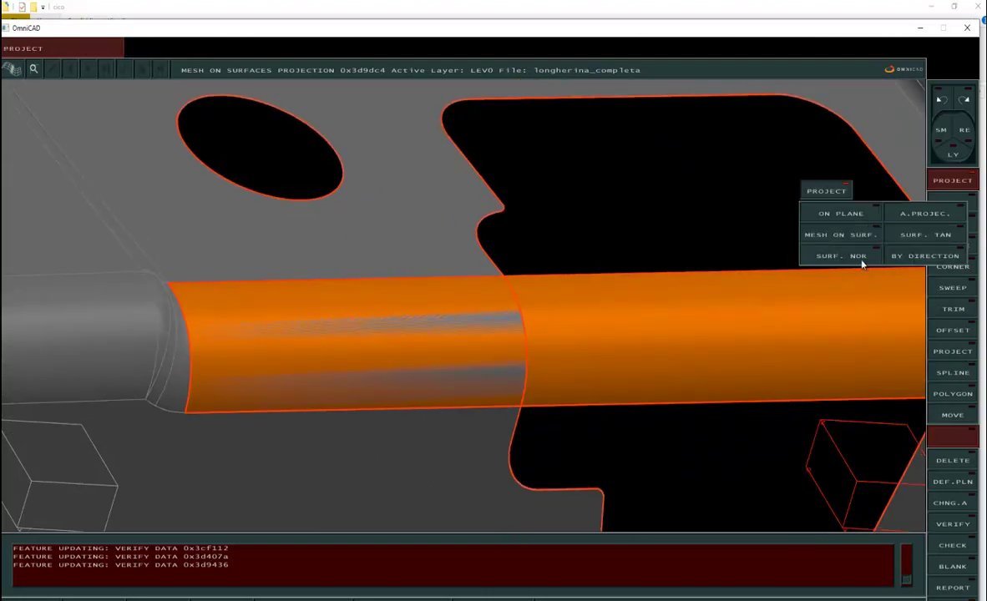
{"action": "left_click", "coordinate": [863, 264]}
{"action": "right_click", "coordinate": [650, 249]}
{"action": "left_click", "coordinate": [678, 216]}
{"action": "left_click_drag", "start_coordinate": [503, 284], "coordinate": [549, 400]}
{"action": "middle_click_drag", "start_coordinate": [542, 395], "coordinate": [350, 362]}
{"action": "scroll", "coordinate": [350, 362], "scroll_direction": "down", "scroll_amount": 3}
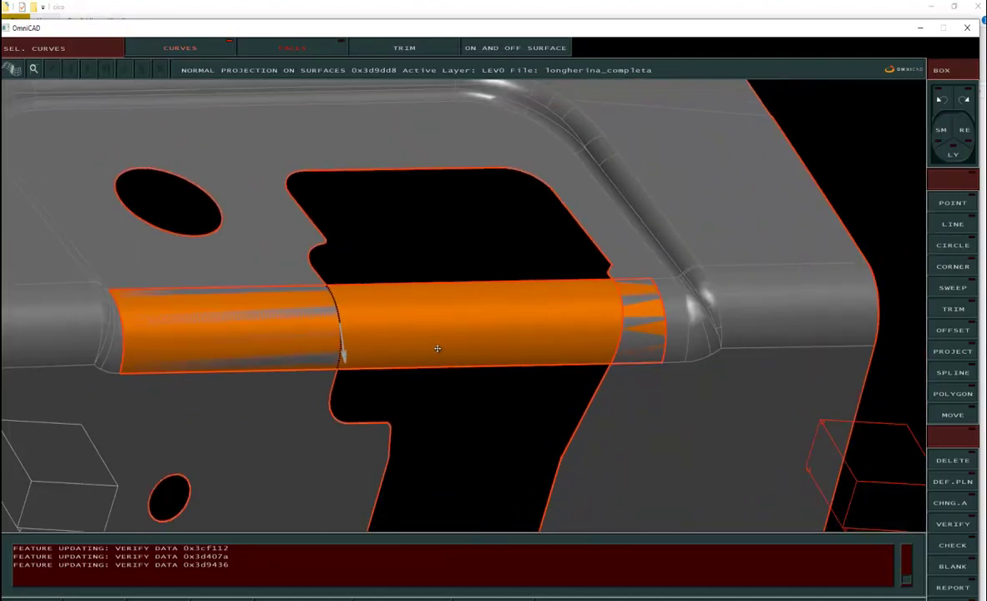
{"action": "middle_click_drag", "start_coordinate": [435, 349], "coordinate": [440, 350]}
{"action": "scroll", "coordinate": [635, 287], "scroll_direction": "up", "scroll_amount": 4}
{"action": "left_click_drag", "start_coordinate": [632, 227], "coordinate": [668, 364]}
{"action": "middle_click", "coordinate": [630, 336]}
{"action": "left_click", "coordinate": [526, 337]}
{"action": "scroll", "coordinate": [515, 331], "scroll_direction": "down", "scroll_amount": 5}
{"action": "middle_click", "coordinate": [576, 330]}
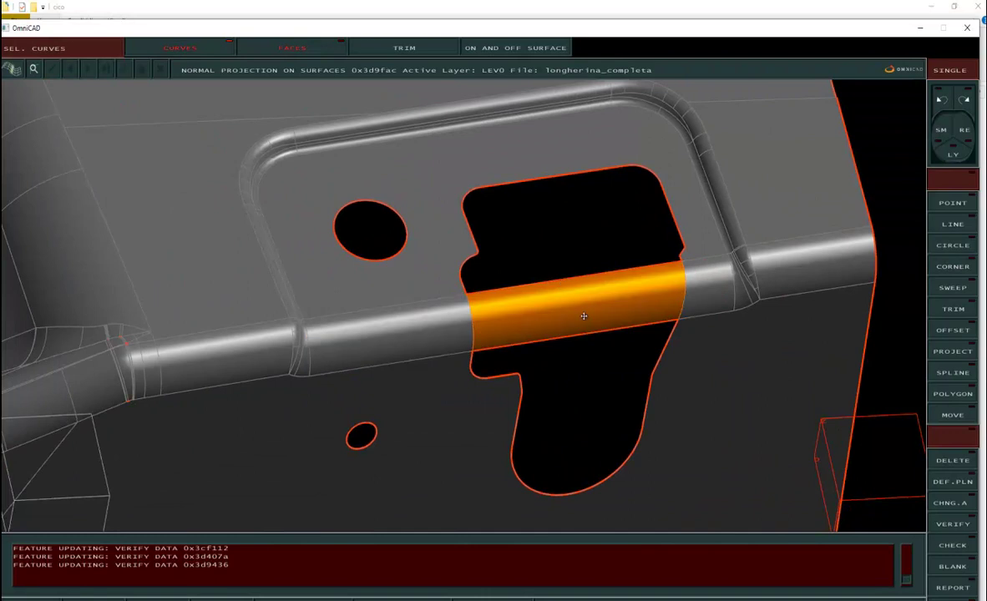
Step: Fill all remaining closed holes of the part with the Multi Hole Filler, using the fill all, G1 tangent and three-step options
{"action": "scroll", "coordinate": [579, 326], "scroll_direction": "down", "scroll_amount": 10}
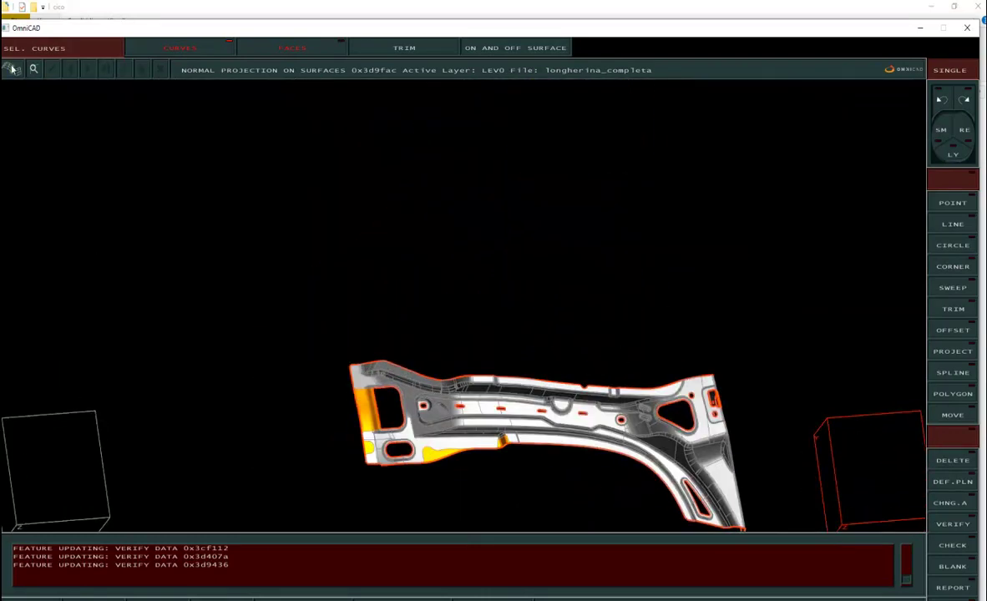
{"action": "scroll", "coordinate": [959, 392], "scroll_direction": "down", "scroll_amount": 3}
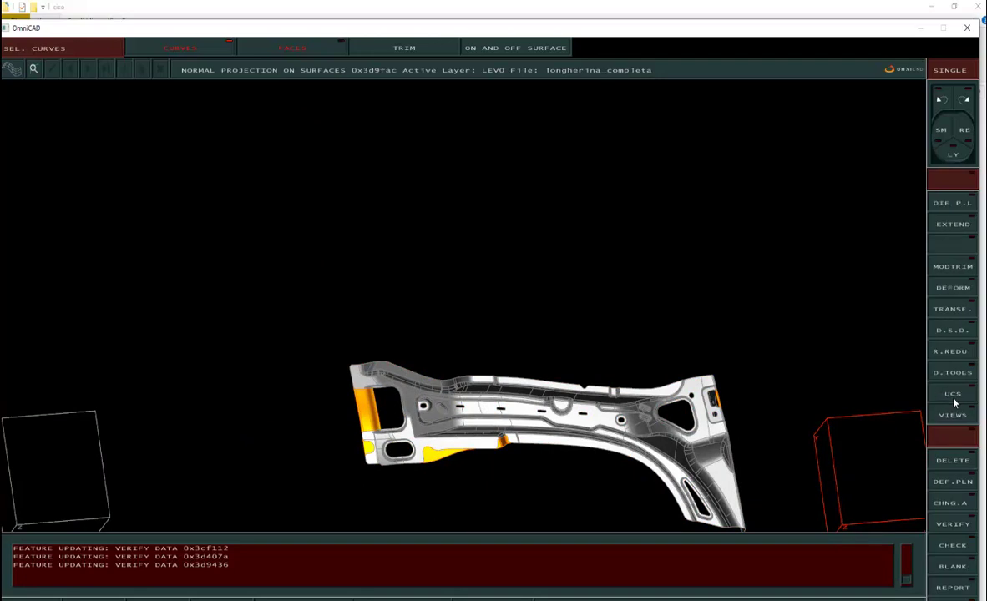
{"action": "left_click", "coordinate": [951, 373]}
{"action": "left_click", "coordinate": [892, 214]}
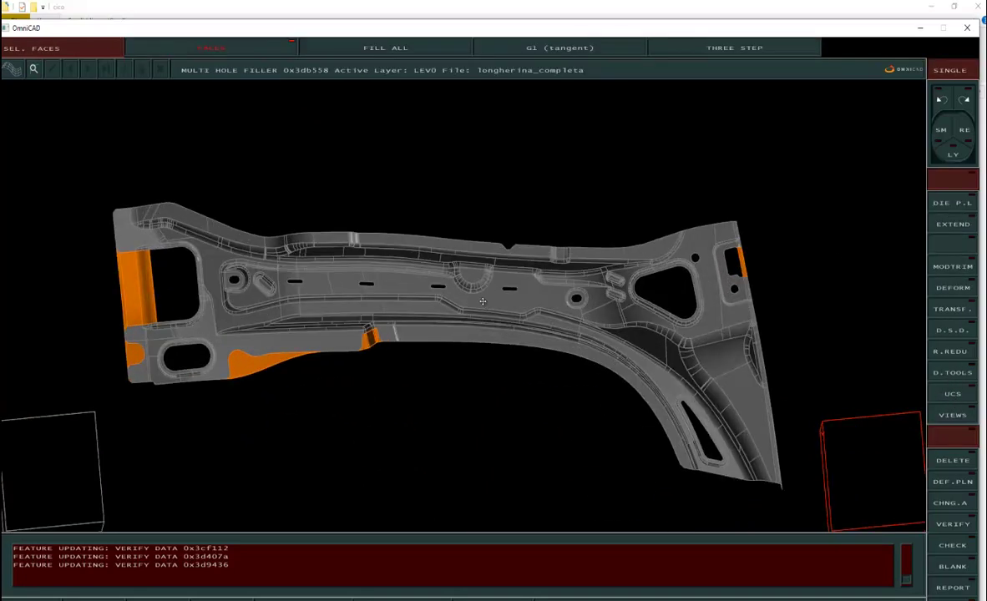
{"action": "right_click", "coordinate": [493, 308]}
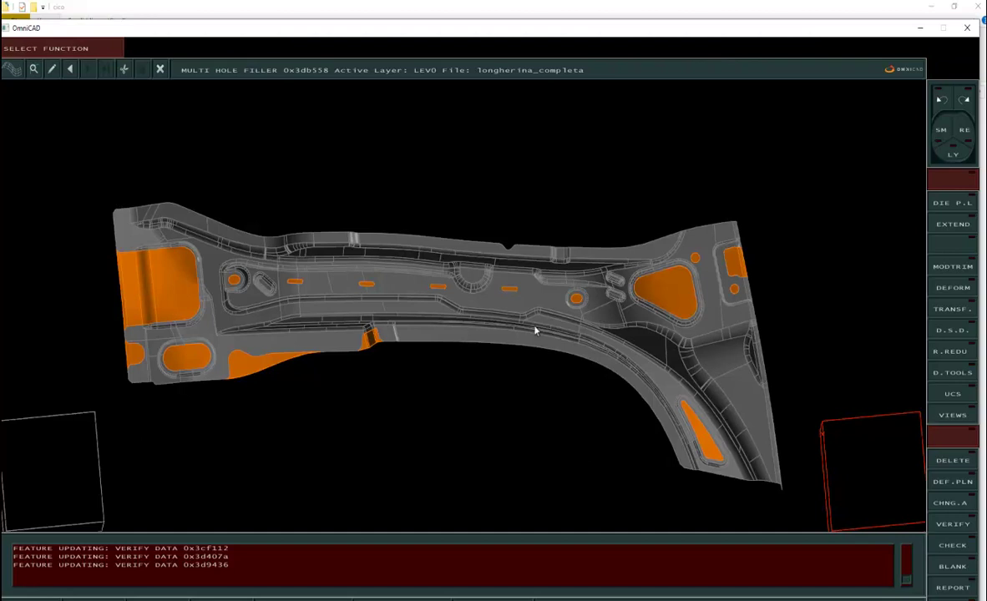
{"action": "middle_click_drag", "start_coordinate": [725, 313], "coordinate": [605, 352]}
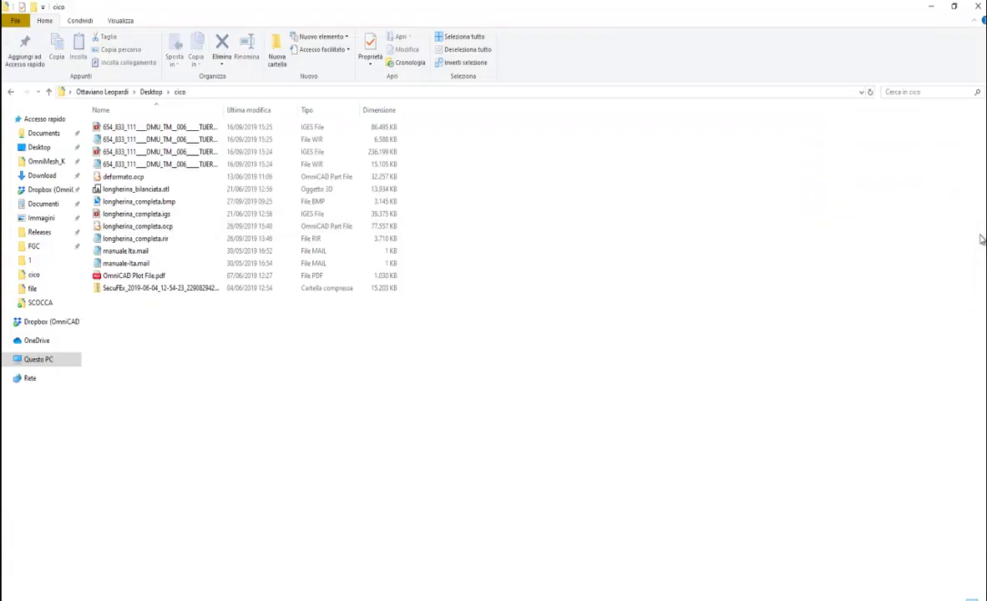
{"action": "right_click", "coordinate": [981, 236]}
{"action": "left_click", "coordinate": [982, 8]}
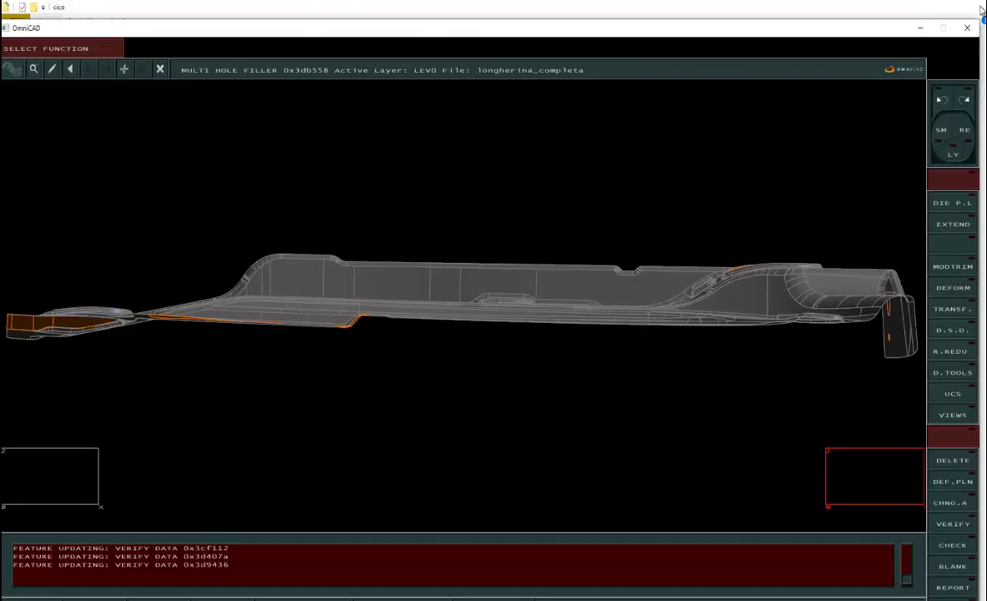
Step: Draw a horizontal two-point line just beneath the part, spanning its full length in the side view
{"action": "right_click", "coordinate": [933, 319]}
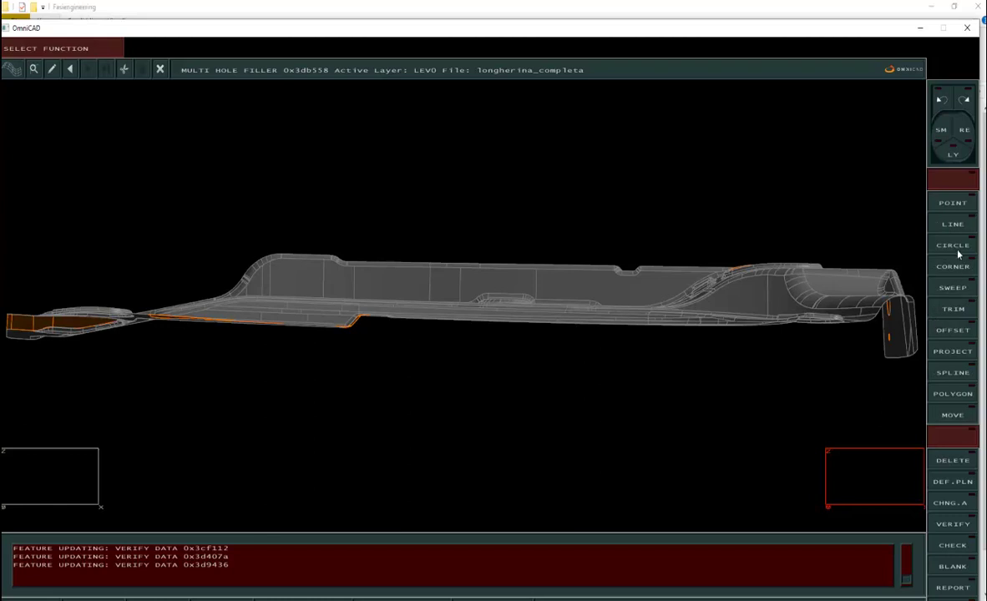
{"action": "left_click", "coordinate": [955, 226]}
{"action": "left_click", "coordinate": [809, 216]}
{"action": "right_click", "coordinate": [112, 355]}
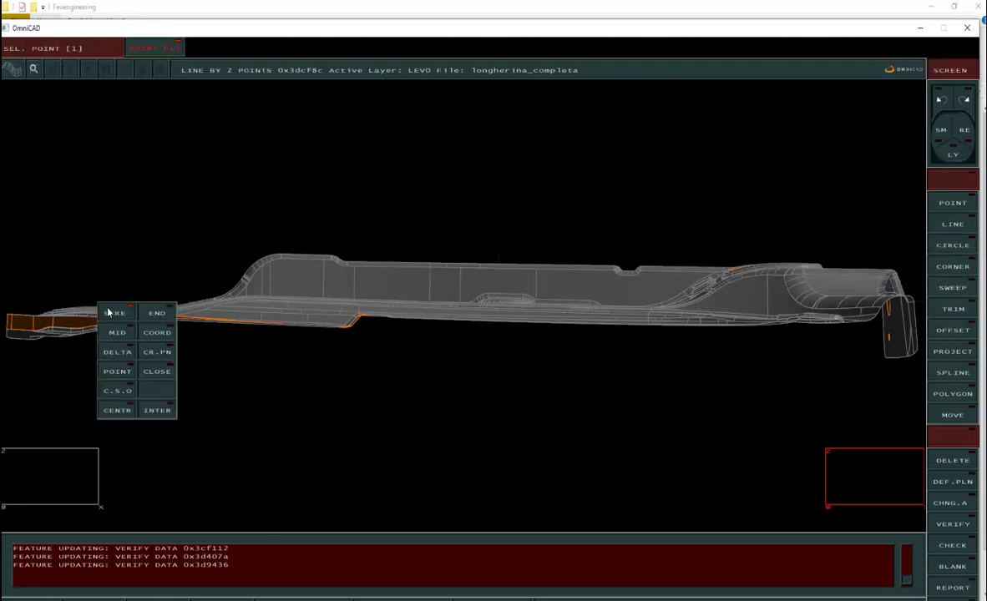
{"action": "right_click", "coordinate": [527, 401]}
{"action": "left_click", "coordinate": [504, 349]}
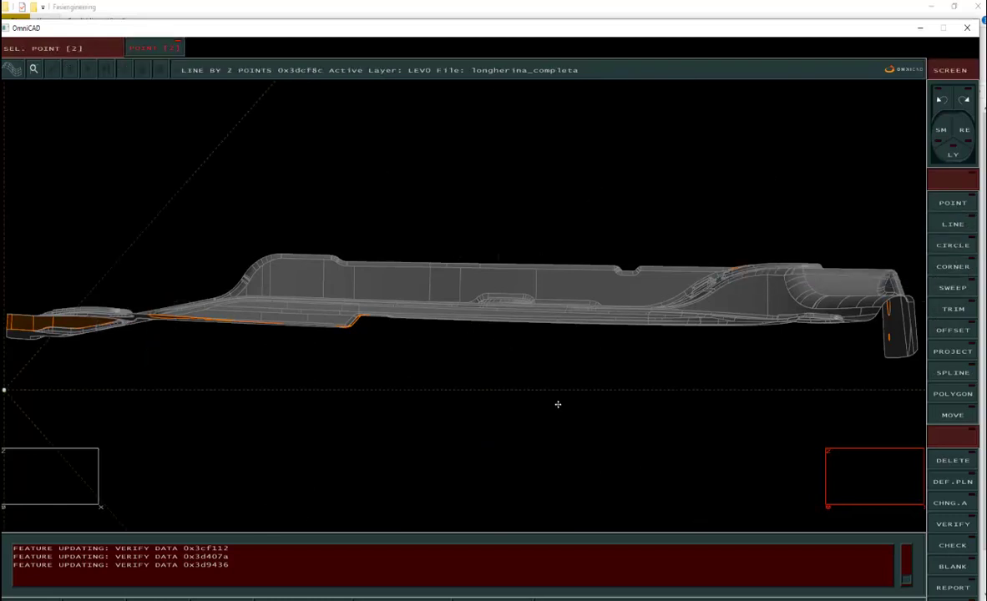
{"action": "left_click", "coordinate": [914, 386]}
{"action": "left_click", "coordinate": [917, 366]}
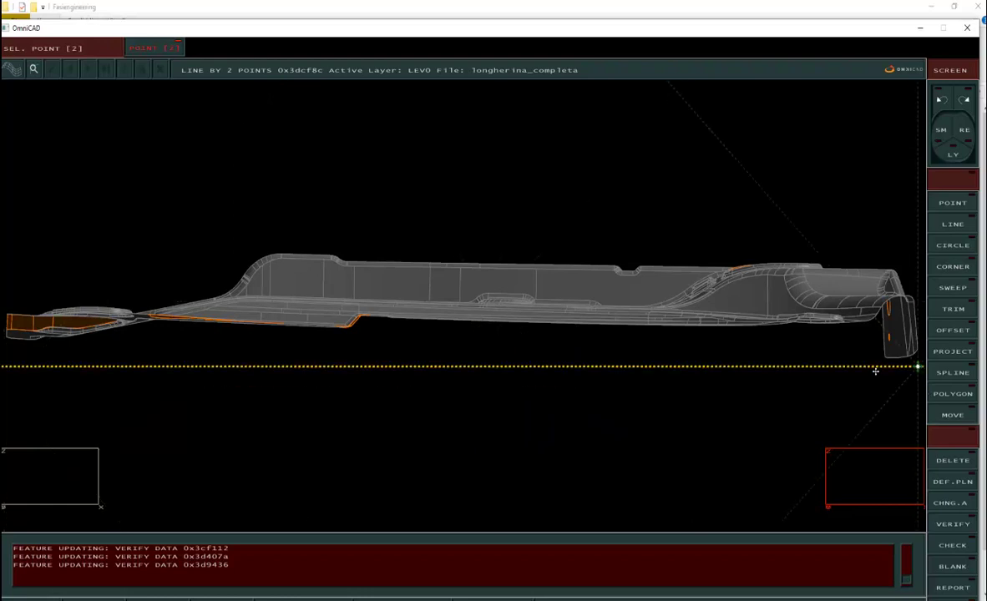
{"action": "left_click", "coordinate": [3, 368]}
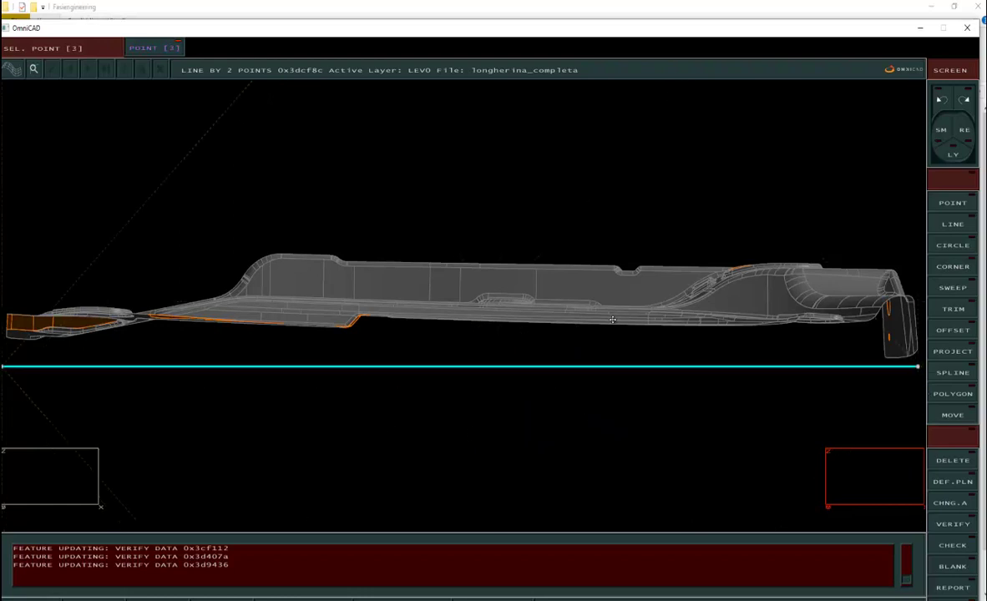
Step: Move the line's endpoint below the part's thin flat end slightly upward and outward, tilting the line along the part
{"action": "scroll", "coordinate": [608, 313], "scroll_direction": "down", "scroll_amount": 3}
{"action": "scroll", "coordinate": [390, 325], "scroll_direction": "up", "scroll_amount": 5}
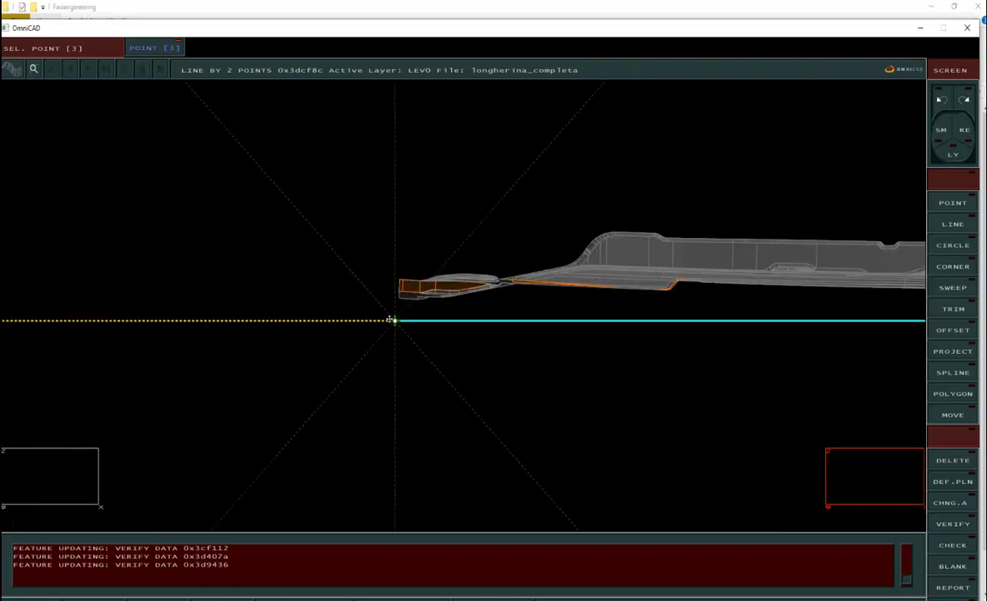
{"action": "left_click_drag", "start_coordinate": [385, 309], "coordinate": [386, 302]}
{"action": "scroll", "coordinate": [386, 315], "scroll_direction": "down", "scroll_amount": 3}
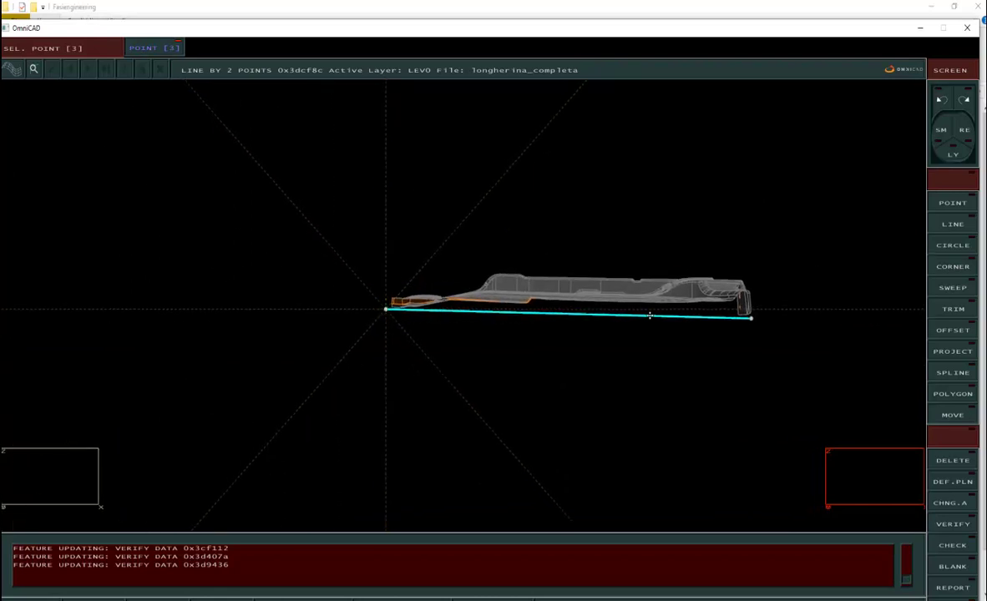
{"action": "scroll", "coordinate": [725, 345], "scroll_direction": "up", "scroll_amount": 1}
{"action": "right_click", "coordinate": [723, 367]}
Step: Move the line below the part by a Z delta of -35, replacing the original
{"action": "left_click", "coordinate": [948, 415]}
{"action": "left_click", "coordinate": [845, 256]}
{"action": "left_click", "coordinate": [517, 304]}
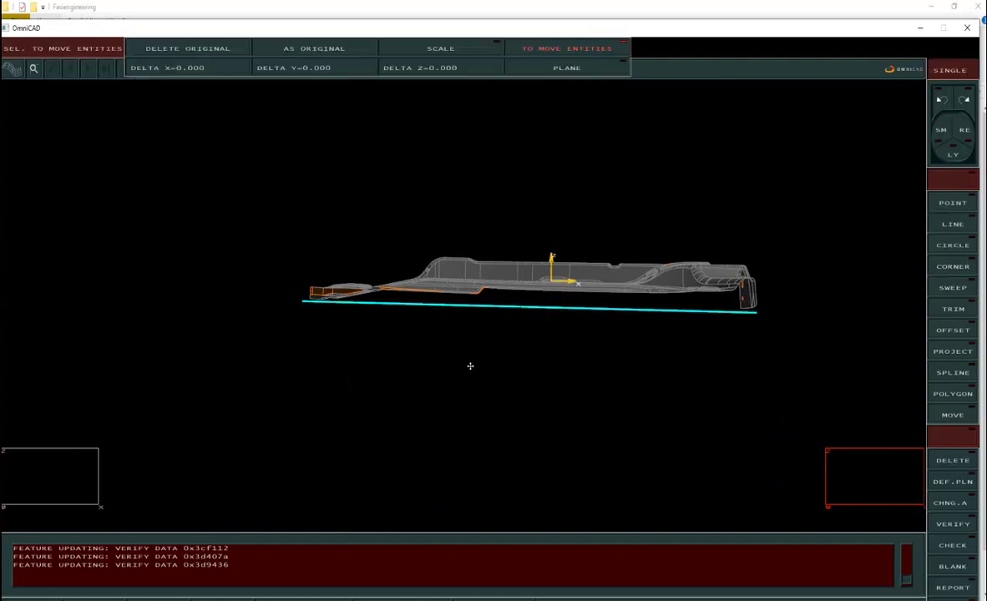
{"action": "left_click", "coordinate": [459, 71]}
{"action": "type", "text": "-"}
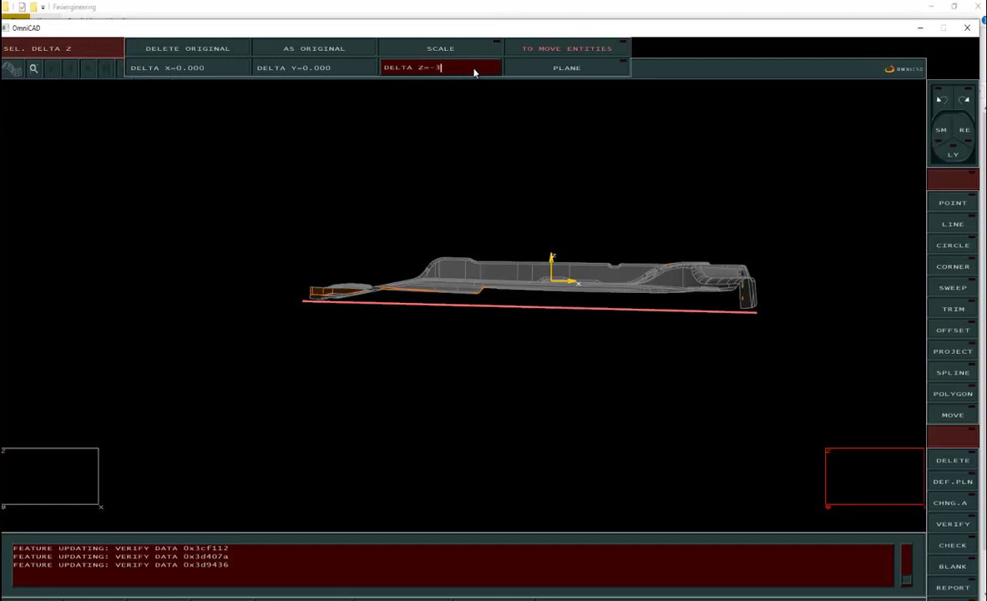
{"action": "type", "text": "35"}
{"action": "key", "text": "Return"}
{"action": "middle_click", "coordinate": [546, 374]}
{"action": "middle_click_drag", "start_coordinate": [512, 332], "coordinate": [502, 294]}
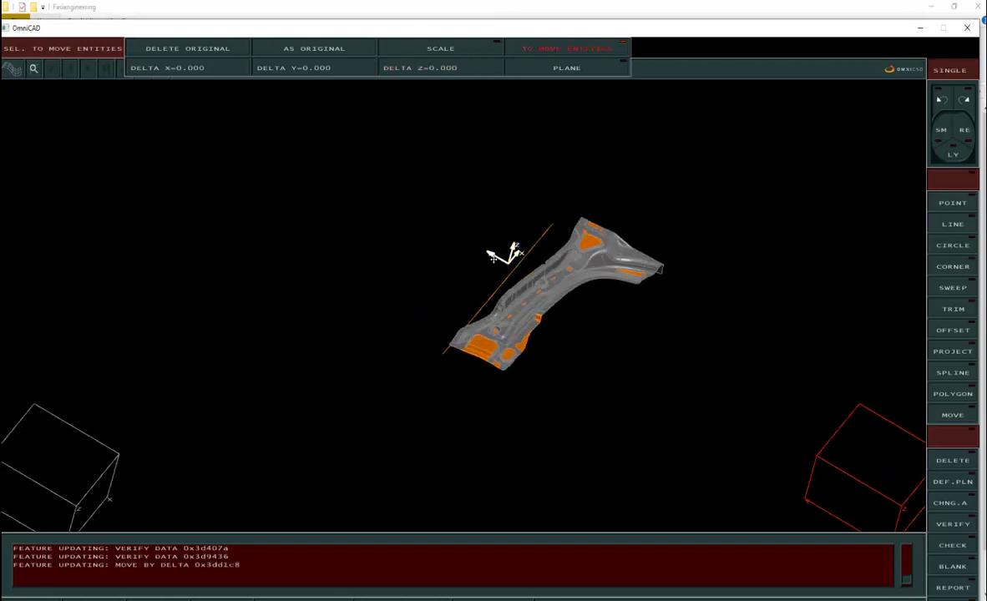
{"action": "scroll", "coordinate": [948, 341], "scroll_direction": "down", "scroll_amount": 1}
{"action": "scroll", "coordinate": [952, 310], "scroll_direction": "up", "scroll_amount": 1}
Step: Start a sweep and reorient the active plane so the sweep direction runs sideways across the part
{"action": "left_click", "coordinate": [958, 294]}
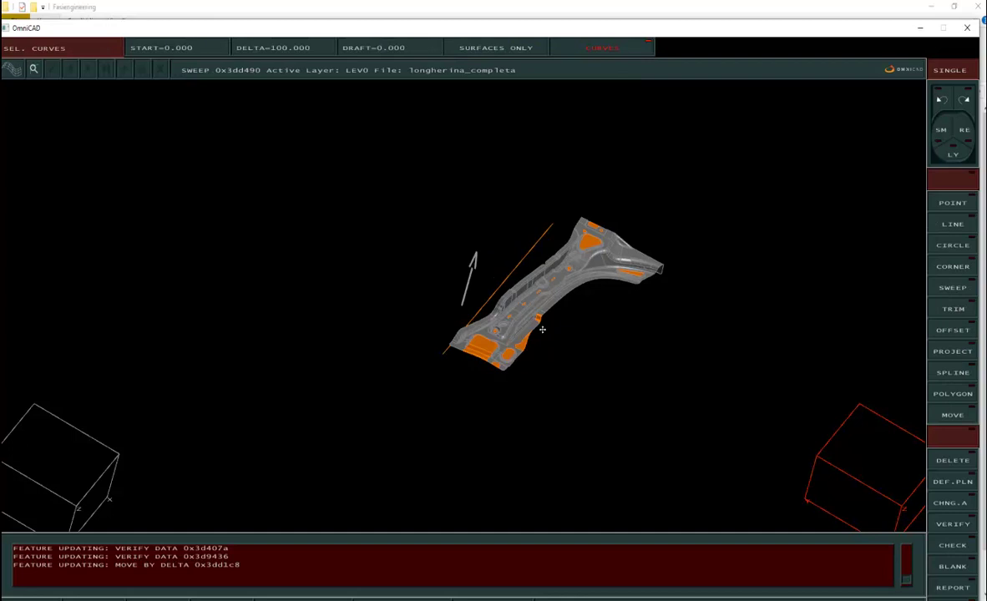
{"action": "middle_click_drag", "start_coordinate": [540, 290], "coordinate": [491, 441]}
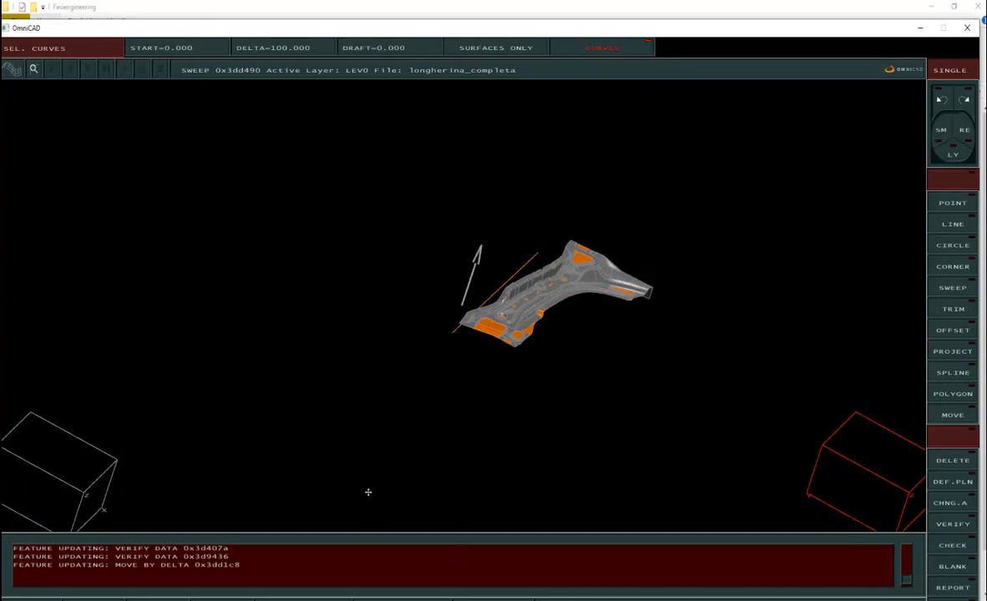
{"action": "left_click", "coordinate": [400, 600]}
{"action": "left_click", "coordinate": [398, 562]}
{"action": "left_click", "coordinate": [497, 260]}
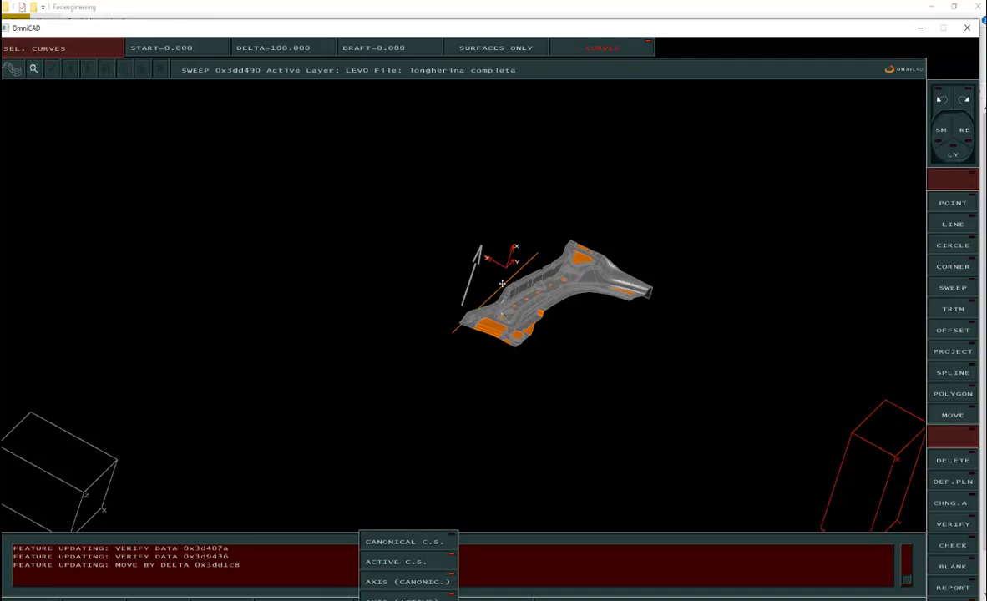
{"action": "left_click", "coordinate": [453, 199]}
Step: Sweep the line into a flat surface beneath the part, stretching it past the part on both sides
{"action": "left_click", "coordinate": [509, 281]}
{"action": "middle_click_drag", "start_coordinate": [493, 304], "coordinate": [492, 339]}
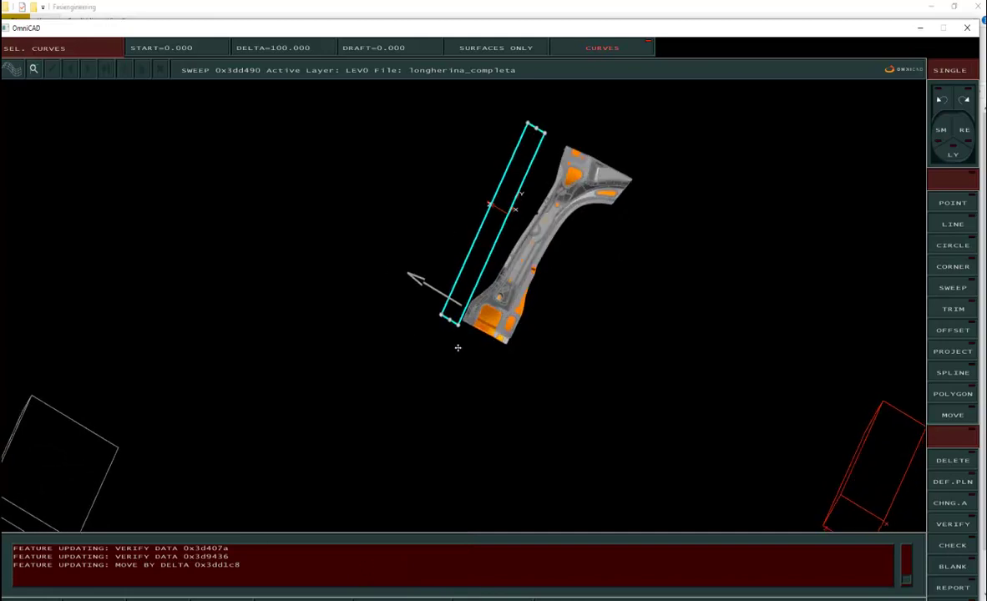
{"action": "left_click_drag", "start_coordinate": [441, 315], "coordinate": [340, 293]}
{"action": "left_click_drag", "start_coordinate": [459, 327], "coordinate": [557, 387]}
{"action": "left_click_drag", "start_coordinate": [448, 319], "coordinate": [418, 300]}
{"action": "middle_click_drag", "start_coordinate": [554, 246], "coordinate": [599, 335]}
Step: Extend the swept surface on all four sides, deleting the original, with U offsets of about 0.273 at the start and 0.145 at the end
{"action": "right_click", "coordinate": [590, 274]}
{"action": "key", "text": "v"}
{"action": "left_click", "coordinate": [580, 284]}
{"action": "left_click", "coordinate": [420, 53]}
{"action": "left_click_drag", "start_coordinate": [584, 219], "coordinate": [649, 219]}
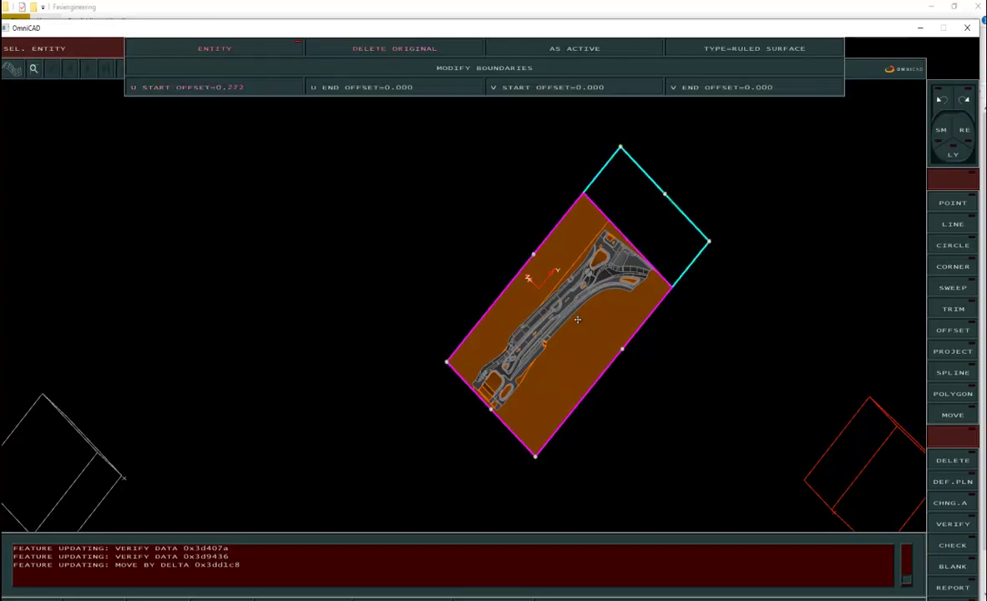
{"action": "left_click_drag", "start_coordinate": [493, 411], "coordinate": [472, 433]}
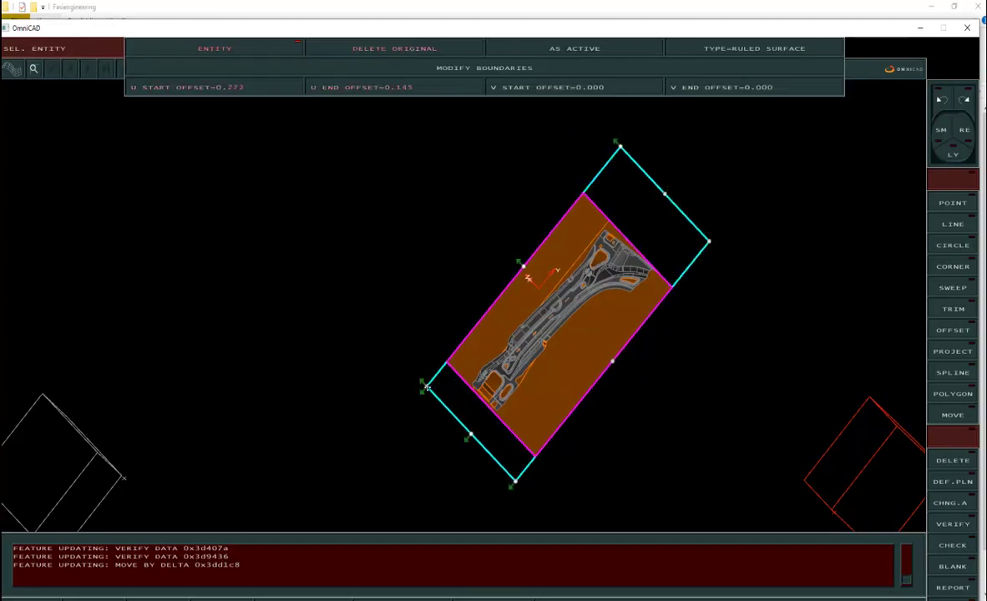
{"action": "left_click_drag", "start_coordinate": [426, 386], "coordinate": [403, 372]}
{"action": "left_click_drag", "start_coordinate": [710, 241], "coordinate": [728, 255]}
{"action": "middle_click", "coordinate": [728, 258]}
Step: Delete the construction line lying on the extended flat surface
{"action": "middle_click_drag", "start_coordinate": [720, 265], "coordinate": [595, 324]}
{"action": "left_click", "coordinate": [953, 460]}
{"action": "left_click", "coordinate": [647, 318]}
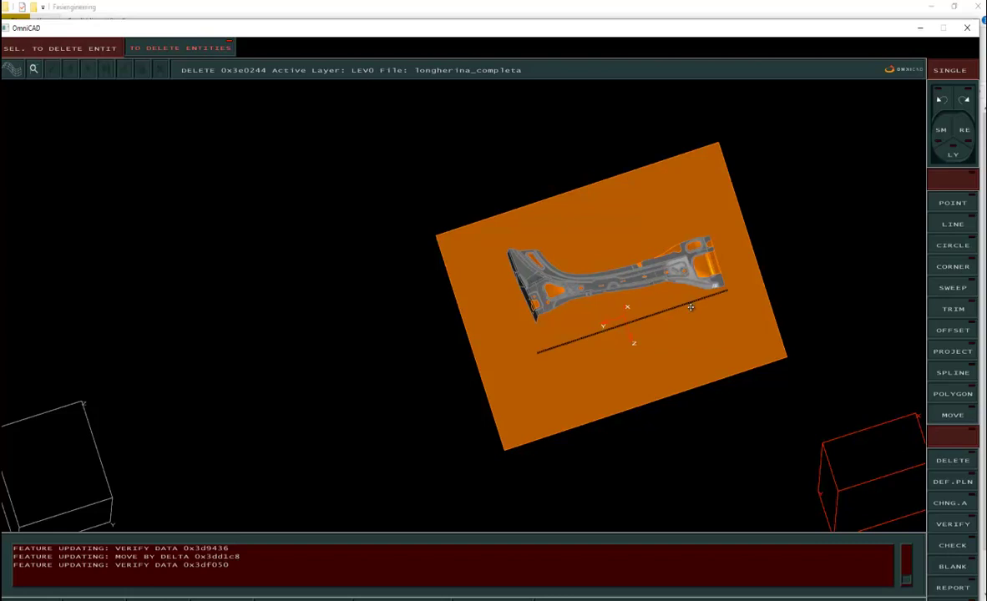
{"action": "middle_click", "coordinate": [687, 278]}
Step: Examine the part's outline, filled cutouts and inner holes above the flat base surface
{"action": "scroll", "coordinate": [687, 278], "scroll_direction": "up", "scroll_amount": 2}
{"action": "scroll", "coordinate": [687, 272], "scroll_direction": "up", "scroll_amount": 1}
{"action": "middle_click_drag", "start_coordinate": [688, 277], "coordinate": [476, 315]}
{"action": "scroll", "coordinate": [683, 273], "scroll_direction": "down", "scroll_amount": 3}
{"action": "scroll", "coordinate": [473, 326], "scroll_direction": "up", "scroll_amount": 5}
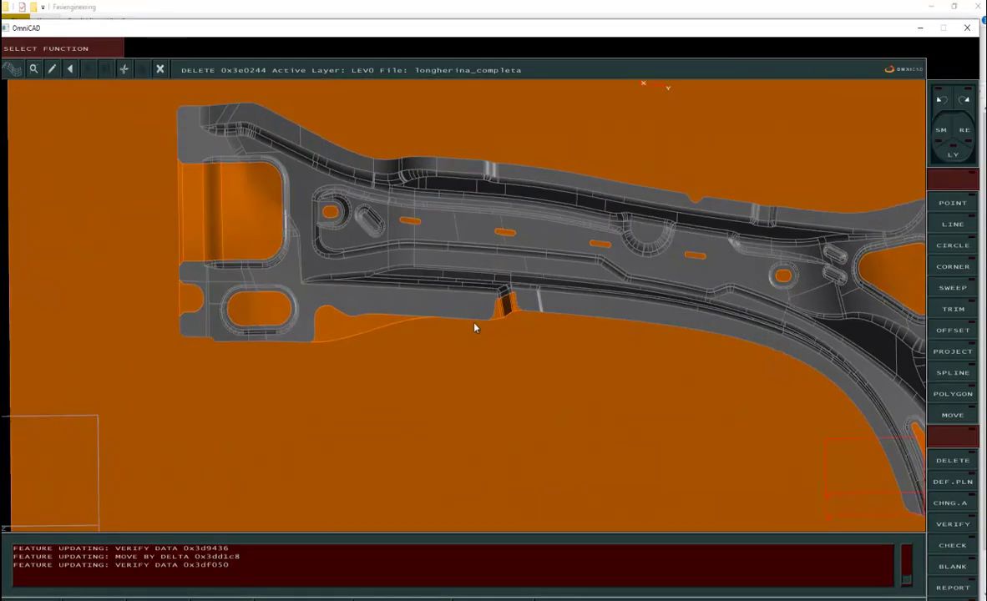
{"action": "scroll", "coordinate": [422, 349], "scroll_direction": "down", "scroll_amount": 2}
{"action": "scroll", "coordinate": [635, 292], "scroll_direction": "up", "scroll_amount": 5}
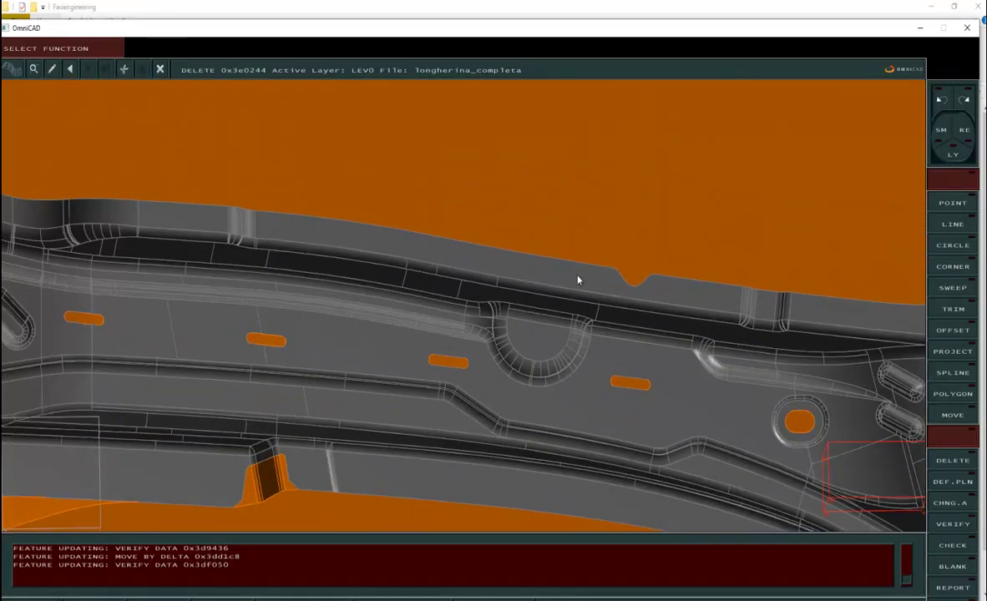
{"action": "scroll", "coordinate": [512, 287], "scroll_direction": "down", "scroll_amount": 5}
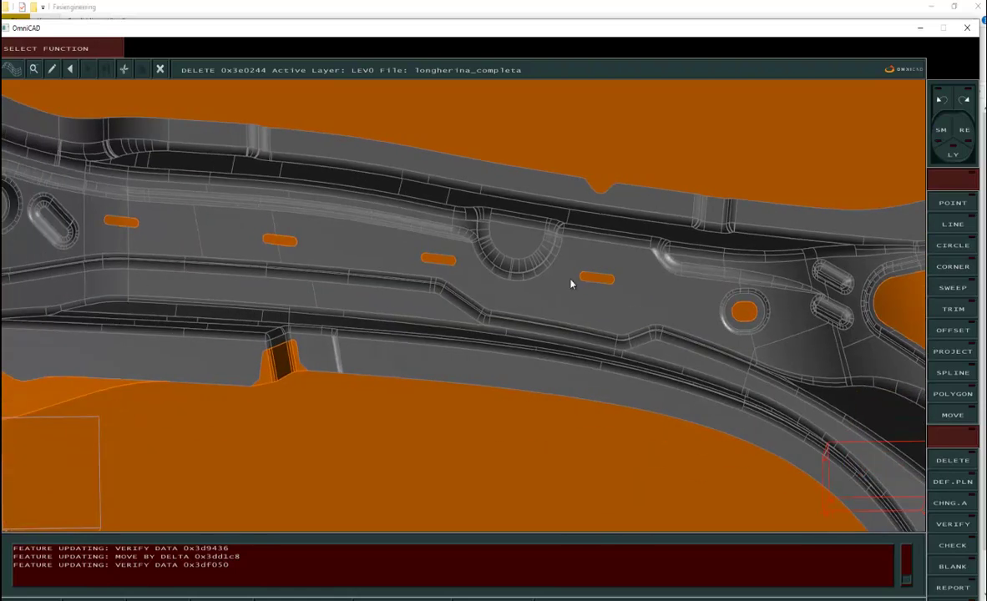
{"action": "scroll", "coordinate": [712, 277], "scroll_direction": "down", "scroll_amount": 5}
{"action": "middle_click_drag", "start_coordinate": [711, 277], "coordinate": [817, 370]}
{"action": "scroll", "coordinate": [950, 352], "scroll_direction": "down", "scroll_amount": 3}
Step: Define the filled sheet-metal part as the D.S.D. part by selecting its faces
{"action": "left_click", "coordinate": [957, 331]}
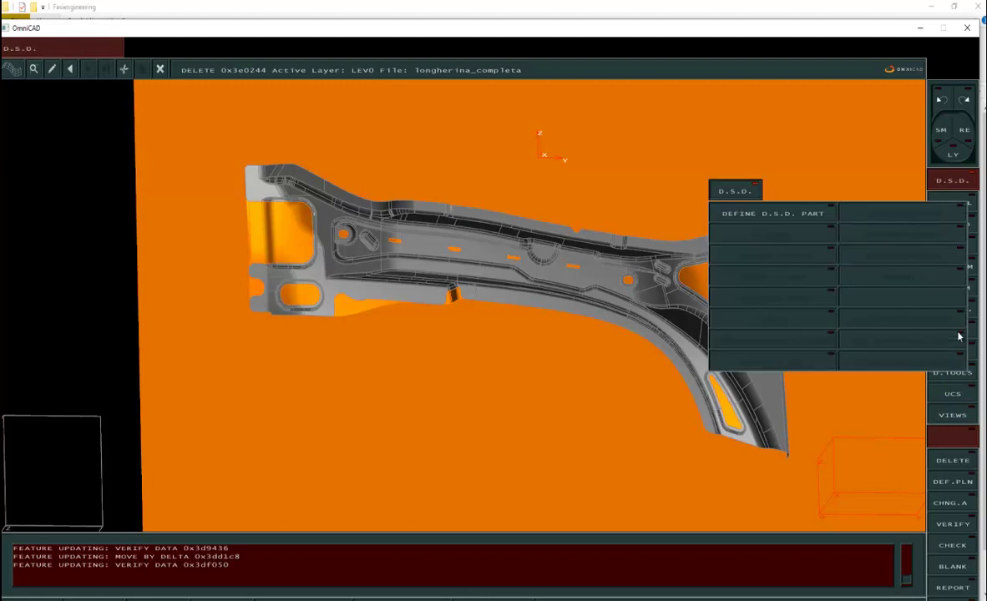
{"action": "left_click", "coordinate": [772, 215]}
{"action": "middle_click_drag", "start_coordinate": [602, 360], "coordinate": [592, 315]}
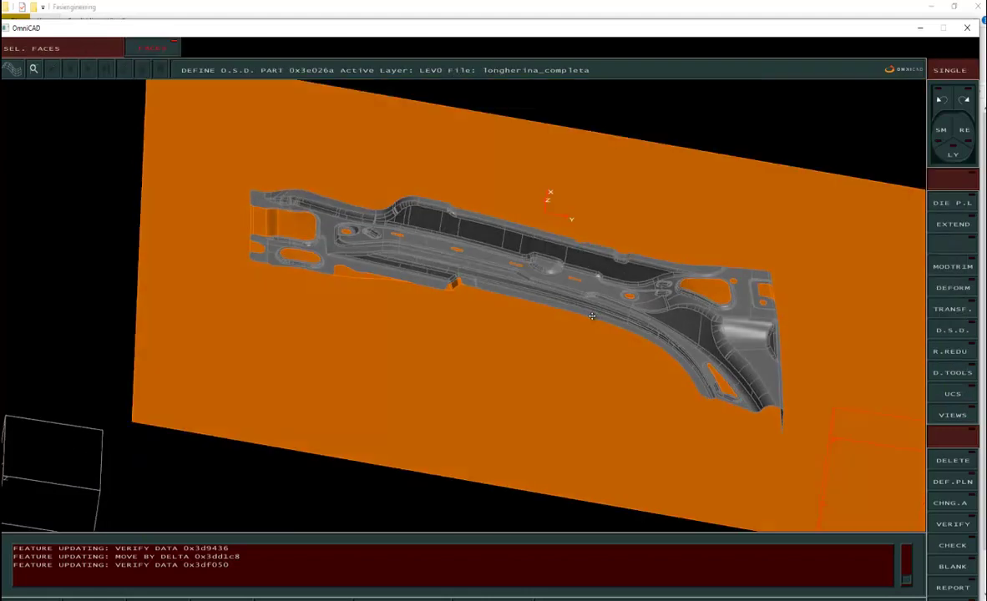
{"action": "left_click", "coordinate": [582, 284]}
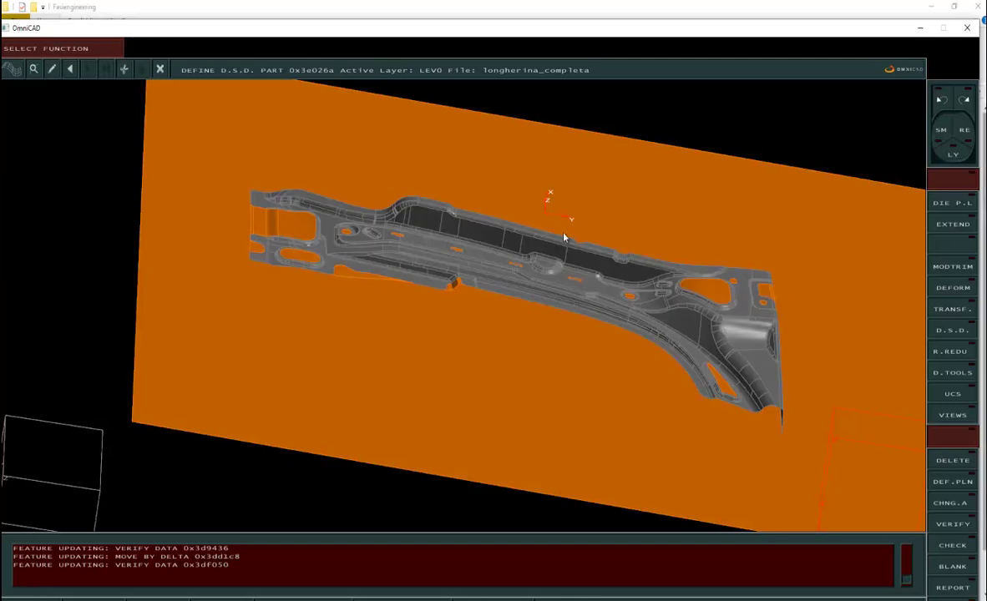
Step: Start balancing the D.S.D. part and compute the tipping orientation with the normal average method
{"action": "middle_click_drag", "start_coordinate": [533, 222], "coordinate": [628, 259]}
{"action": "left_click", "coordinate": [952, 330]}
{"action": "left_click", "coordinate": [904, 277]}
{"action": "left_click", "coordinate": [566, 48]}
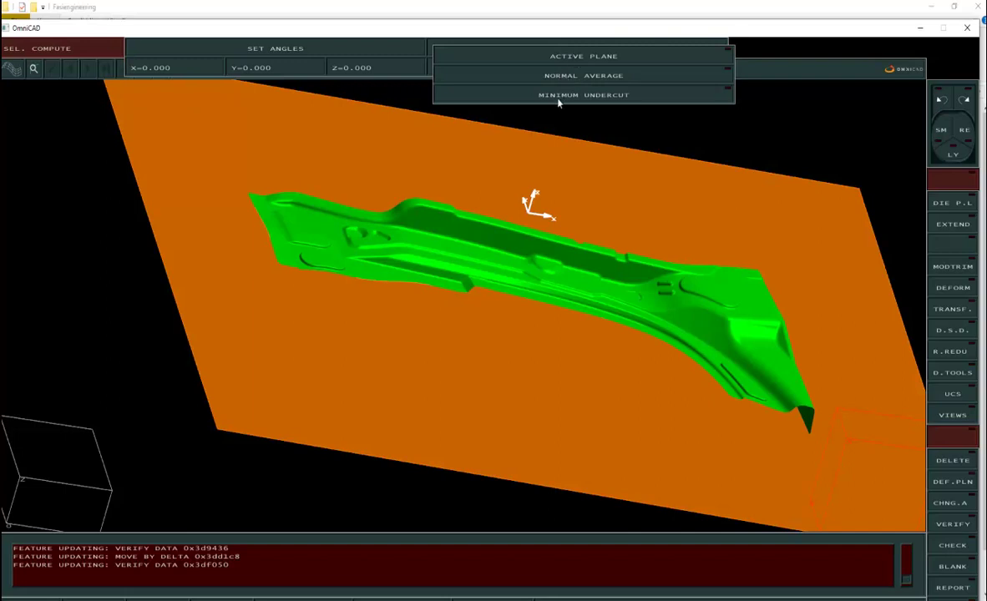
{"action": "left_click", "coordinate": [569, 80]}
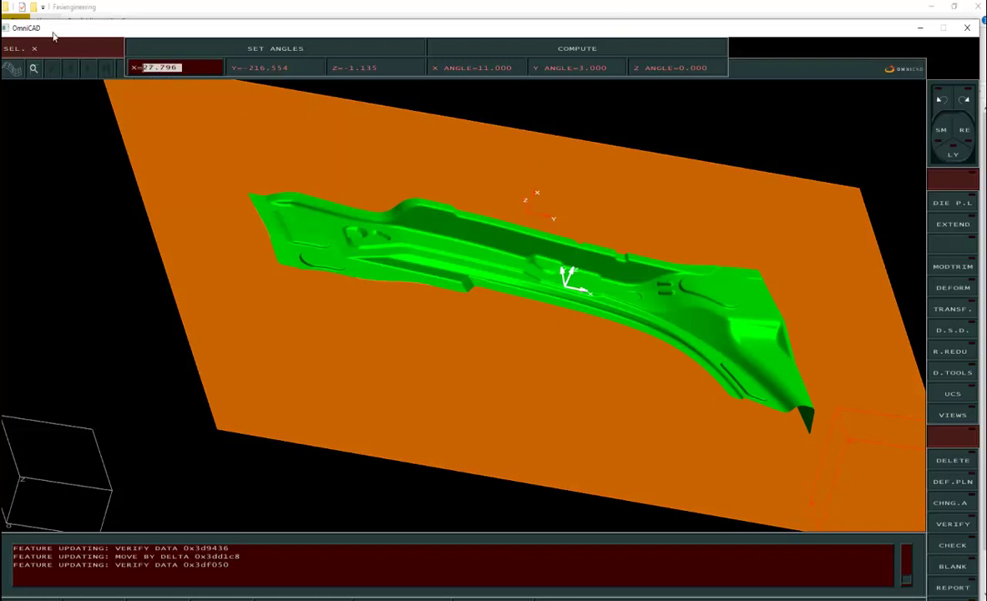
Step: Set the balance origin to X 27, Y -200 and Z 0
{"action": "type", "text": "27"}
{"action": "key", "text": "Return"}
{"action": "left_click", "coordinate": [275, 69]}
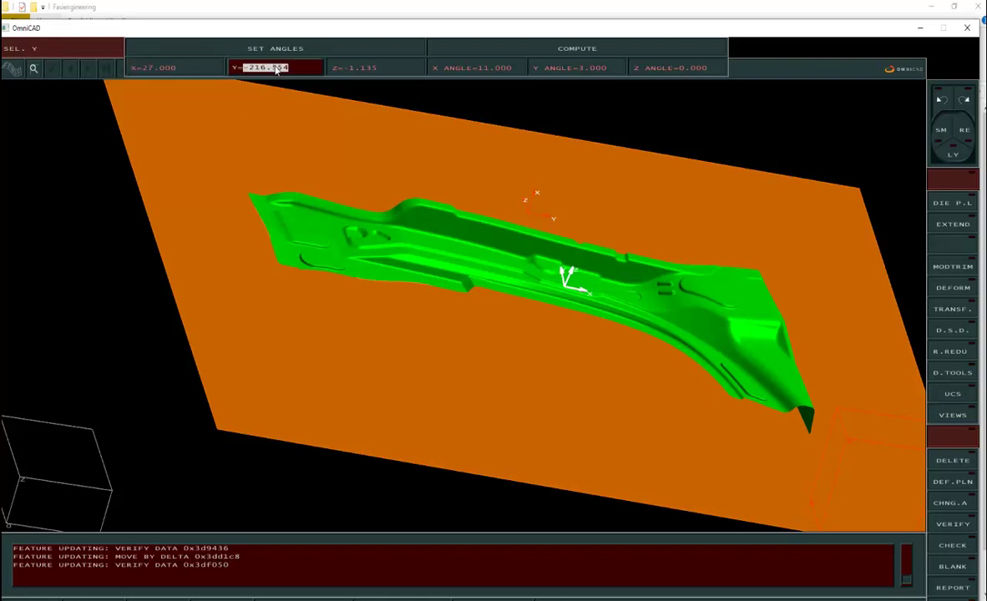
{"action": "type", "text": "-200"}
{"action": "key", "text": "Return"}
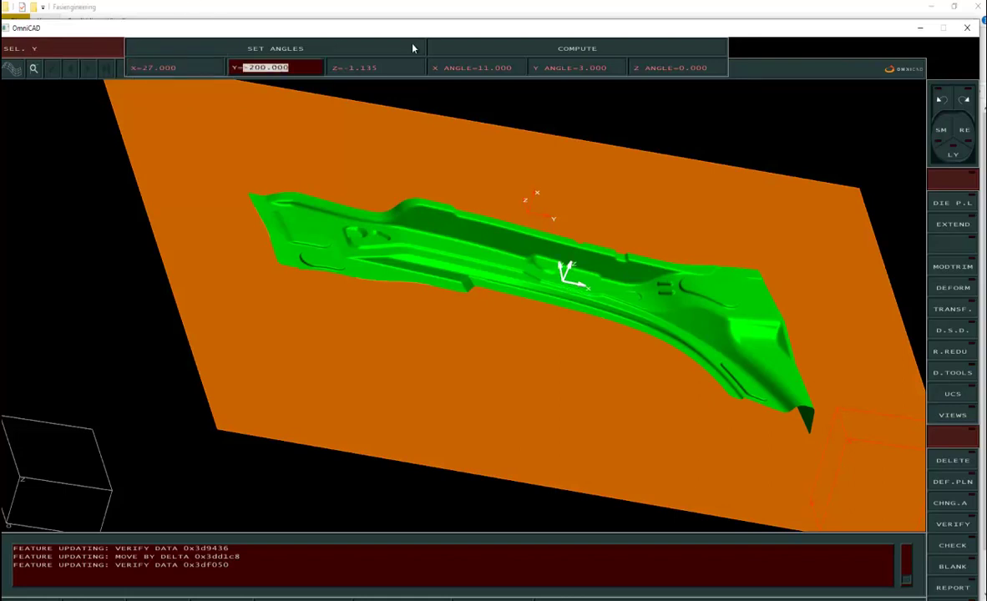
{"action": "left_click", "coordinate": [376, 72]}
{"action": "key", "text": "Return"}
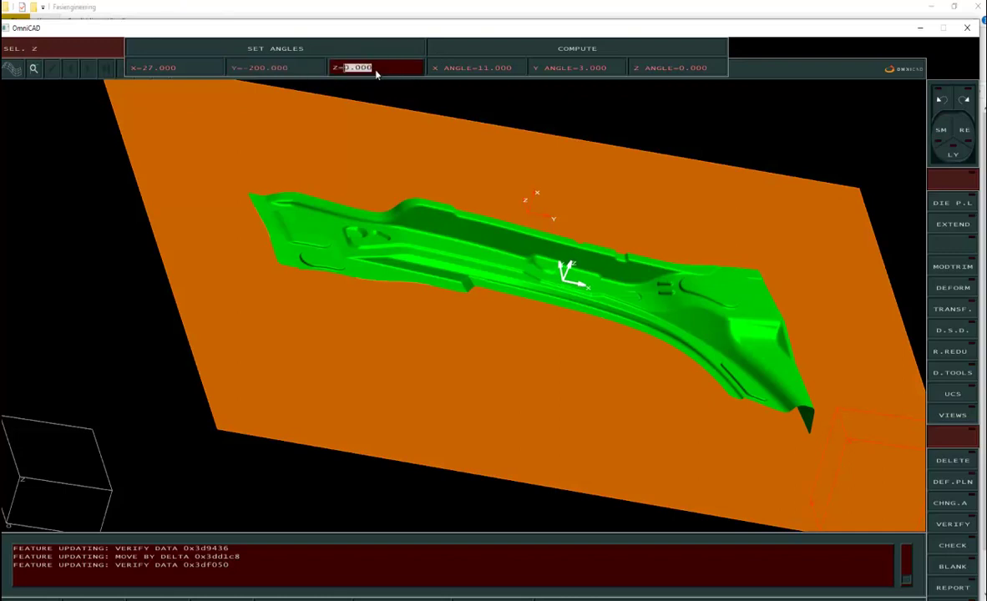
Step: Set both the X angle and the Y angle of the balance to 0
{"action": "left_click", "coordinate": [511, 67]}
{"action": "type", "text": "0"}
{"action": "key", "text": "Return"}
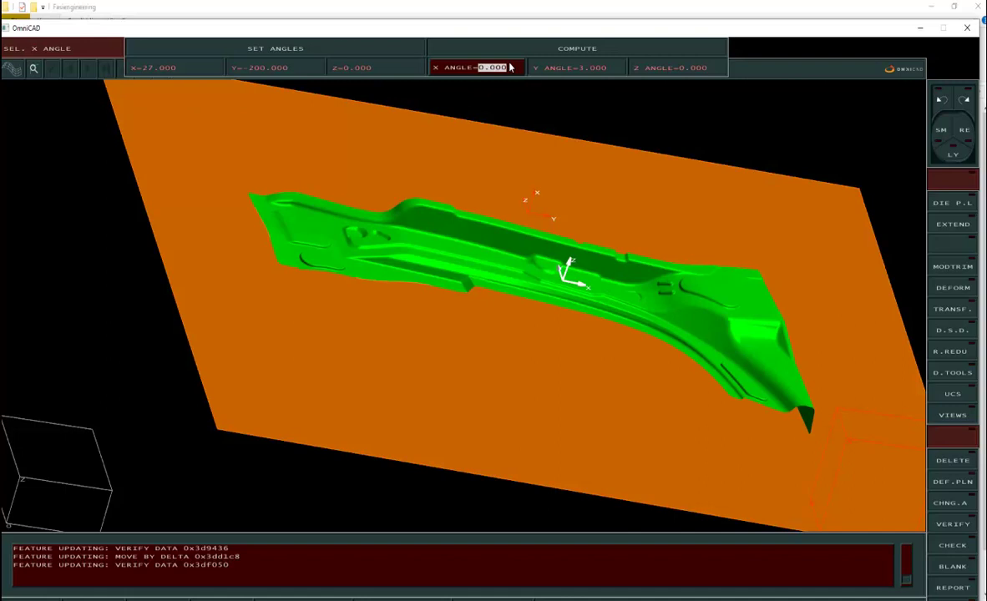
{"action": "left_click", "coordinate": [615, 67]}
{"action": "type", "text": "0"}
{"action": "key", "text": "Return"}
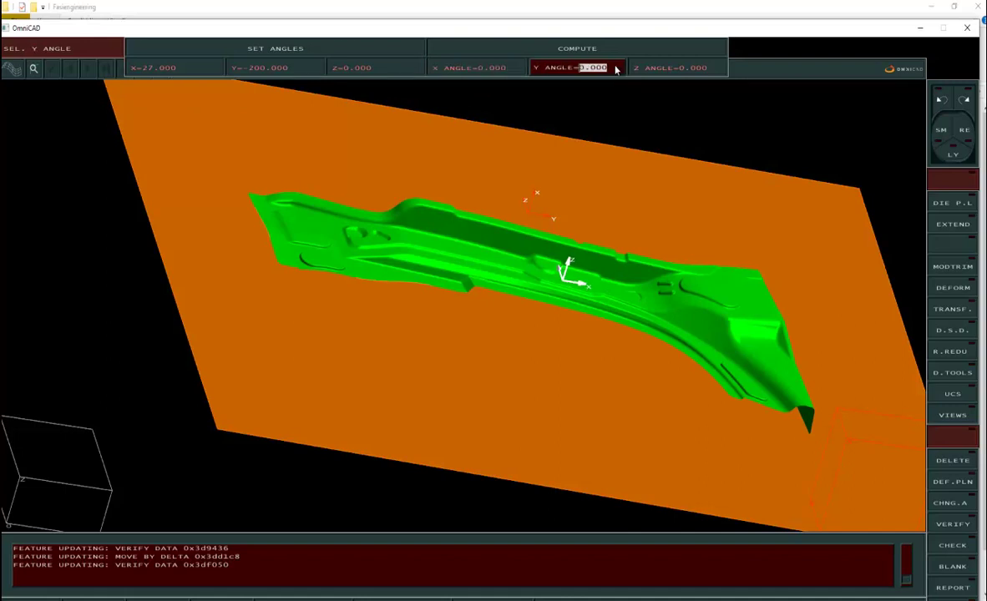
Step: Try a Y angle of -3 for the balance, and set the Y angle to 3
{"action": "middle_click_drag", "start_coordinate": [527, 294], "coordinate": [533, 281]}
{"action": "type", "text": "-3"}
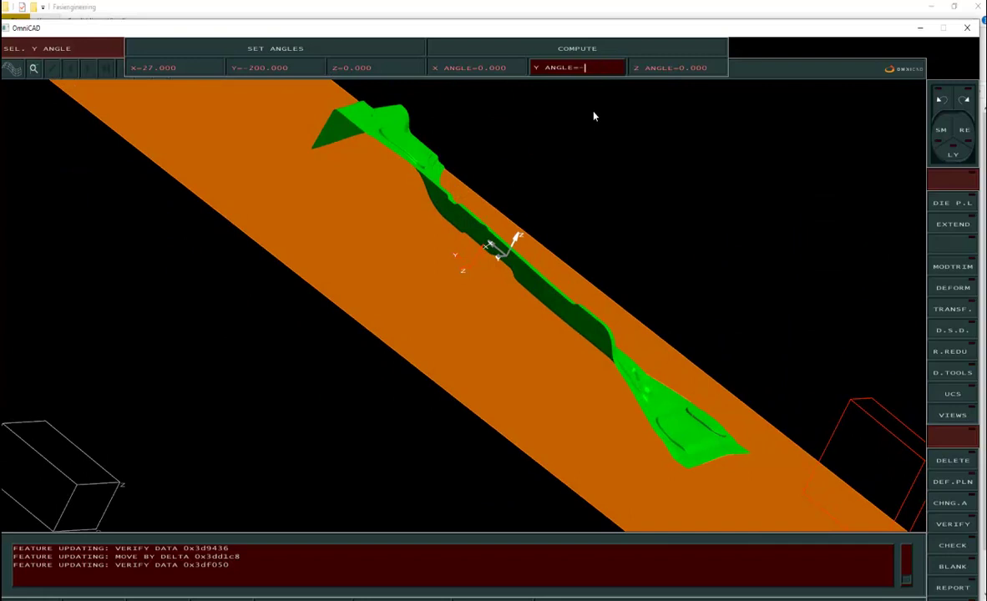
{"action": "key", "text": "Return"}
{"action": "middle_click_drag", "start_coordinate": [486, 244], "coordinate": [587, 195]}
{"action": "type", "text": "1"}
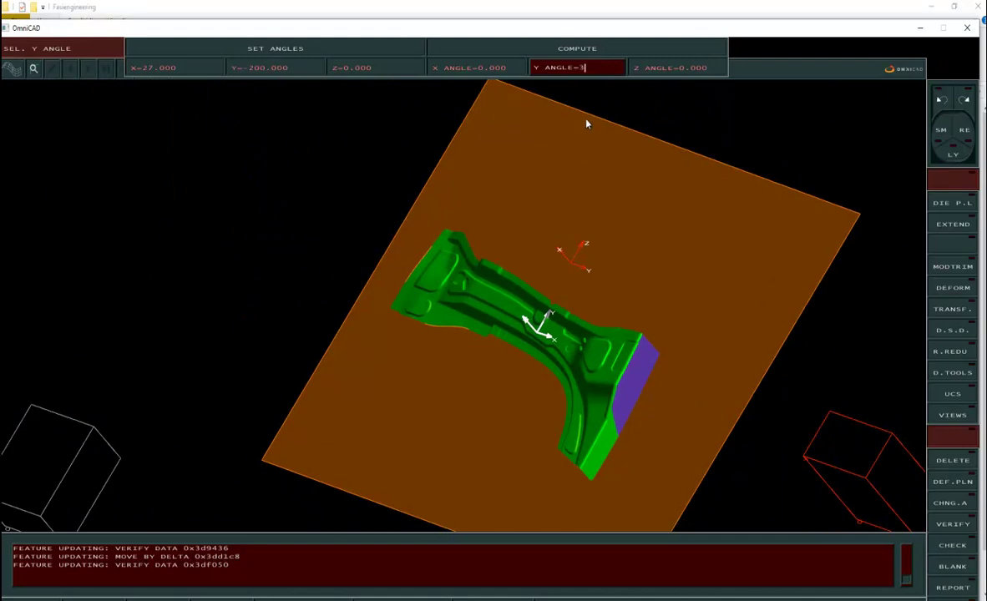
{"action": "key", "text": "Return"}
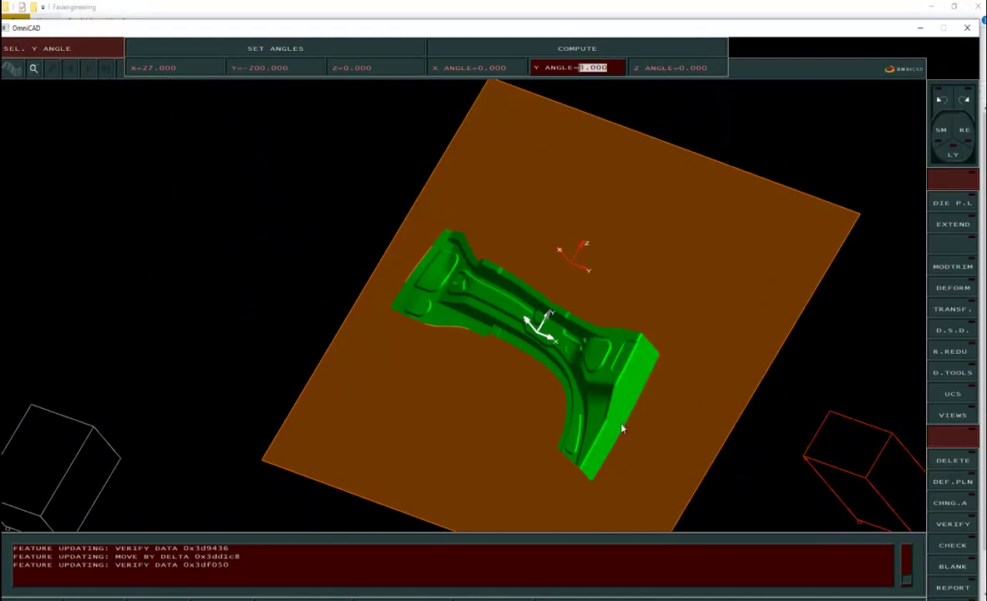
Step: Check the part for undercut areas from several sides and accept the balance orientation
{"action": "scroll", "coordinate": [612, 435], "scroll_direction": "up", "scroll_amount": 4}
{"action": "middle_click_drag", "start_coordinate": [613, 435], "coordinate": [584, 394]}
{"action": "scroll", "coordinate": [584, 394], "scroll_direction": "down", "scroll_amount": 3}
{"action": "middle_click_drag", "start_coordinate": [539, 368], "coordinate": [507, 311]}
{"action": "scroll", "coordinate": [553, 375], "scroll_direction": "down", "scroll_amount": 3}
{"action": "middle_click_drag", "start_coordinate": [434, 389], "coordinate": [482, 301]}
{"action": "key", "text": "Return"}
{"action": "middle_click_drag", "start_coordinate": [594, 319], "coordinate": [610, 304]}
{"action": "scroll", "coordinate": [543, 250], "scroll_direction": "up", "scroll_amount": 3}
{"action": "mouse_move", "coordinate": [543, 250]}
{"action": "middle_mouse_down"}
{"action": "mouse_move", "coordinate": [542, 262]}
{"action": "mouse_move", "coordinate": [534, 242]}
{"action": "middle_mouse_up"}
{"action": "scroll", "coordinate": [534, 242], "scroll_direction": "down", "scroll_amount": 1}
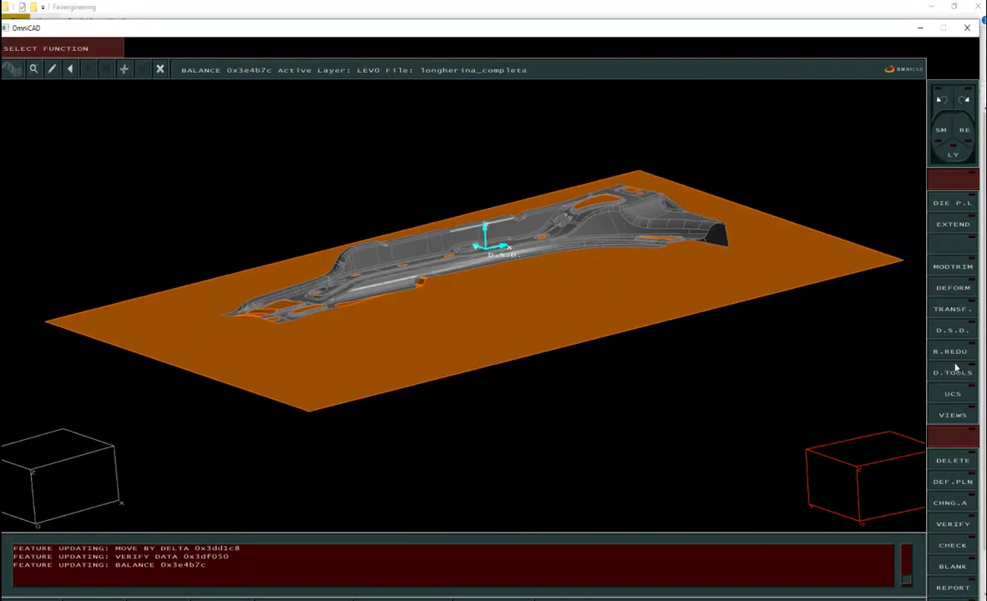
Step: Start extending the D.S.D. part's boundary, placing the first pair of control points outward from the narrow end's edge
{"action": "left_click", "coordinate": [950, 334]}
{"action": "left_click", "coordinate": [780, 324]}
{"action": "middle_click_drag", "start_coordinate": [558, 249], "coordinate": [617, 248]}
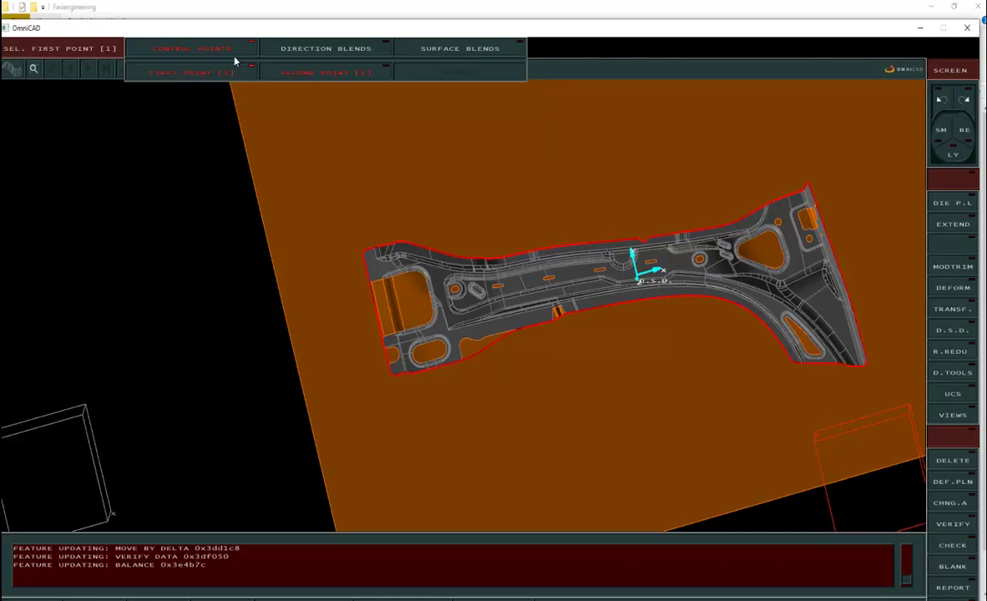
{"action": "middle_click_drag", "start_coordinate": [510, 297], "coordinate": [537, 317]}
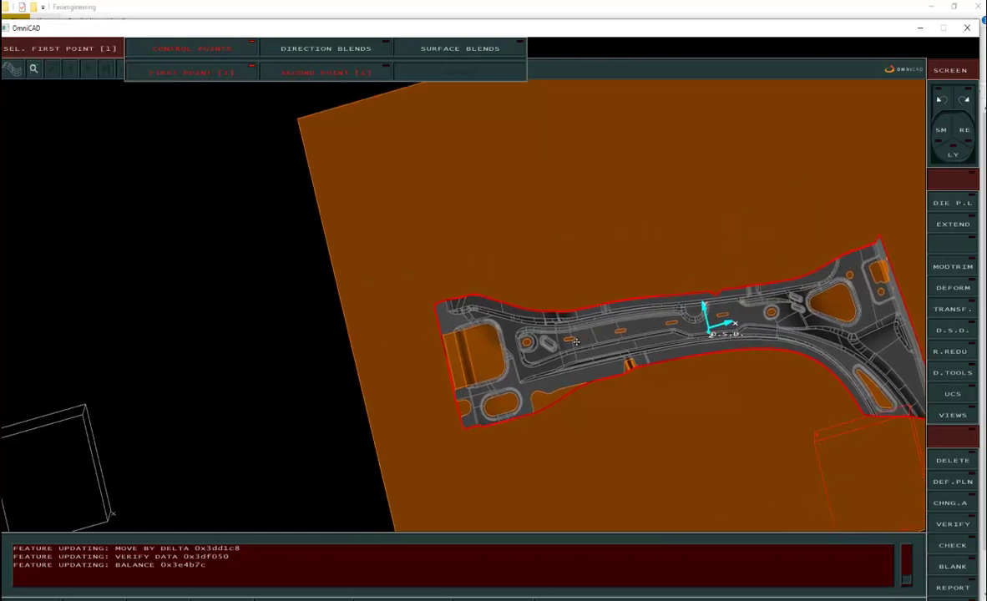
{"action": "middle_click_drag", "start_coordinate": [395, 313], "coordinate": [500, 261]}
{"action": "scroll", "coordinate": [500, 261], "scroll_direction": "up", "scroll_amount": 2}
{"action": "left_click", "coordinate": [493, 264]}
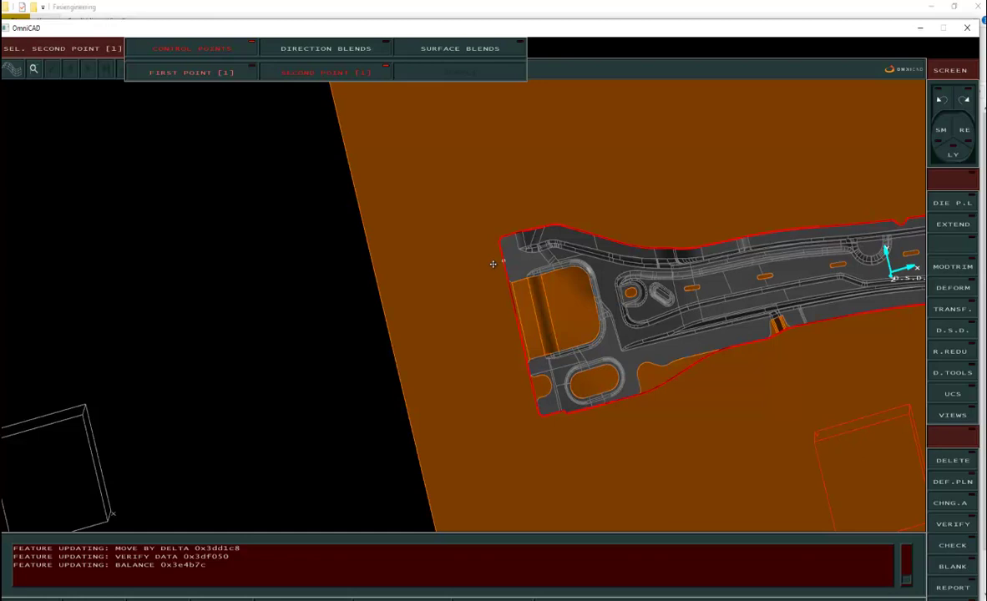
{"action": "left_click", "coordinate": [442, 275]}
Step: Add a direction blend to the extension across the small notch midway along the part's long edge
{"action": "middle_click_drag", "start_coordinate": [474, 318], "coordinate": [303, 248]}
{"action": "mouse_move", "coordinate": [882, 296]}
{"action": "middle_mouse_down"}
{"action": "mouse_move", "coordinate": [644, 355]}
{"action": "mouse_move", "coordinate": [357, 344]}
{"action": "mouse_move", "coordinate": [392, 288]}
{"action": "mouse_move", "coordinate": [321, 186]}
{"action": "mouse_move", "coordinate": [419, 317]}
{"action": "mouse_move", "coordinate": [560, 324]}
{"action": "middle_mouse_up"}
{"action": "scroll", "coordinate": [439, 339], "scroll_direction": "up", "scroll_amount": 5}
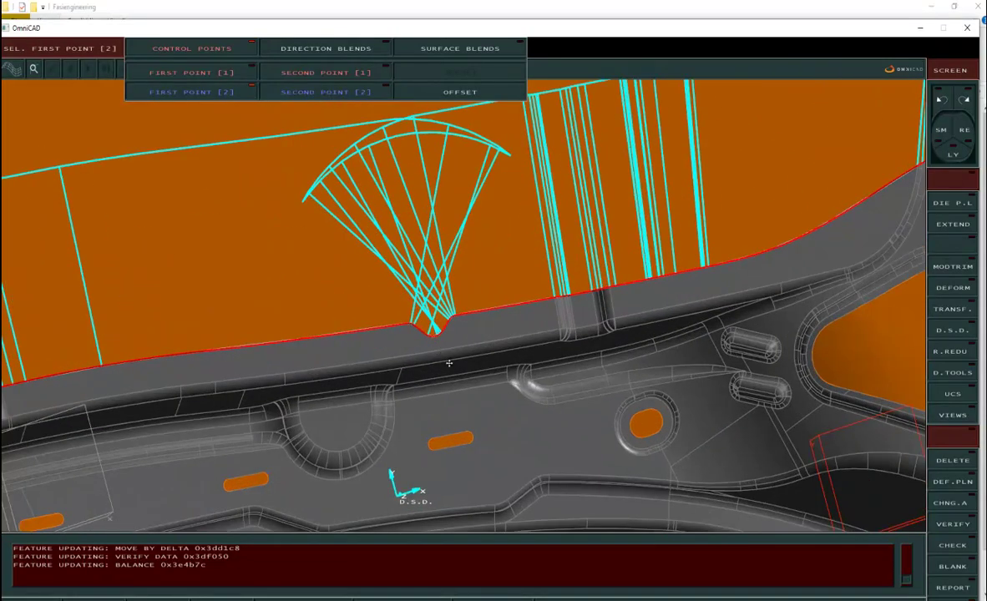
{"action": "middle_click_drag", "start_coordinate": [460, 354], "coordinate": [508, 393]}
{"action": "middle_click_drag", "start_coordinate": [519, 410], "coordinate": [524, 441]}
{"action": "scroll", "coordinate": [498, 402], "scroll_direction": "up", "scroll_amount": 8}
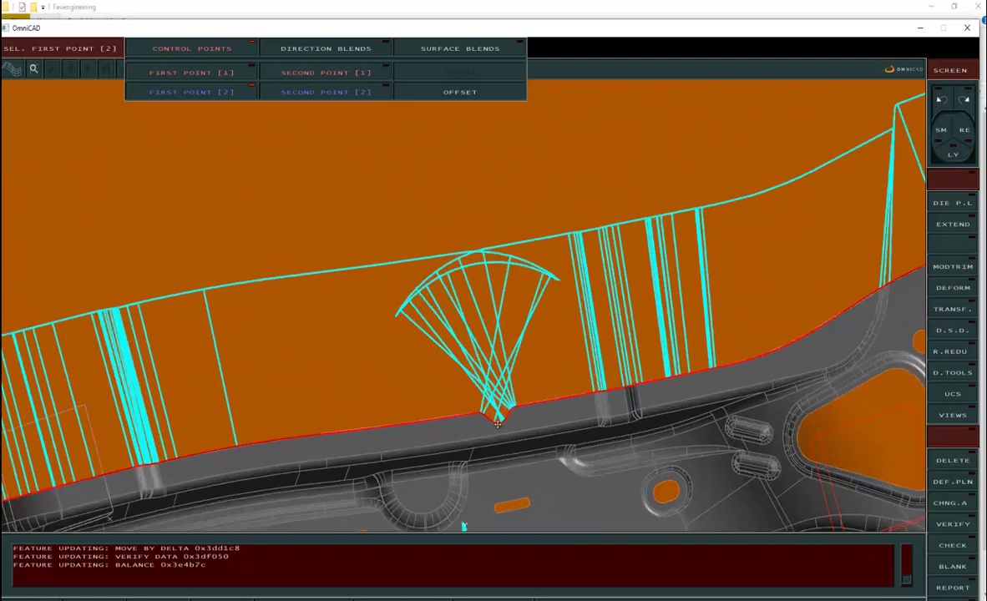
{"action": "scroll", "coordinate": [513, 408], "scroll_direction": "down", "scroll_amount": 11}
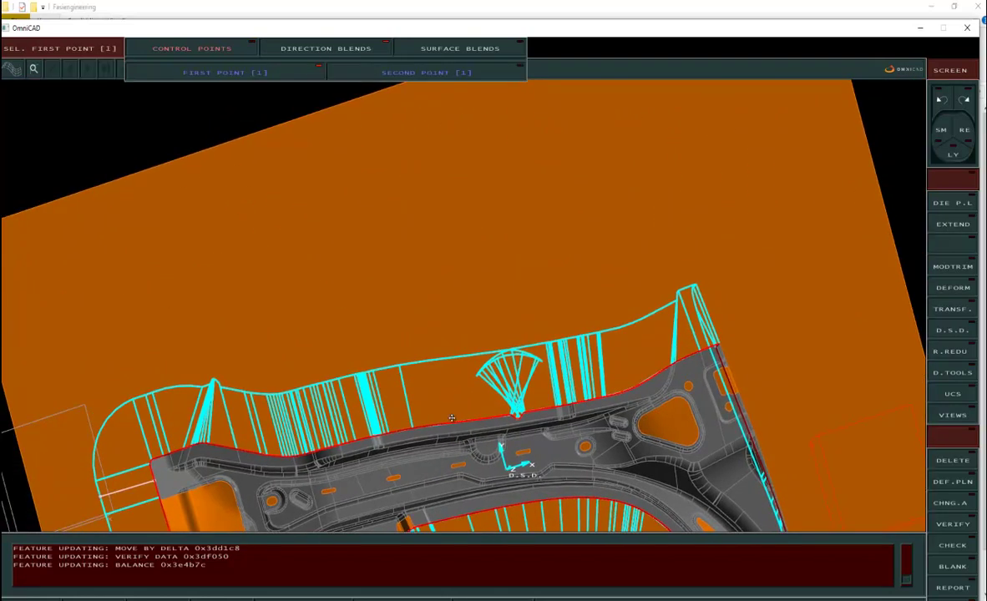
{"action": "left_click", "coordinate": [449, 367]}
{"action": "scroll", "coordinate": [554, 403], "scroll_direction": "up", "scroll_amount": 6}
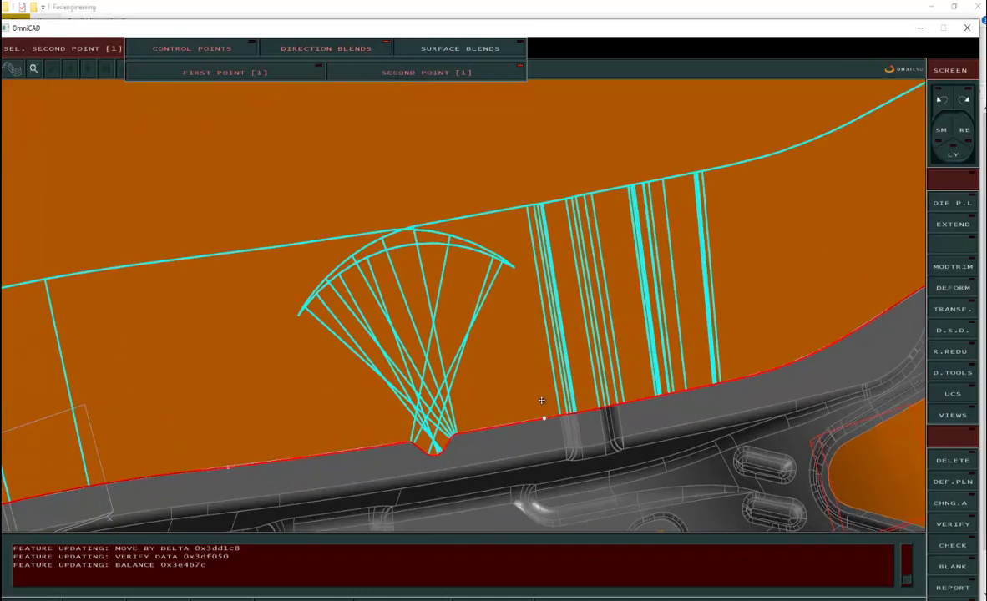
{"action": "left_click", "coordinate": [542, 401]}
Step: Add a surface blend to the extension along the wavy stretch of edge near the narrow end's corner
{"action": "scroll", "coordinate": [496, 406], "scroll_direction": "down", "scroll_amount": 2}
{"action": "middle_click_drag", "start_coordinate": [496, 405], "coordinate": [542, 409]}
{"action": "scroll", "coordinate": [491, 438], "scroll_direction": "down", "scroll_amount": 2}
{"action": "scroll", "coordinate": [542, 409], "scroll_direction": "up", "scroll_amount": 3}
{"action": "scroll", "coordinate": [624, 378], "scroll_direction": "up", "scroll_amount": 2}
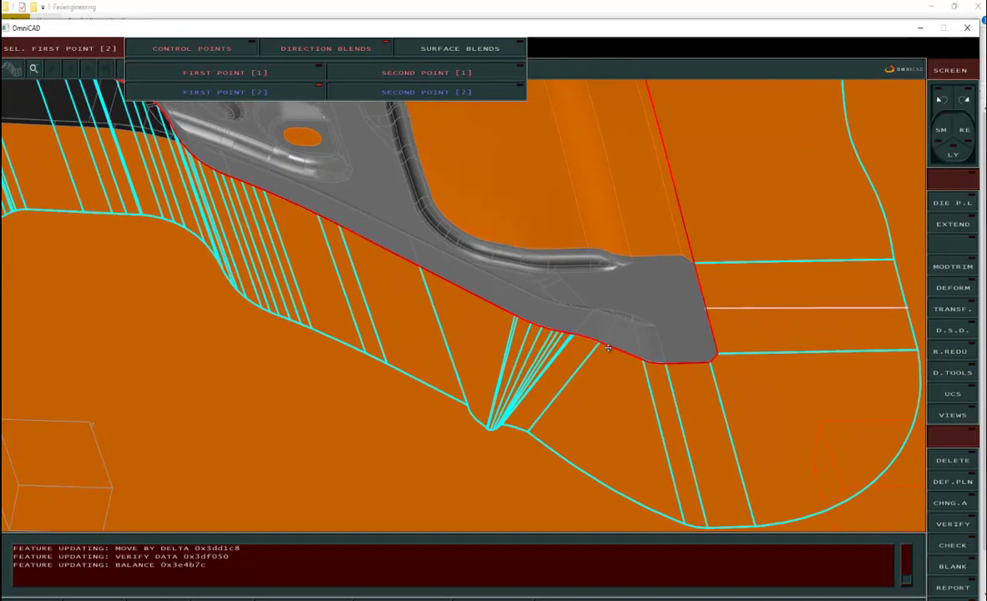
{"action": "scroll", "coordinate": [609, 352], "scroll_direction": "up", "scroll_amount": 4}
{"action": "scroll", "coordinate": [595, 342], "scroll_direction": "down", "scroll_amount": 2}
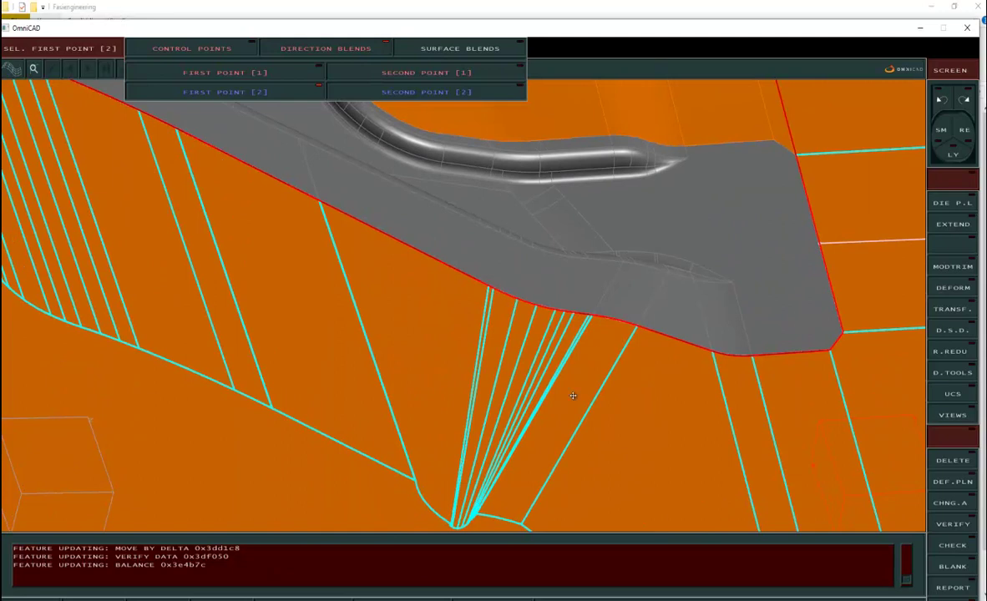
{"action": "middle_click_drag", "start_coordinate": [583, 451], "coordinate": [544, 259]}
{"action": "left_click", "coordinate": [462, 50]}
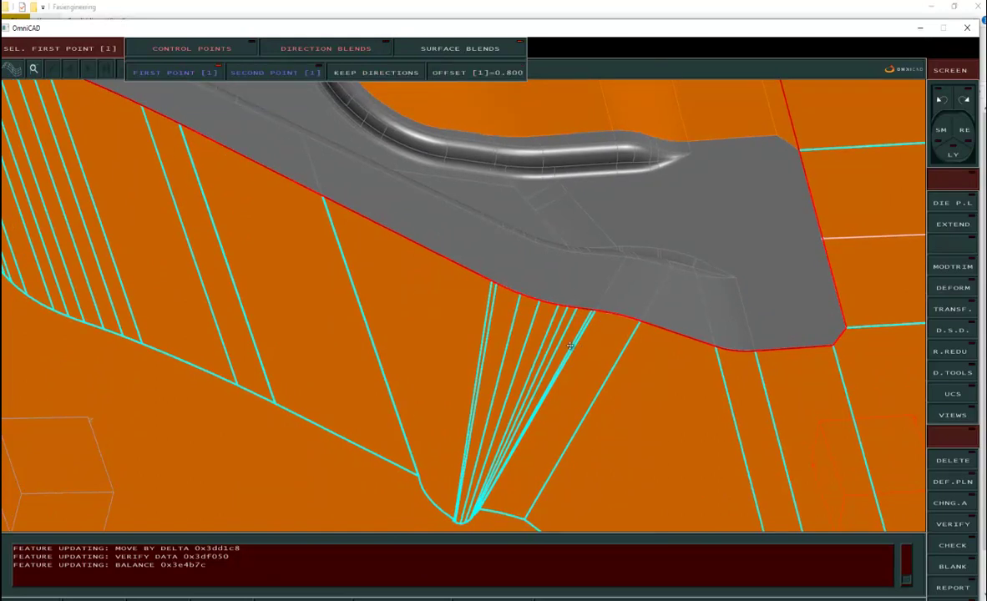
{"action": "left_click", "coordinate": [602, 326]}
{"action": "left_click", "coordinate": [293, 212]}
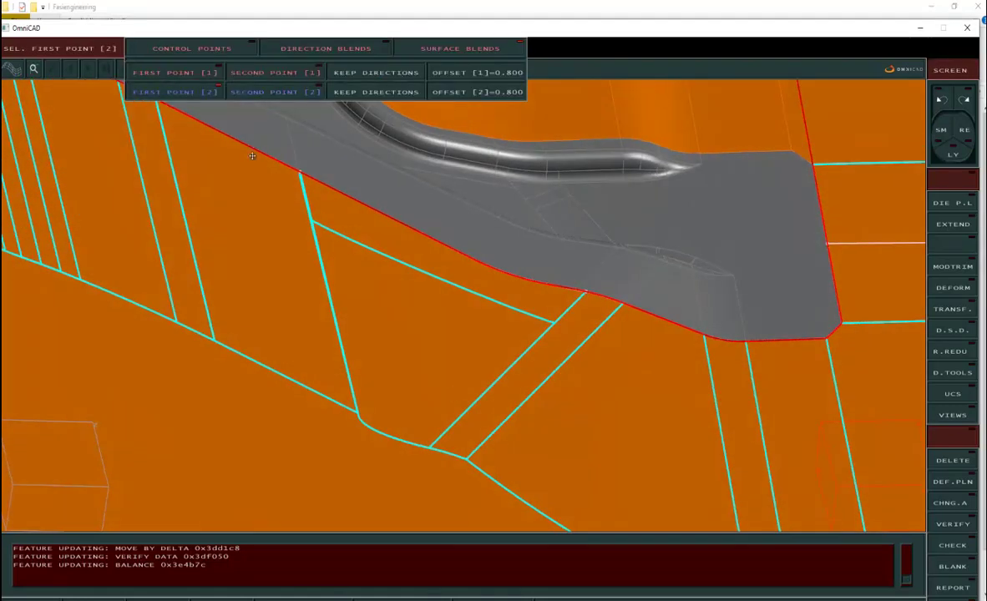
Step: Add a second direction blend across the small edge notch beside the oval opening at the narrow end
{"action": "middle_click_drag", "start_coordinate": [485, 420], "coordinate": [487, 300]}
{"action": "left_click", "coordinate": [313, 48]}
{"action": "middle_click_drag", "start_coordinate": [434, 201], "coordinate": [429, 190]}
{"action": "middle_click_drag", "start_coordinate": [522, 251], "coordinate": [495, 279]}
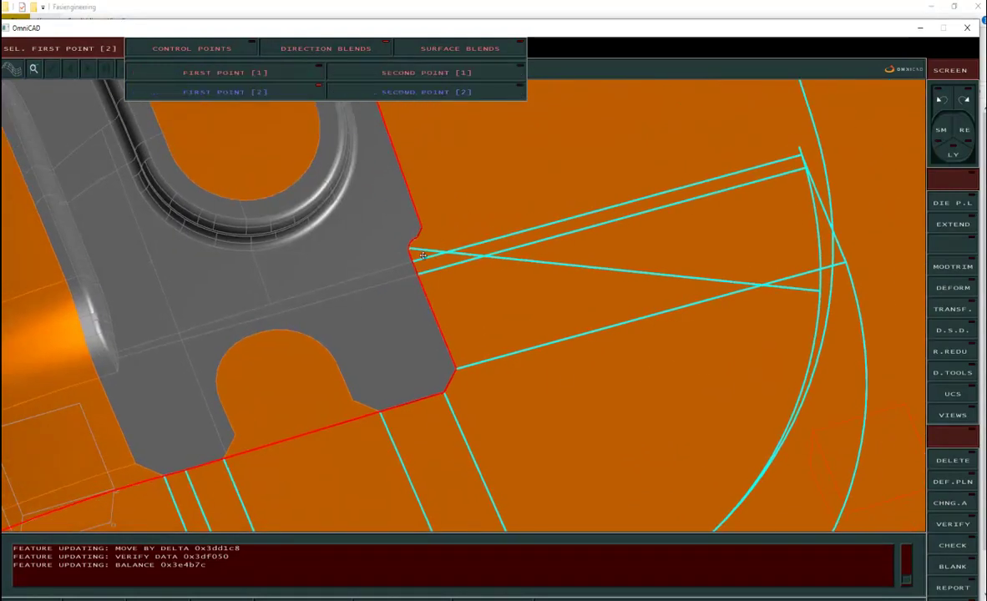
{"action": "scroll", "coordinate": [443, 259], "scroll_direction": "up", "scroll_amount": 4}
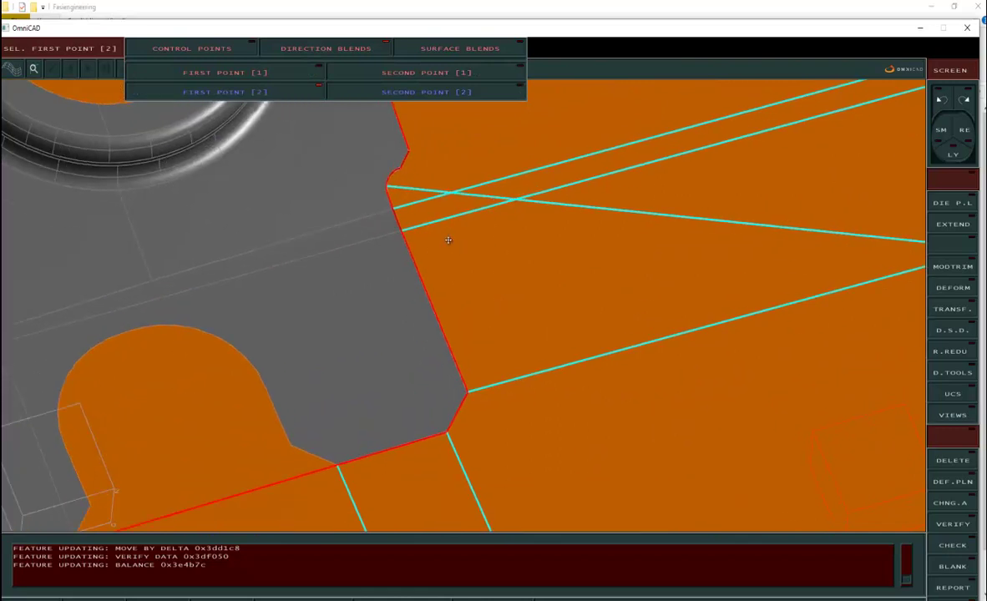
{"action": "middle_click_drag", "start_coordinate": [466, 274], "coordinate": [494, 321]}
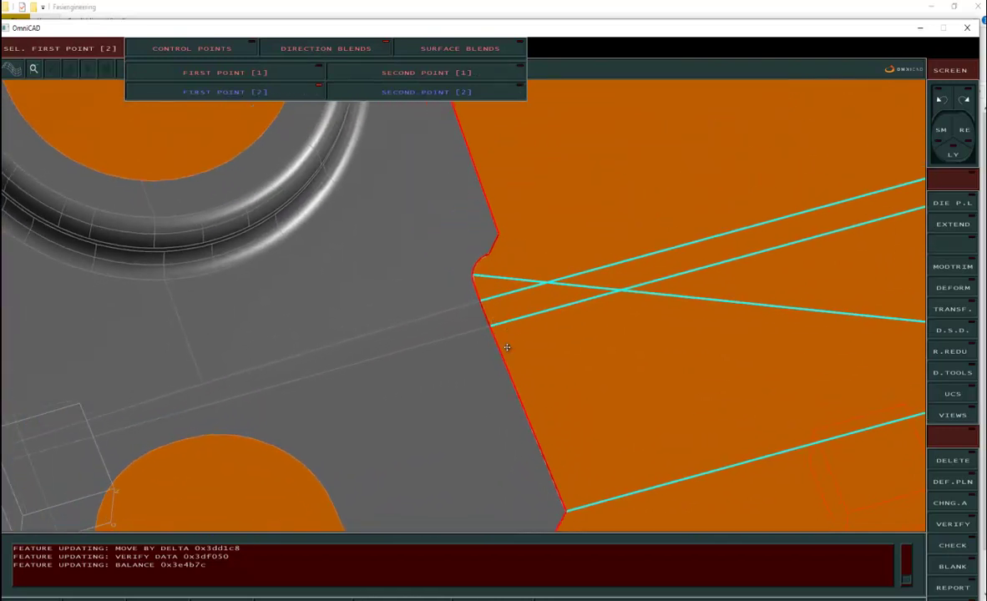
{"action": "left_click", "coordinate": [515, 390]}
{"action": "scroll", "coordinate": [646, 368], "scroll_direction": "down", "scroll_amount": 5}
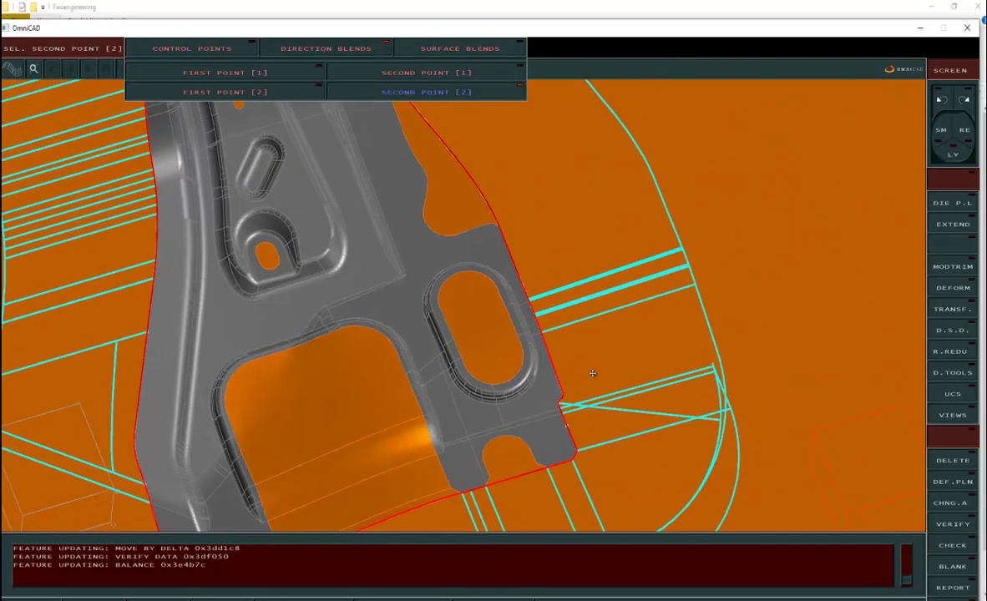
{"action": "left_click", "coordinate": [541, 343]}
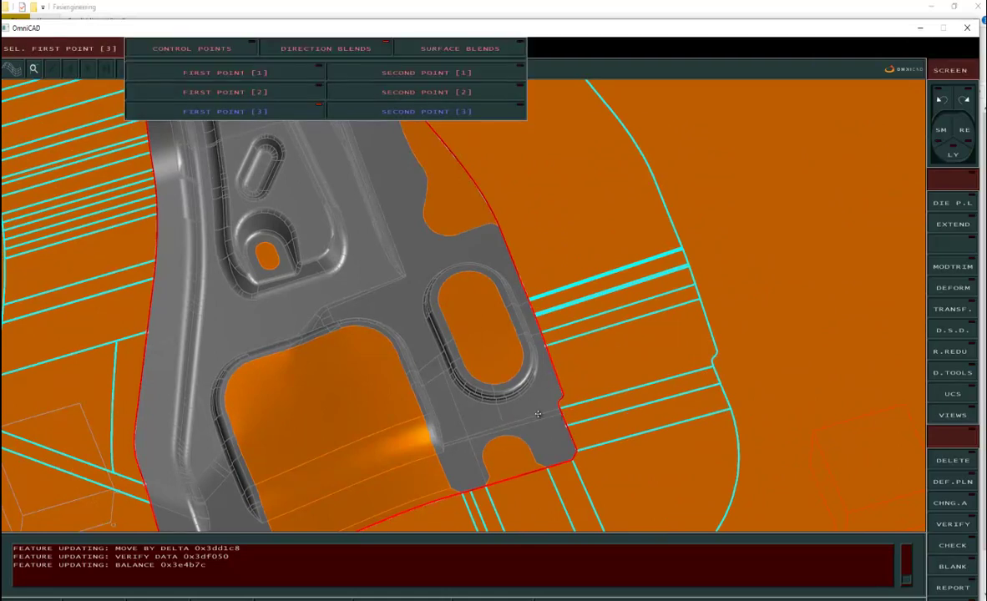
Step: Add a surface blend over the S-shaped edge stretch near the wide end's pointed corner, beyond the elongated triangular opening
{"action": "middle_click_drag", "start_coordinate": [530, 419], "coordinate": [515, 376]}
{"action": "scroll", "coordinate": [511, 334], "scroll_direction": "down", "scroll_amount": 3}
{"action": "middle_click_drag", "start_coordinate": [489, 213], "coordinate": [508, 335]}
{"action": "scroll", "coordinate": [510, 336], "scroll_direction": "up", "scroll_amount": 4}
{"action": "middle_click_drag", "start_coordinate": [802, 242], "coordinate": [128, 370]}
{"action": "middle_click_drag", "start_coordinate": [630, 318], "coordinate": [443, 265]}
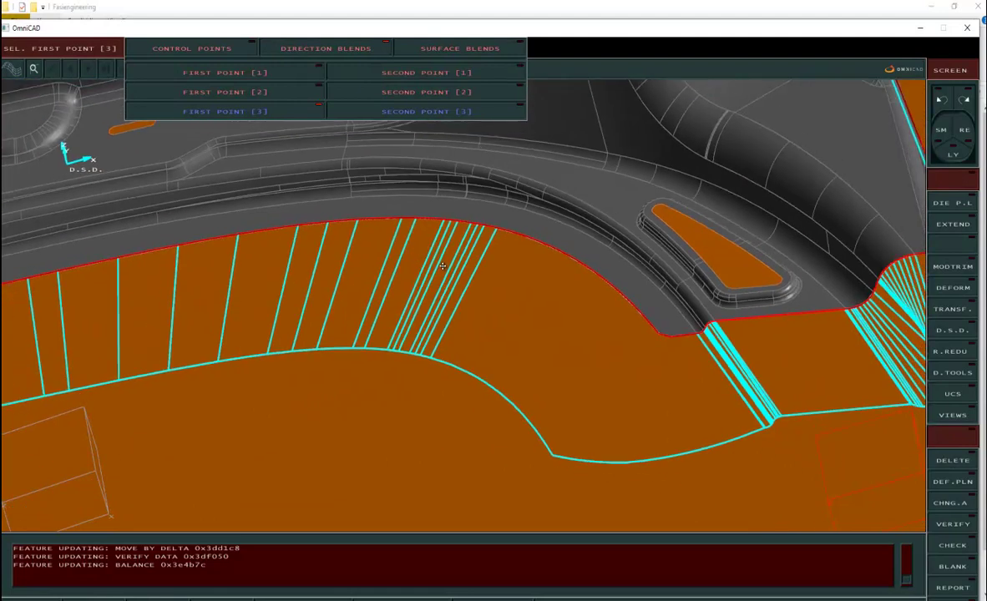
{"action": "scroll", "coordinate": [443, 266], "scroll_direction": "down", "scroll_amount": 3}
{"action": "middle_click_drag", "start_coordinate": [721, 345], "coordinate": [650, 340]}
{"action": "scroll", "coordinate": [651, 341], "scroll_direction": "up", "scroll_amount": 3}
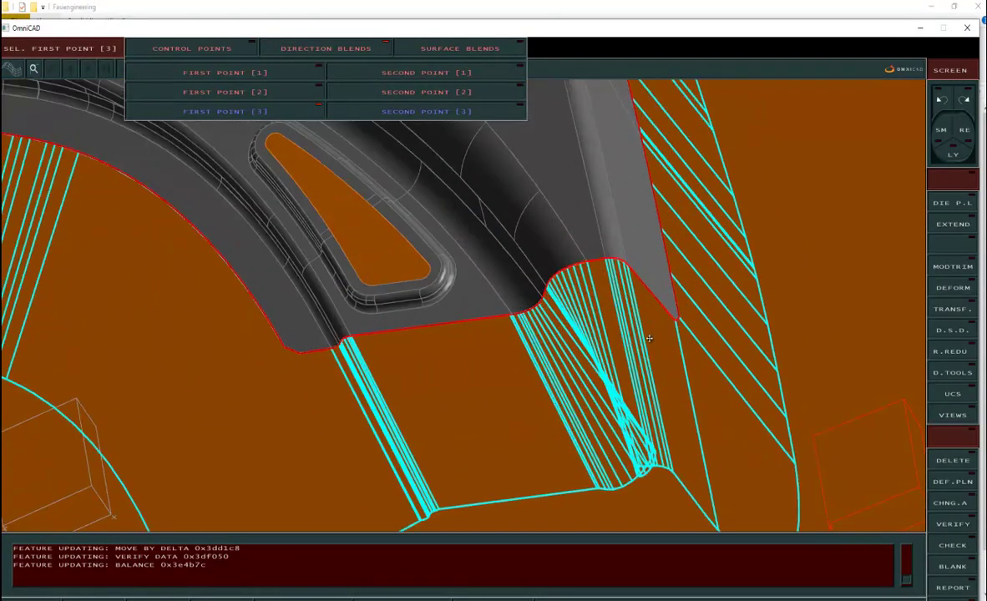
{"action": "left_click", "coordinate": [465, 51]}
{"action": "middle_click_drag", "start_coordinate": [508, 312], "coordinate": [552, 280]}
{"action": "left_click", "coordinate": [528, 301]}
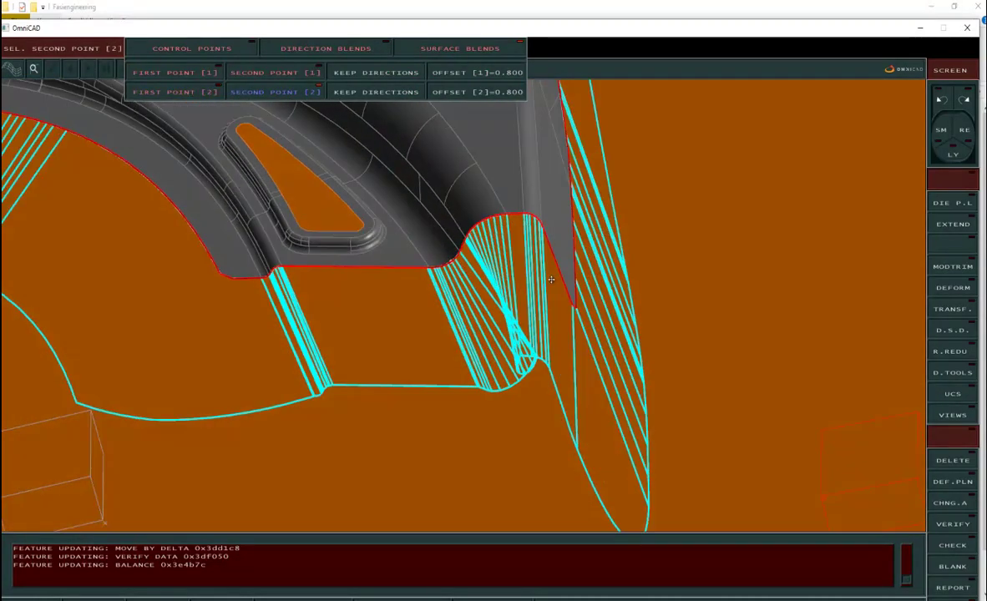
{"action": "left_click", "coordinate": [528, 220]}
{"action": "middle_click_drag", "start_coordinate": [480, 247], "coordinate": [507, 303]}
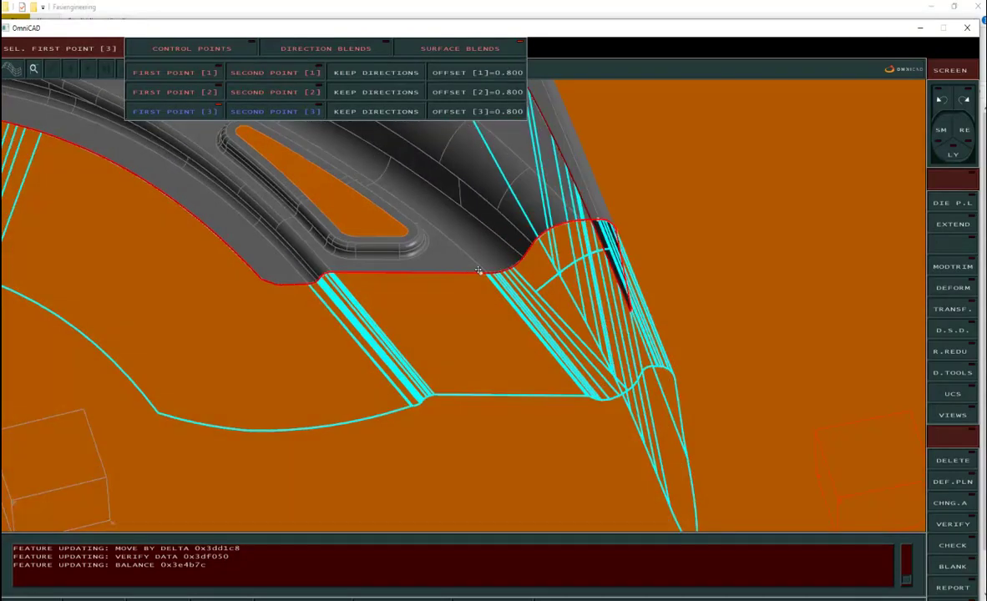
Step: Add a third surface blend along the long edge near the wide end's other corner and finish the extension
{"action": "middle_click_drag", "start_coordinate": [515, 336], "coordinate": [465, 310]}
{"action": "scroll", "coordinate": [412, 352], "scroll_direction": "down", "scroll_amount": 5}
{"action": "middle_click_drag", "start_coordinate": [412, 353], "coordinate": [481, 117]}
{"action": "scroll", "coordinate": [570, 259], "scroll_direction": "up", "scroll_amount": 6}
{"action": "scroll", "coordinate": [605, 321], "scroll_direction": "down", "scroll_amount": 4}
{"action": "middle_click_drag", "start_coordinate": [606, 320], "coordinate": [608, 410]}
{"action": "left_click", "coordinate": [598, 403]}
{"action": "left_click", "coordinate": [473, 371]}
{"action": "middle_click_drag", "start_coordinate": [585, 384], "coordinate": [616, 395]}
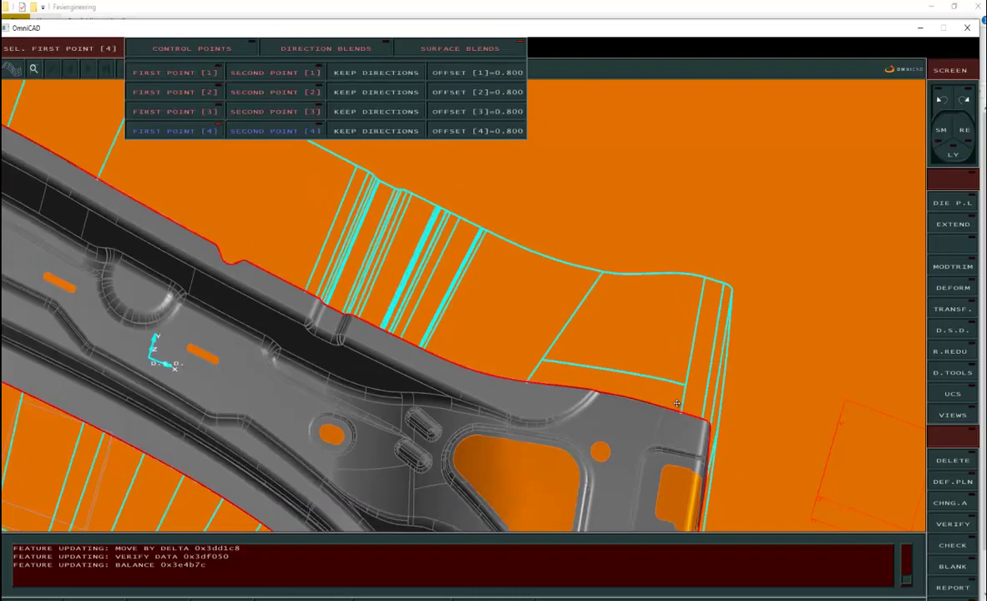
{"action": "scroll", "coordinate": [659, 418], "scroll_direction": "down", "scroll_amount": 3}
{"action": "middle_click_drag", "start_coordinate": [648, 403], "coordinate": [590, 308]}
{"action": "scroll", "coordinate": [573, 397], "scroll_direction": "down", "scroll_amount": 3}
{"action": "key", "text": "Escape"}
{"action": "key", "text": "Escape"}
Step: Examine the extension surfaces at the wide end and around the whole part, finishing in a straight top view
{"action": "scroll", "coordinate": [605, 297], "scroll_direction": "up", "scroll_amount": 5}
{"action": "scroll", "coordinate": [606, 293], "scroll_direction": "down", "scroll_amount": 2}
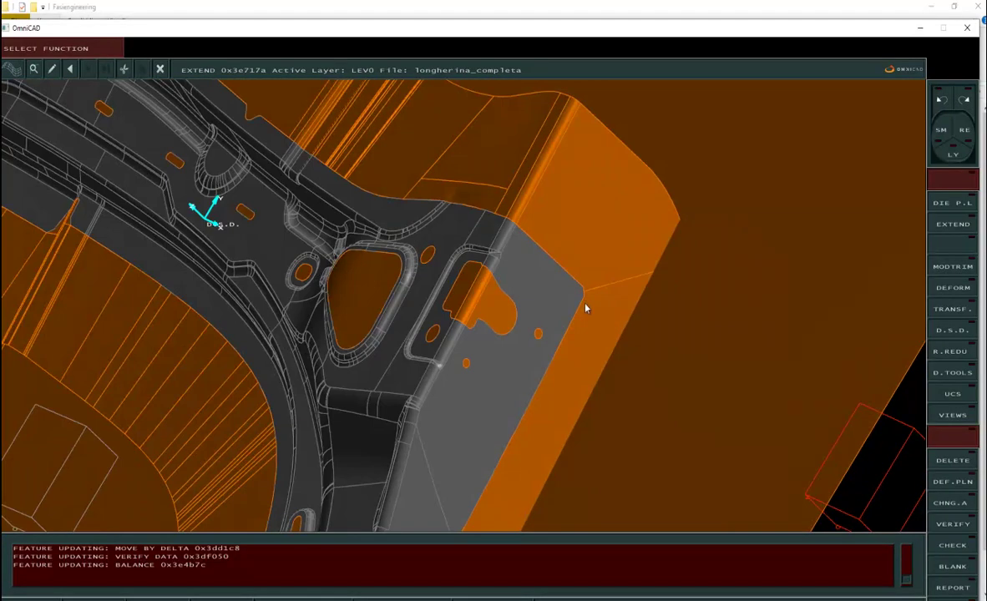
{"action": "scroll", "coordinate": [609, 217], "scroll_direction": "down", "scroll_amount": 5}
{"action": "scroll", "coordinate": [539, 306], "scroll_direction": "up", "scroll_amount": 4}
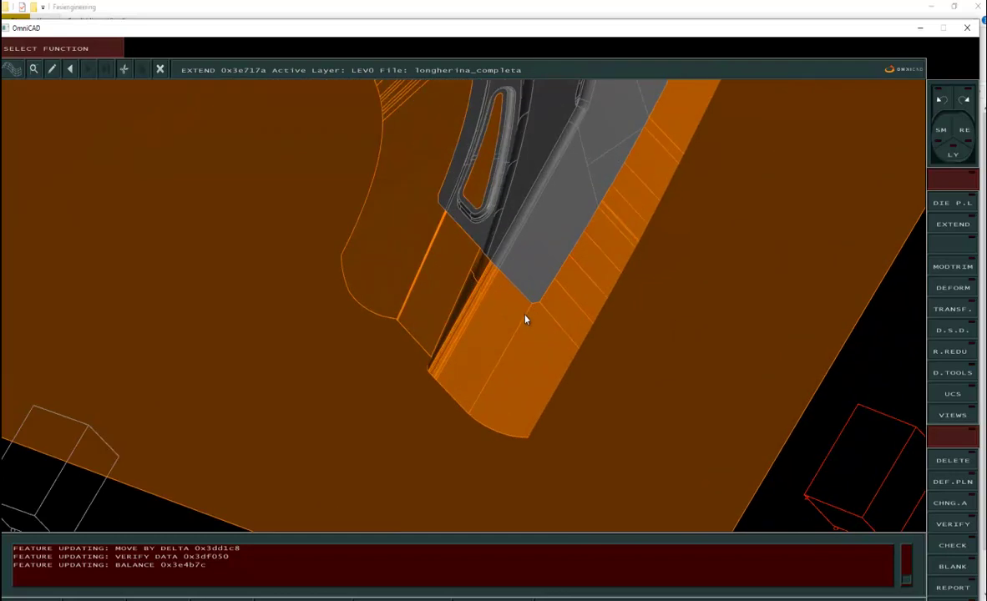
{"action": "middle_click_drag", "start_coordinate": [549, 327], "coordinate": [519, 325]}
{"action": "scroll", "coordinate": [539, 313], "scroll_direction": "down", "scroll_amount": 5}
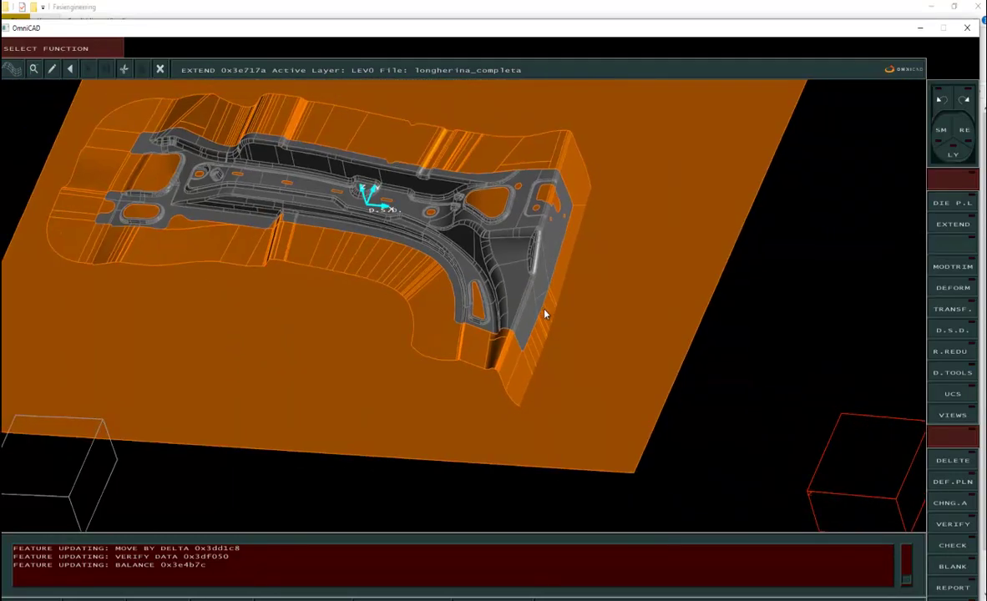
{"action": "scroll", "coordinate": [541, 371], "scroll_direction": "up", "scroll_amount": 2}
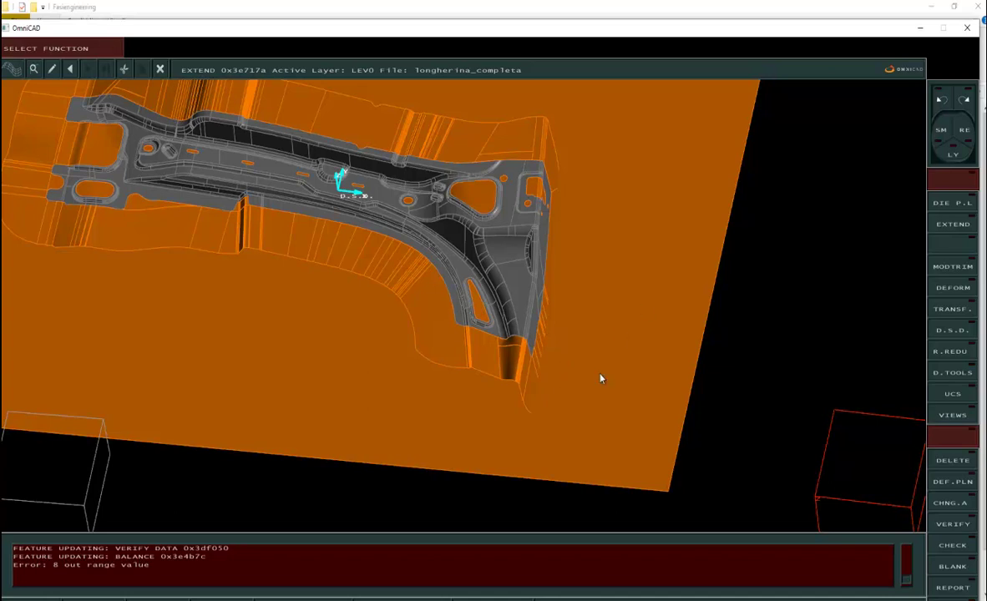
{"action": "middle_click_drag", "start_coordinate": [607, 528], "coordinate": [612, 394]}
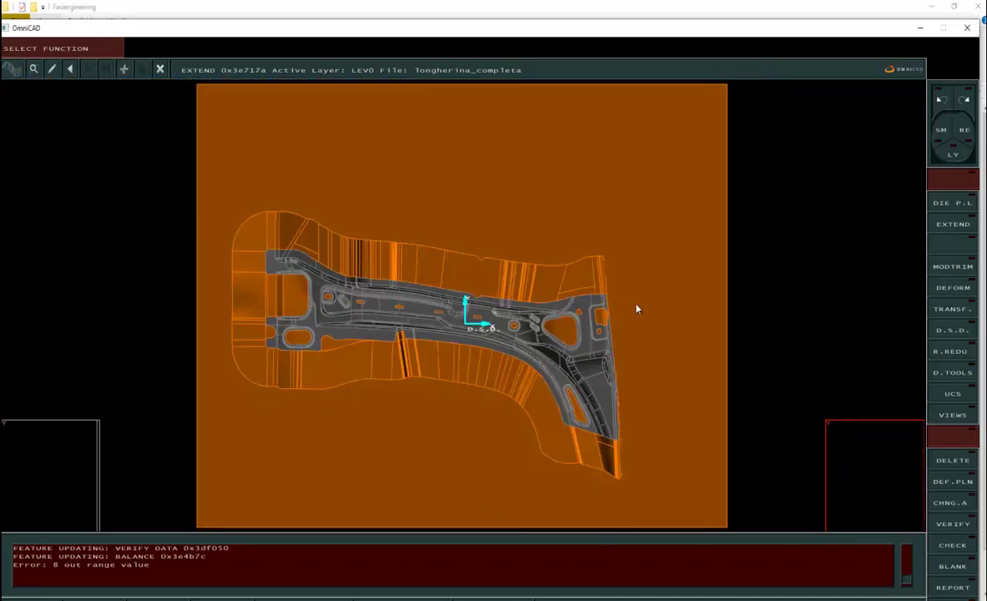
Step: Start defining an addendum region with its first point at the wide end's upper corner, setting the start direction along the end edge
{"action": "left_click", "coordinate": [953, 331]}
{"action": "left_click", "coordinate": [806, 259]}
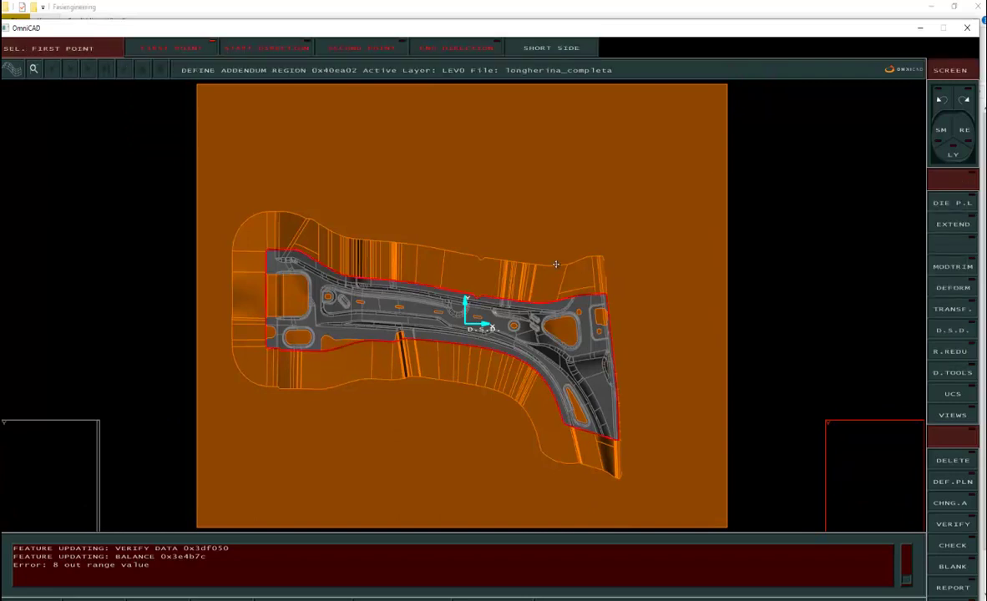
{"action": "scroll", "coordinate": [584, 288], "scroll_direction": "up", "scroll_amount": 6}
{"action": "left_click", "coordinate": [539, 326]}
{"action": "scroll", "coordinate": [539, 326], "scroll_direction": "down", "scroll_amount": 3}
{"action": "left_click", "coordinate": [519, 173]}
Step: Place the region's second point at the wide end's lower corner, set the end direction straight outward, and accept the region
{"action": "scroll", "coordinate": [533, 229], "scroll_direction": "down", "scroll_amount": 3}
{"action": "scroll", "coordinate": [573, 497], "scroll_direction": "up", "scroll_amount": 3}
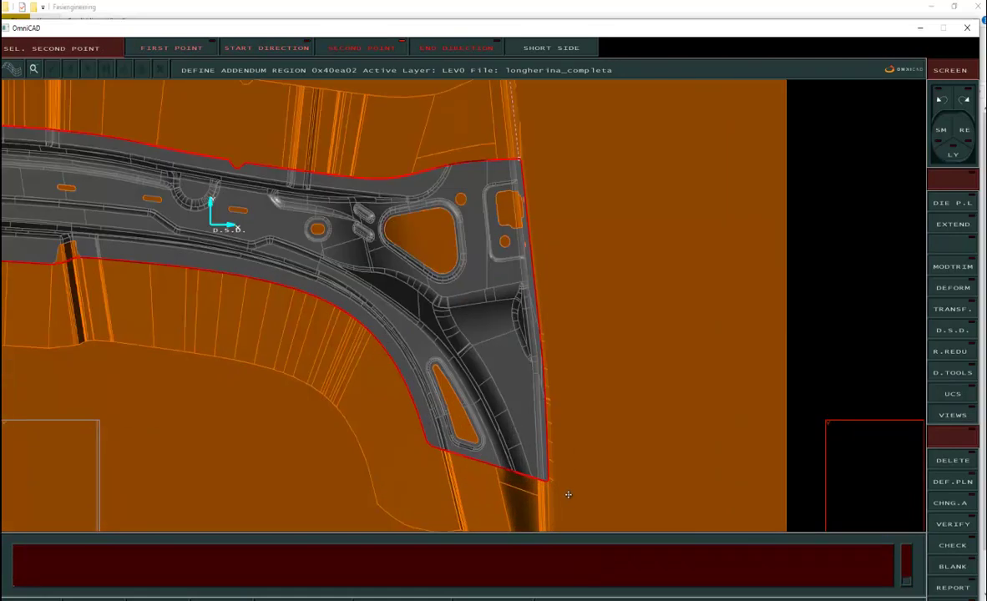
{"action": "scroll", "coordinate": [551, 501], "scroll_direction": "up", "scroll_amount": 3}
{"action": "left_click", "coordinate": [537, 446]}
{"action": "middle_click_drag", "start_coordinate": [558, 520], "coordinate": [547, 293]}
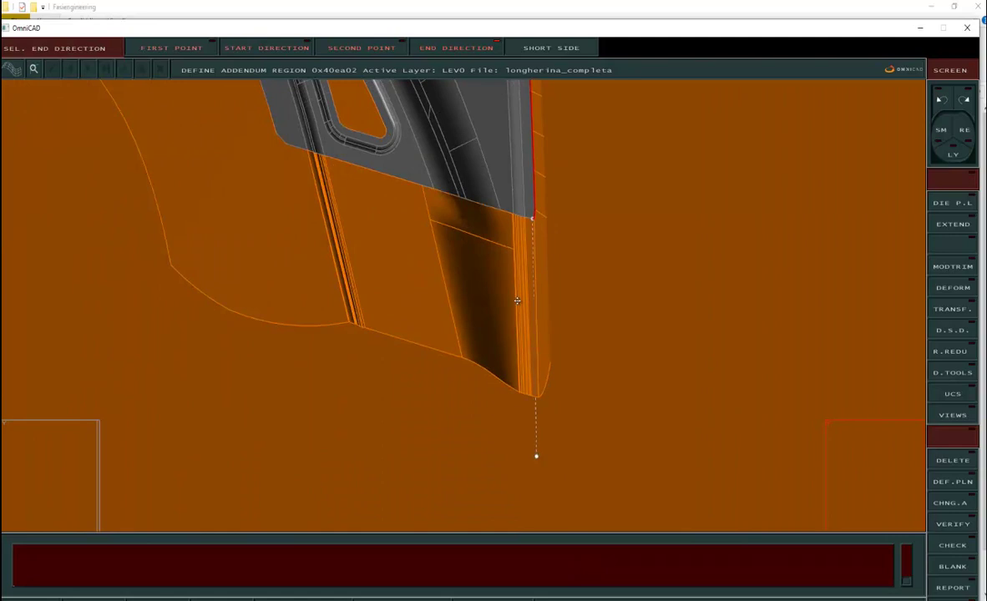
{"action": "scroll", "coordinate": [535, 338], "scroll_direction": "down", "scroll_amount": 2}
{"action": "middle_click_drag", "start_coordinate": [503, 219], "coordinate": [505, 304]}
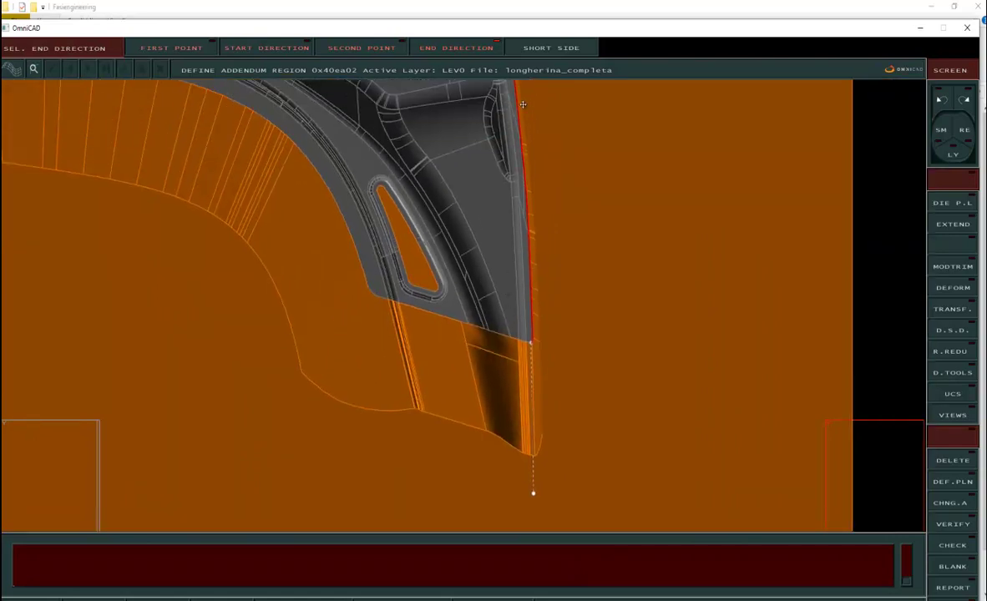
{"action": "scroll", "coordinate": [528, 250], "scroll_direction": "down", "scroll_amount": 4}
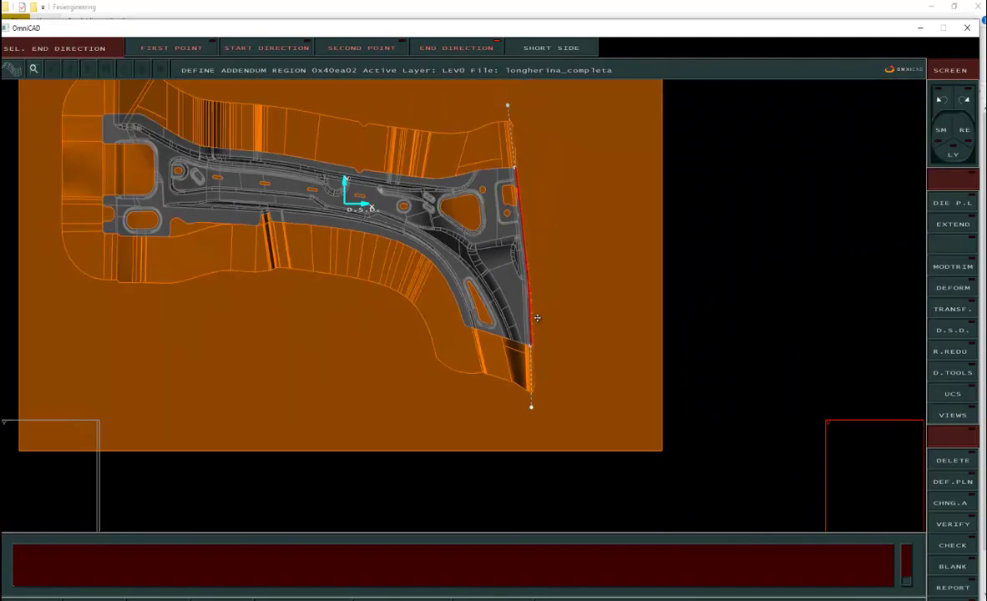
{"action": "scroll", "coordinate": [539, 376], "scroll_direction": "up", "scroll_amount": 1}
{"action": "right_click", "coordinate": [586, 394]}
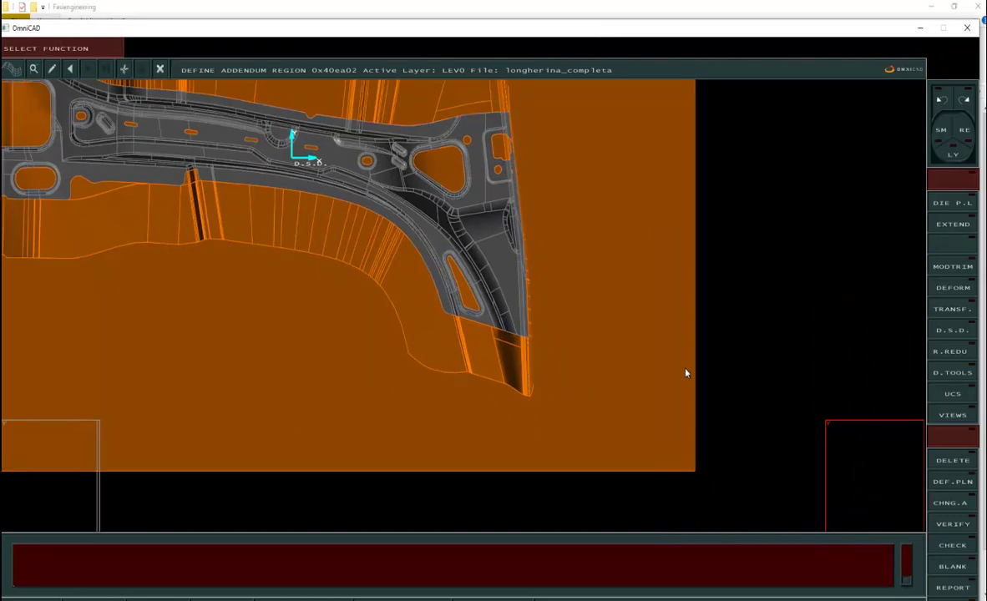
Step: Define two planes on the wide end's edge, one near its lower corner and one nearer the upper, both directed horizontally outward
{"action": "left_click", "coordinate": [952, 330]}
{"action": "left_click", "coordinate": [771, 278]}
{"action": "scroll", "coordinate": [527, 304], "scroll_direction": "up", "scroll_amount": 4}
{"action": "left_click", "coordinate": [533, 277]}
{"action": "scroll", "coordinate": [575, 278], "scroll_direction": "down", "scroll_amount": 3}
{"action": "left_click", "coordinate": [639, 276]}
{"action": "scroll", "coordinate": [622, 398], "scroll_direction": "up", "scroll_amount": 3}
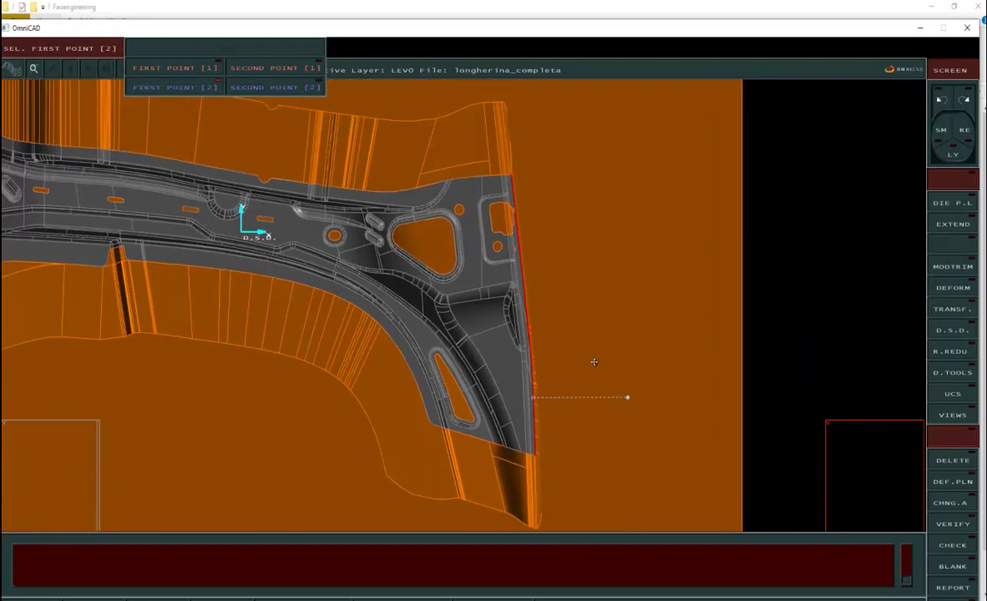
{"action": "left_click", "coordinate": [526, 239]}
{"action": "left_click", "coordinate": [599, 244]}
{"action": "right_click", "coordinate": [609, 312]}
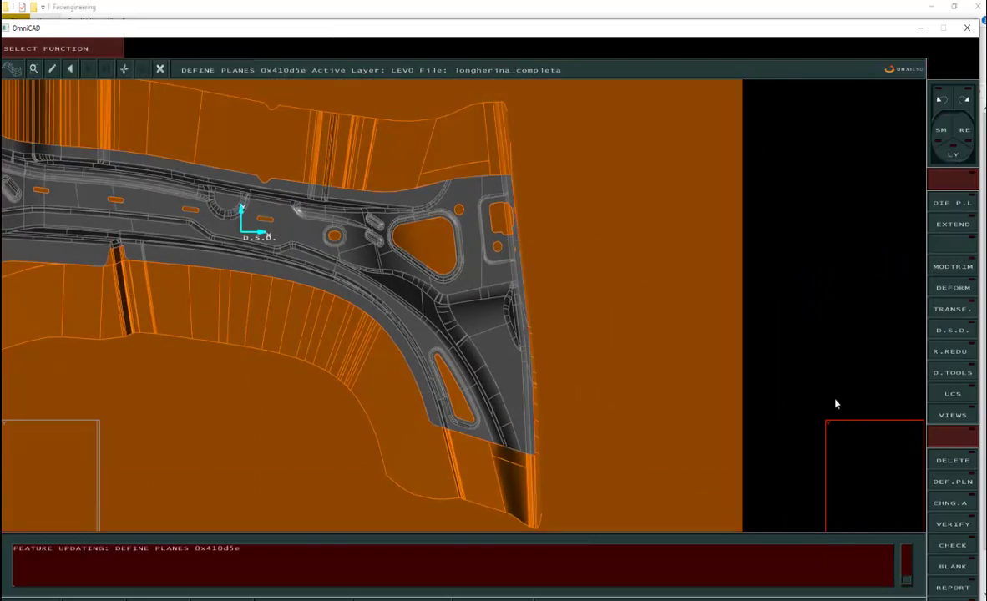
Step: Start an addendum surface at the wide end and offset its profile by about 6.2 at the first plane and 12.6 at the second
{"action": "left_click", "coordinate": [953, 330]}
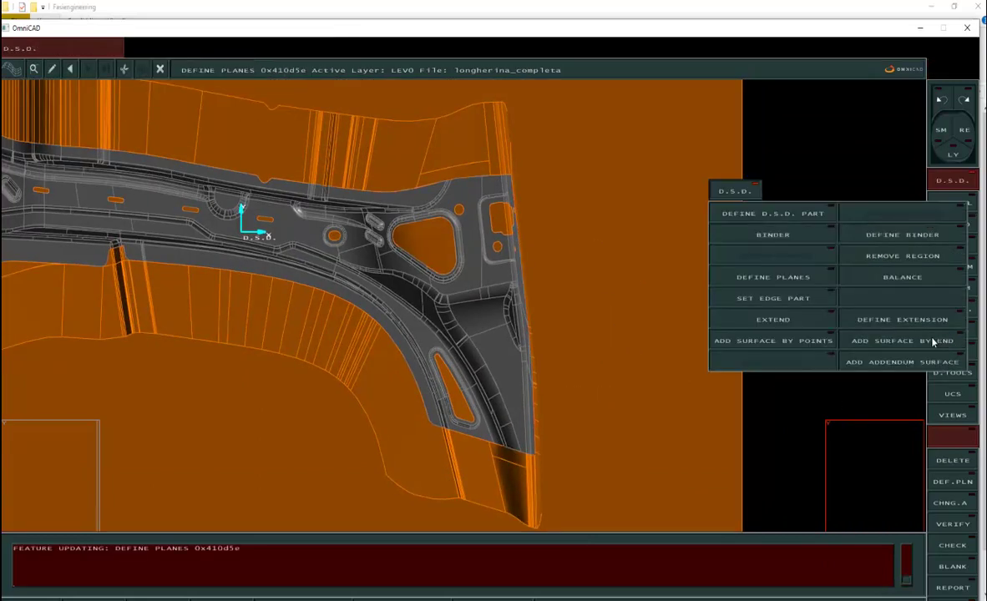
{"action": "left_click", "coordinate": [874, 361]}
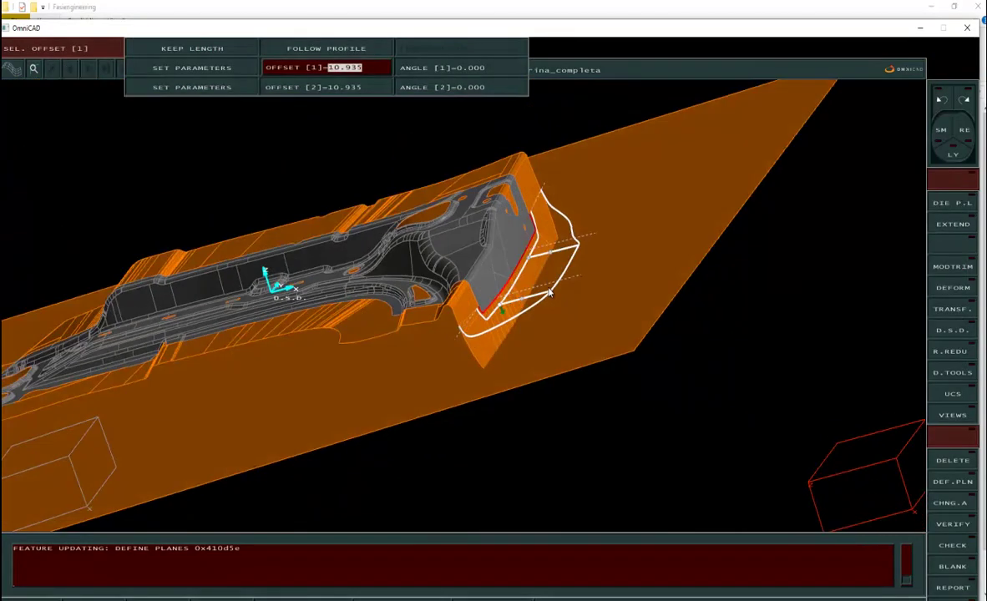
{"action": "middle_click_drag", "start_coordinate": [550, 292], "coordinate": [584, 194]}
{"action": "scroll", "coordinate": [564, 260], "scroll_direction": "up", "scroll_amount": 4}
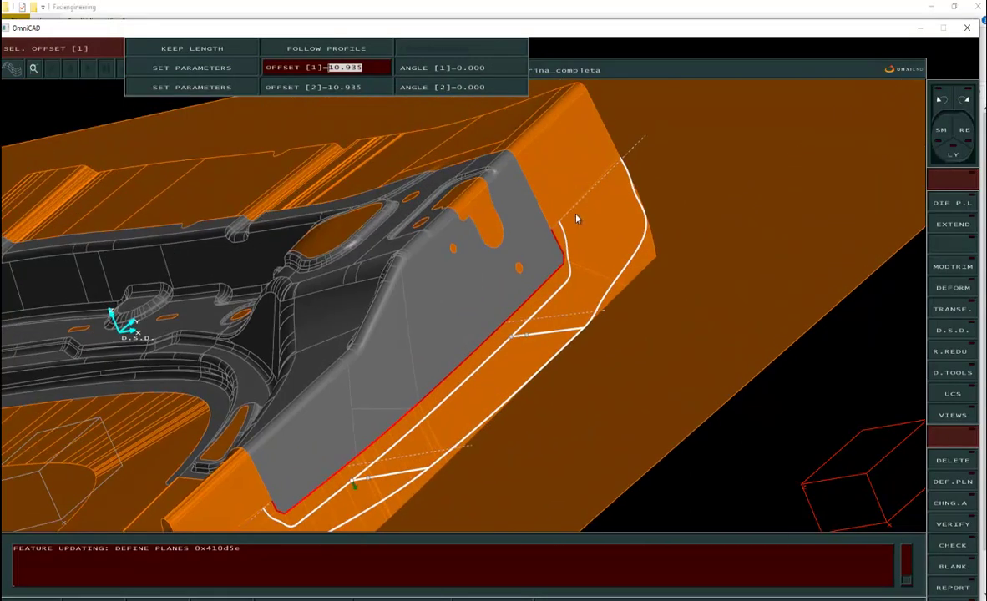
{"action": "scroll", "coordinate": [639, 146], "scroll_direction": "down", "scroll_amount": 5}
{"action": "scroll", "coordinate": [515, 273], "scroll_direction": "up", "scroll_amount": 5}
{"action": "middle_click_drag", "start_coordinate": [469, 289], "coordinate": [565, 269]}
{"action": "scroll", "coordinate": [625, 247], "scroll_direction": "up", "scroll_amount": 5}
{"action": "mouse_move", "coordinate": [564, 268]}
{"action": "left_mouse_down"}
{"action": "mouse_move", "coordinate": [557, 227]}
{"action": "mouse_move", "coordinate": [566, 264]}
{"action": "left_mouse_up"}
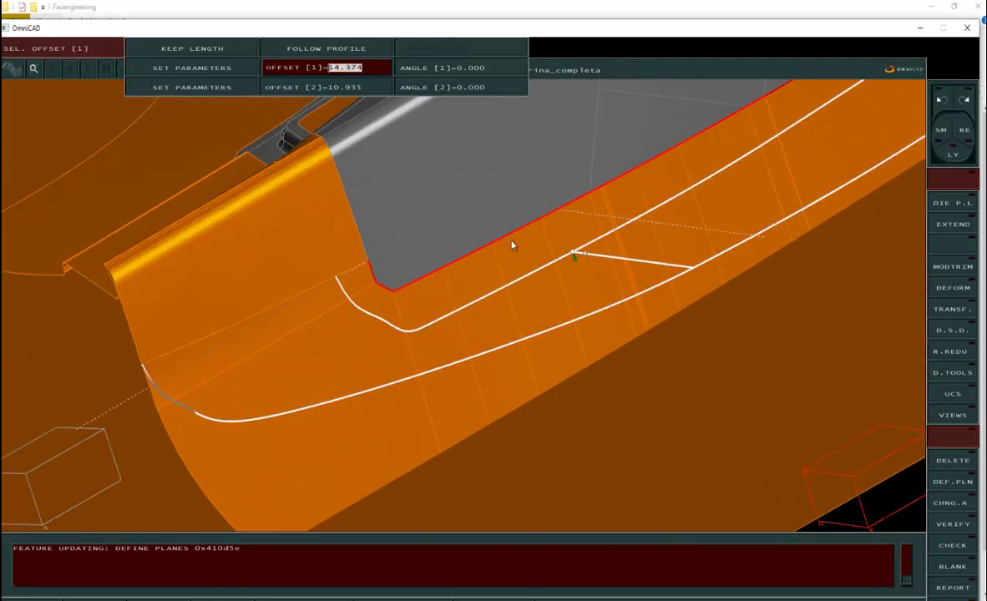
{"action": "scroll", "coordinate": [366, 284], "scroll_direction": "down", "scroll_amount": 4}
{"action": "mouse_move", "coordinate": [627, 179]}
{"action": "left_mouse_down"}
{"action": "mouse_move", "coordinate": [626, 214]}
{"action": "mouse_move", "coordinate": [623, 191]}
{"action": "left_mouse_up"}
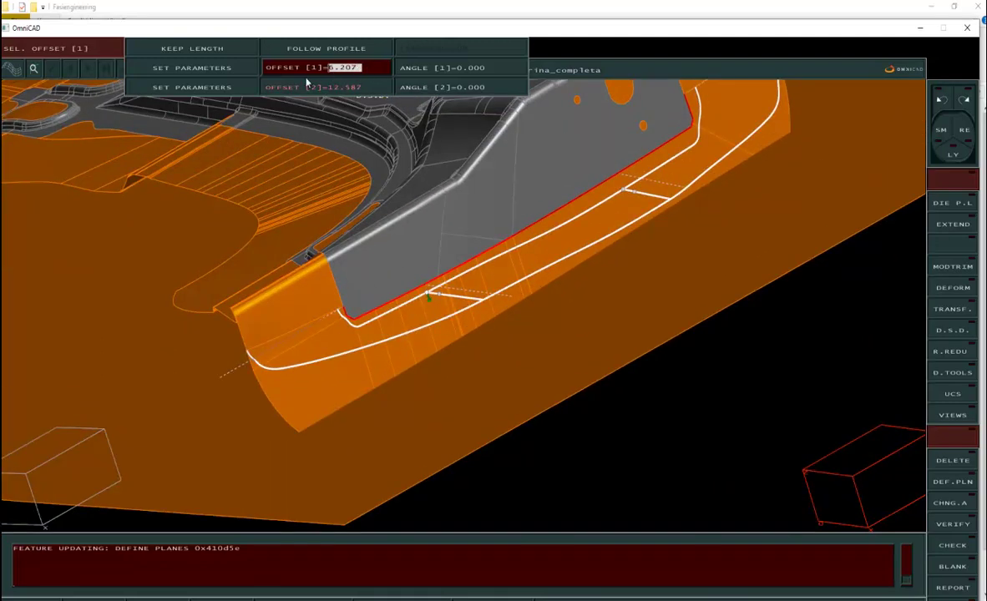
Step: Set the first plane's offset to 15, ignore the second plane's parameters, and accept the addendum surface
{"action": "type", "text": "15"}
{"action": "key", "text": "Return"}
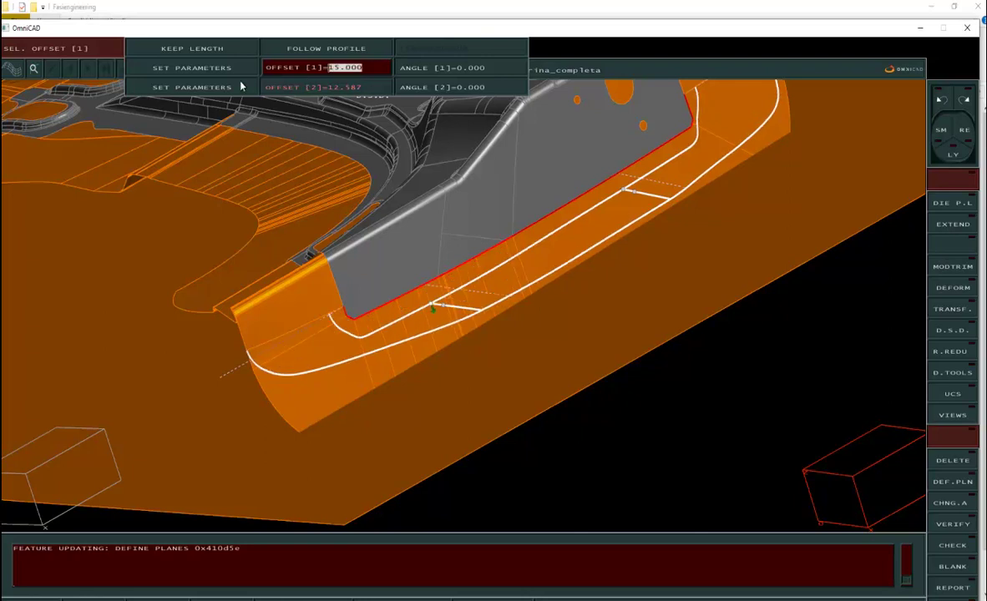
{"action": "left_click", "coordinate": [203, 86]}
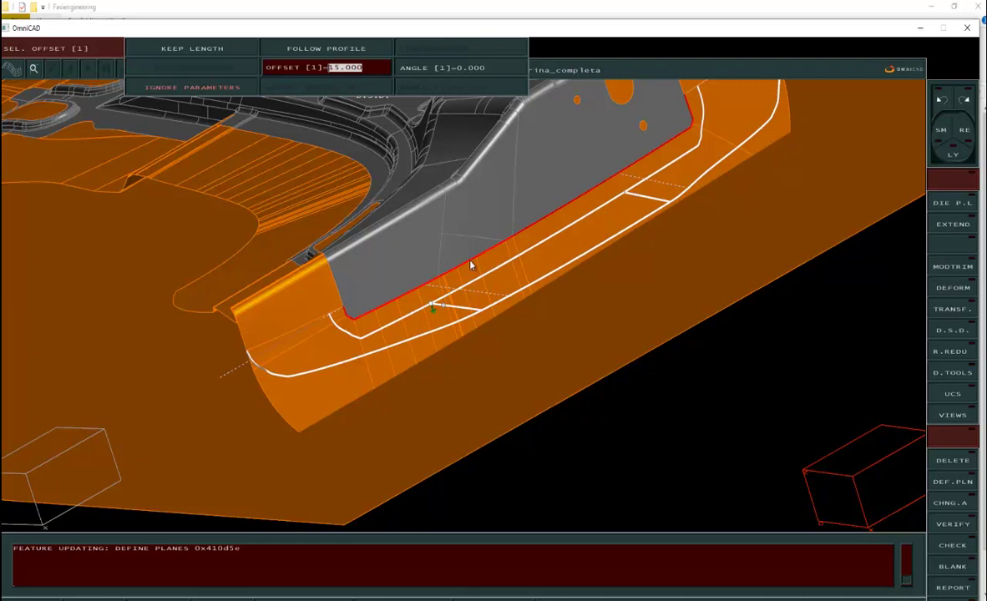
{"action": "scroll", "coordinate": [574, 187], "scroll_direction": "down", "scroll_amount": 2}
{"action": "middle_click_drag", "start_coordinate": [575, 188], "coordinate": [534, 222]}
{"action": "scroll", "coordinate": [574, 186], "scroll_direction": "down", "scroll_amount": 3}
{"action": "middle_click", "coordinate": [314, 344]}
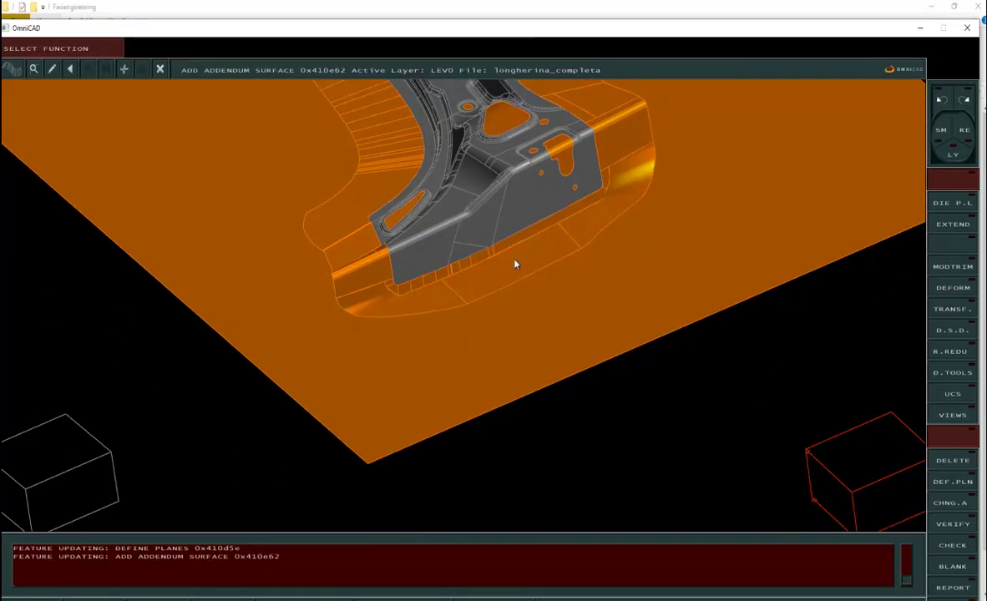
Step: Reshape the addendum's outer curve around the wide end's lower corner between two points on it, with projection turned off
{"action": "middle_click_drag", "start_coordinate": [598, 224], "coordinate": [462, 273]}
{"action": "mouse_move", "coordinate": [380, 266]}
{"action": "middle_mouse_down"}
{"action": "mouse_move", "coordinate": [396, 249]}
{"action": "mouse_move", "coordinate": [384, 254]}
{"action": "middle_mouse_up"}
{"action": "middle_click_drag", "start_coordinate": [466, 243], "coordinate": [458, 280]}
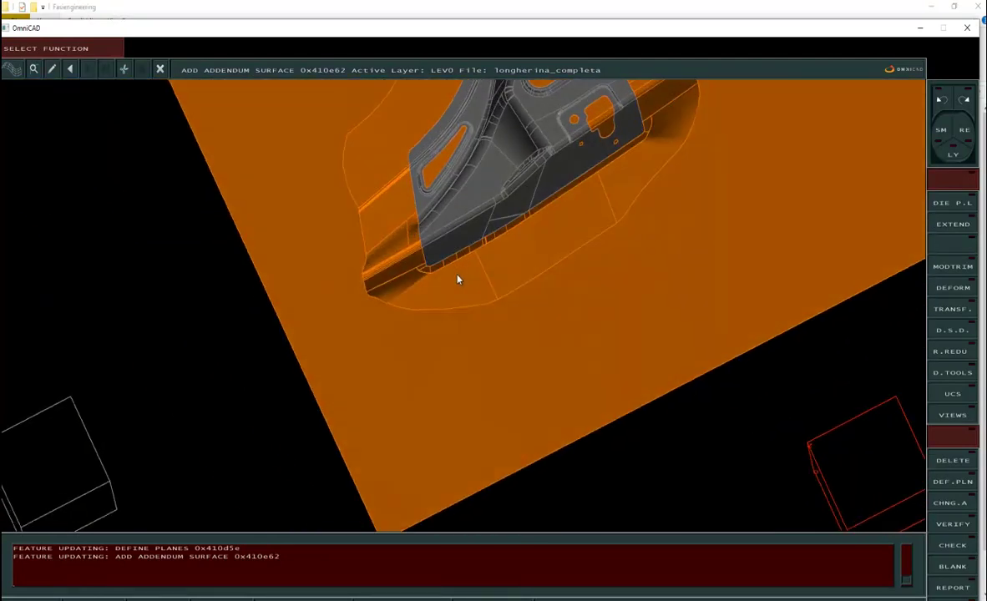
{"action": "left_click", "coordinate": [952, 330]}
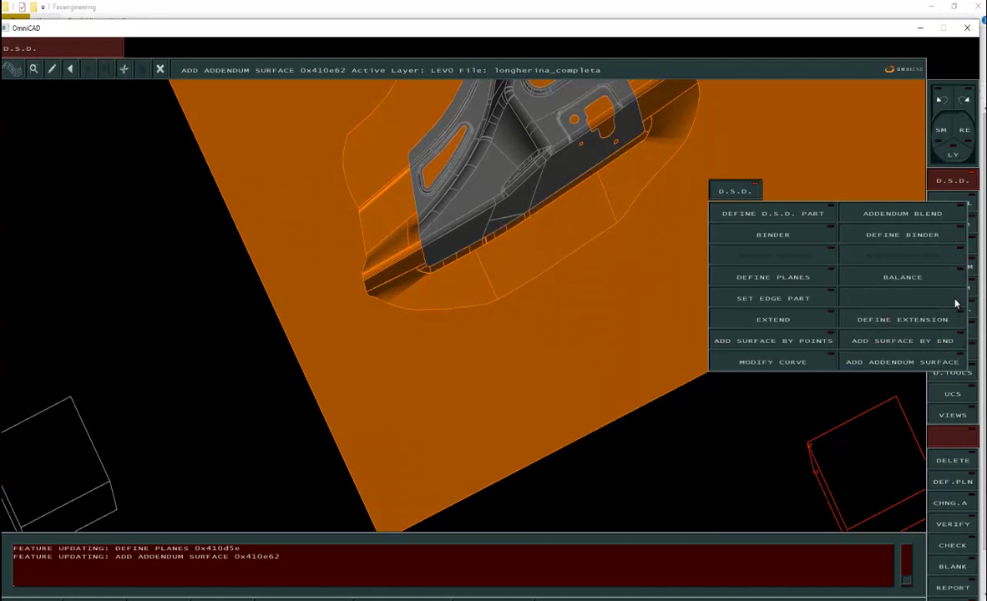
{"action": "left_click", "coordinate": [798, 368]}
{"action": "scroll", "coordinate": [371, 294], "scroll_direction": "up", "scroll_amount": 5}
{"action": "left_click", "coordinate": [334, 261]}
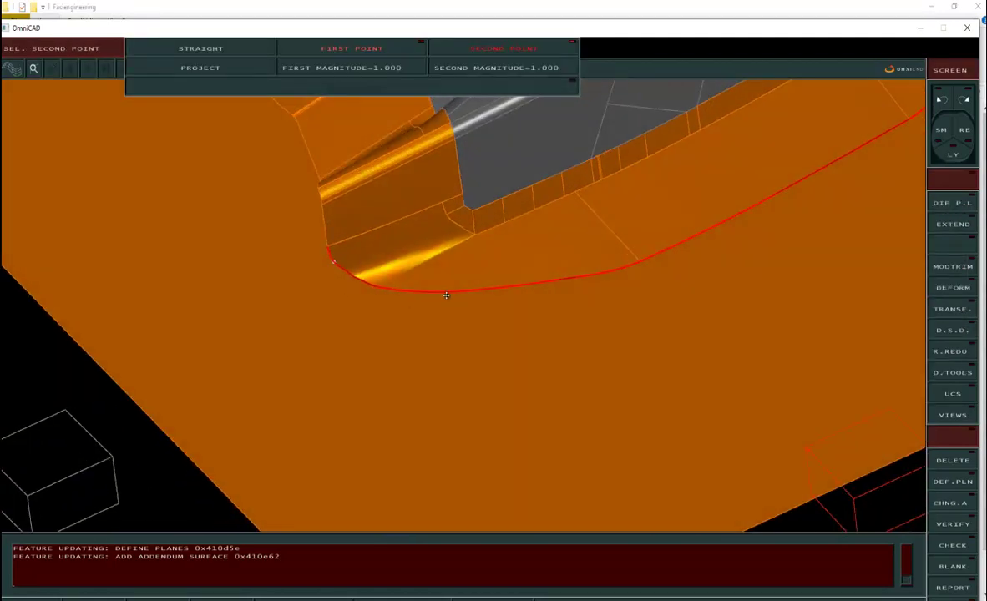
{"action": "left_click", "coordinate": [272, 61]}
{"action": "left_click", "coordinate": [502, 294]}
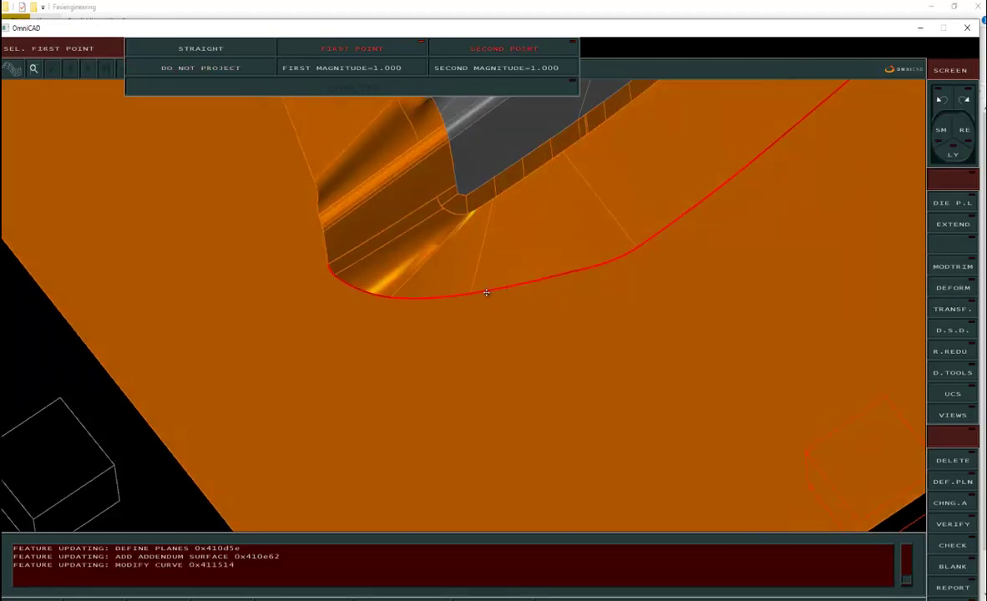
Step: Try to reshape the outer curve from the upper plane line towards the wide end's upper corner, and undo that change
{"action": "scroll", "coordinate": [555, 299], "scroll_direction": "down", "scroll_amount": 5}
{"action": "left_click", "coordinate": [481, 377]}
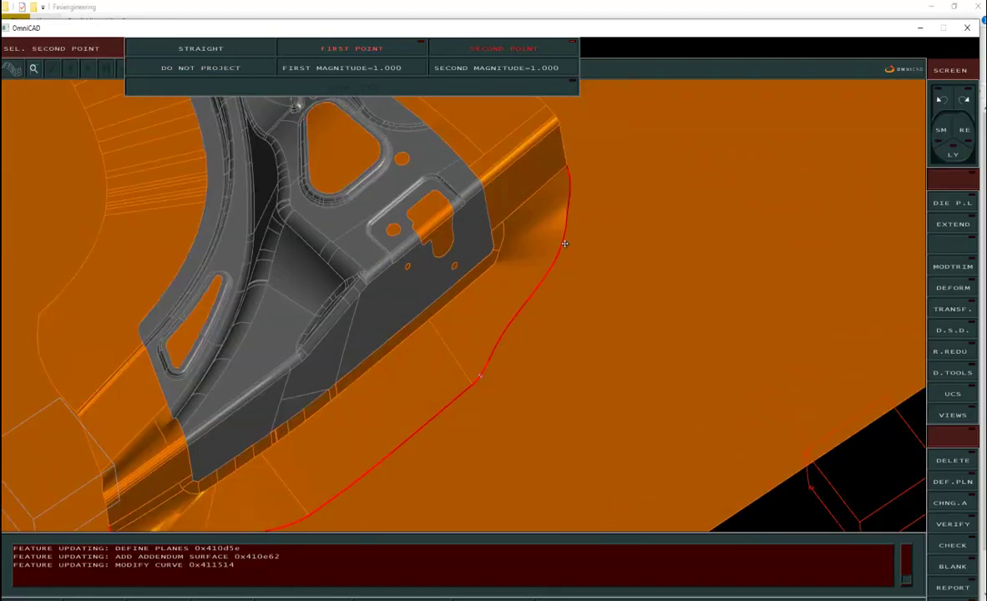
{"action": "left_click", "coordinate": [545, 295]}
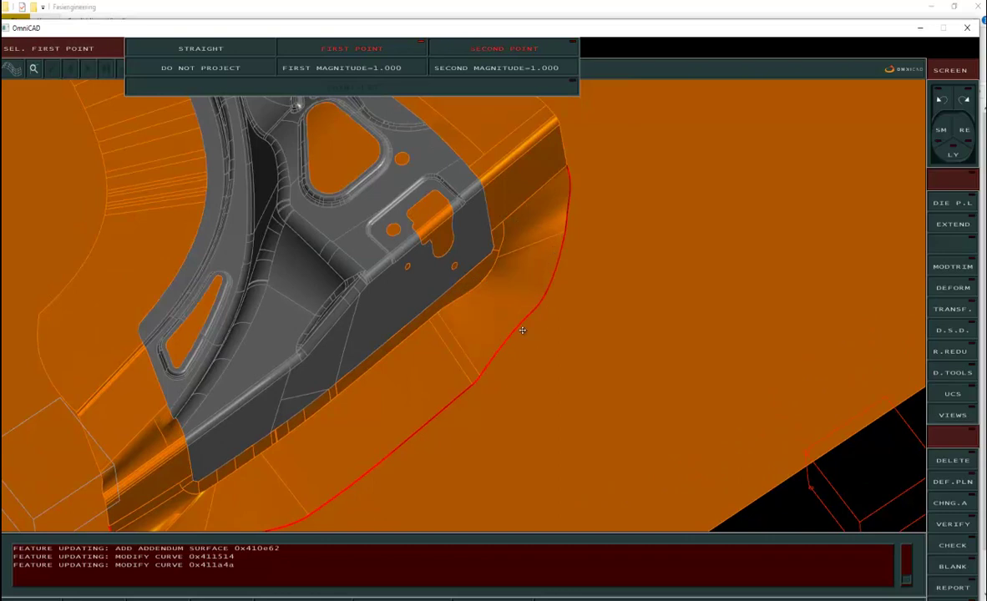
{"action": "middle_click_drag", "start_coordinate": [537, 341], "coordinate": [519, 300]}
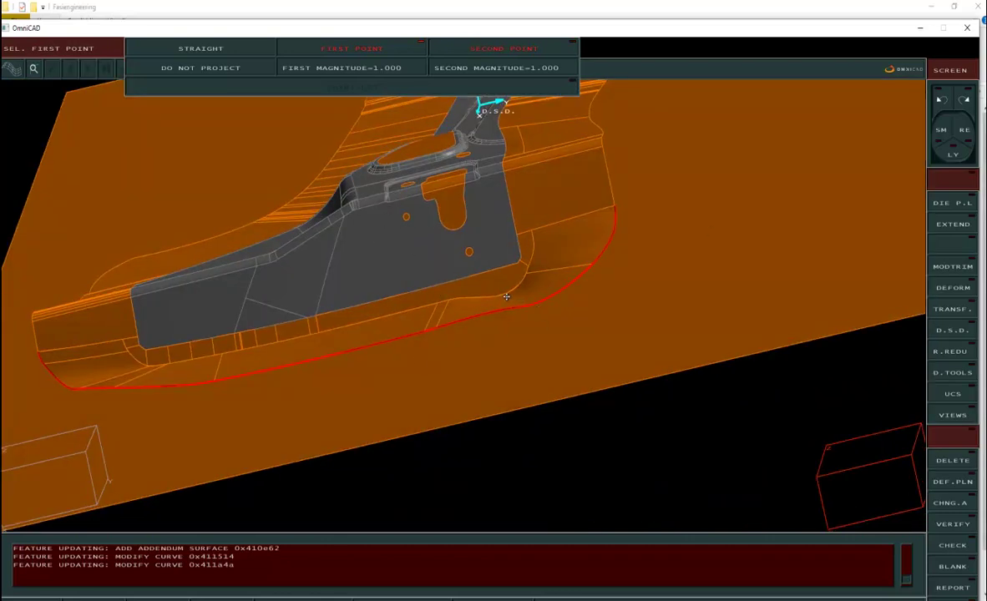
{"action": "left_click", "coordinate": [944, 103]}
Step: Reshape the addendum's outer curve between two points around the wide end's upper corner, and finish curve modification
{"action": "left_click", "coordinate": [544, 287]}
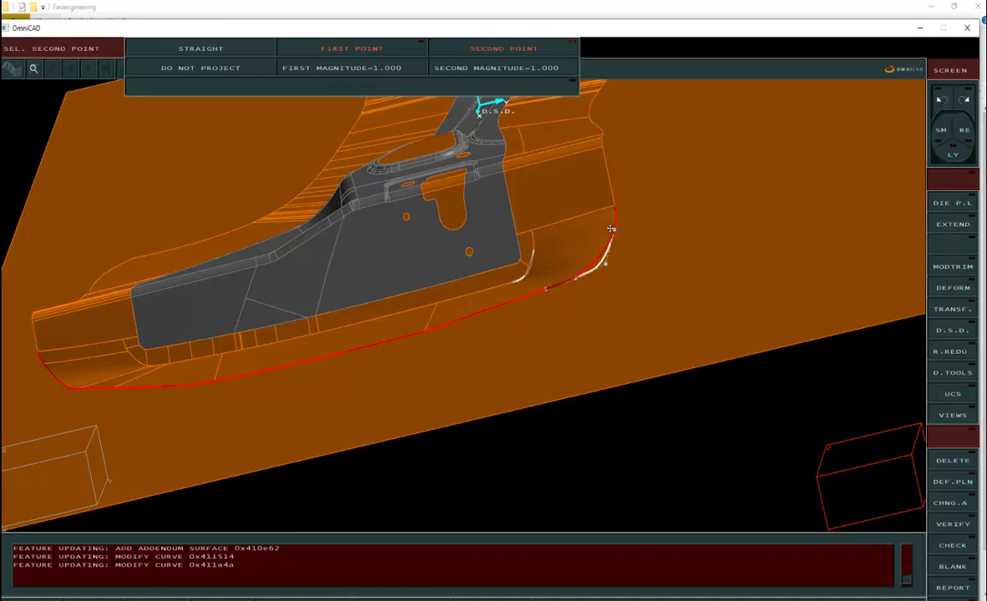
{"action": "left_click", "coordinate": [529, 270]}
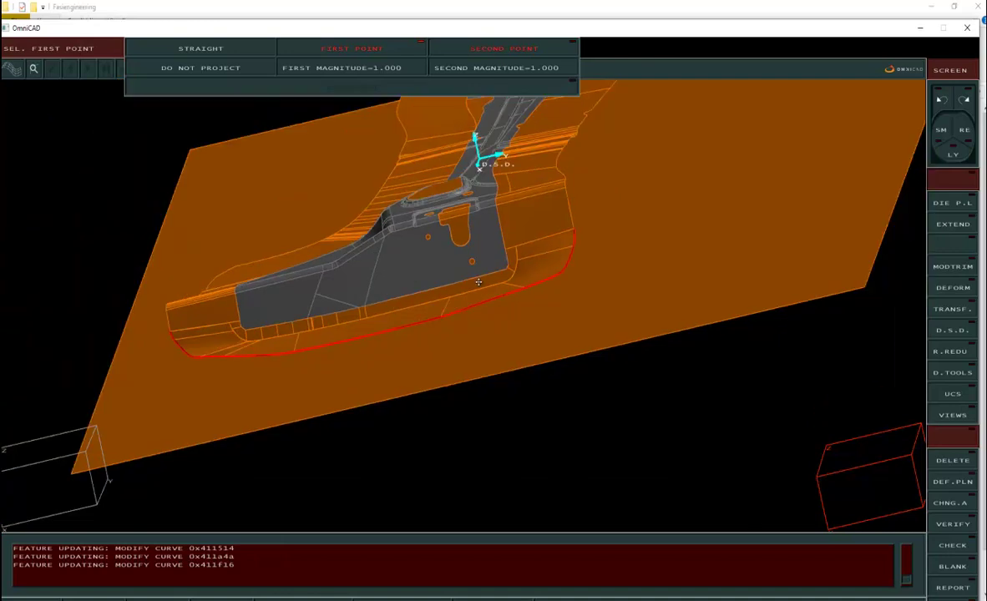
{"action": "right_click", "coordinate": [530, 293]}
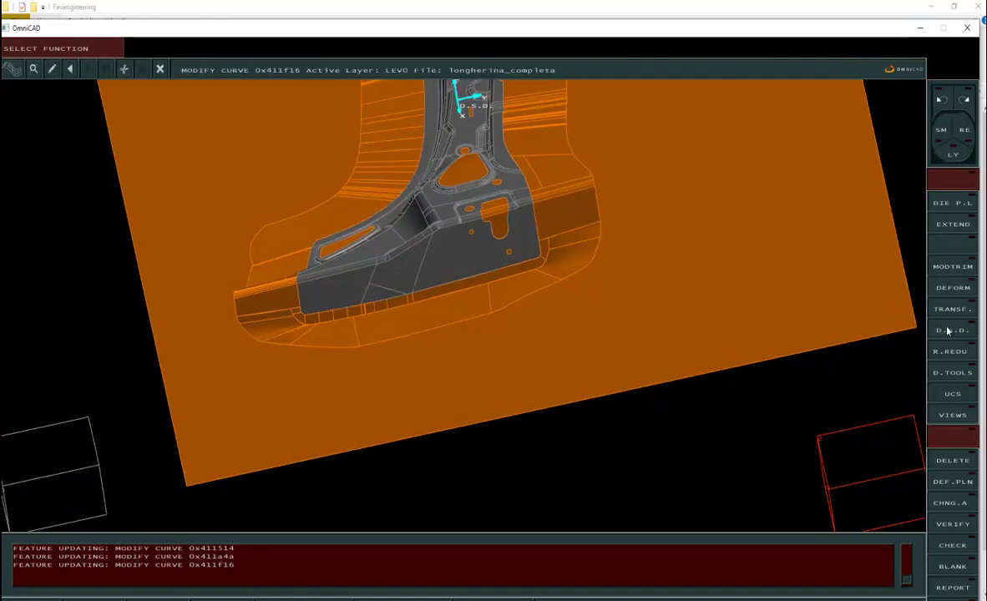
Step: Apply an addendum blend with radius 5 along the inner edge of the wide end's addendum surface
{"action": "left_click", "coordinate": [941, 331]}
{"action": "left_click", "coordinate": [922, 214]}
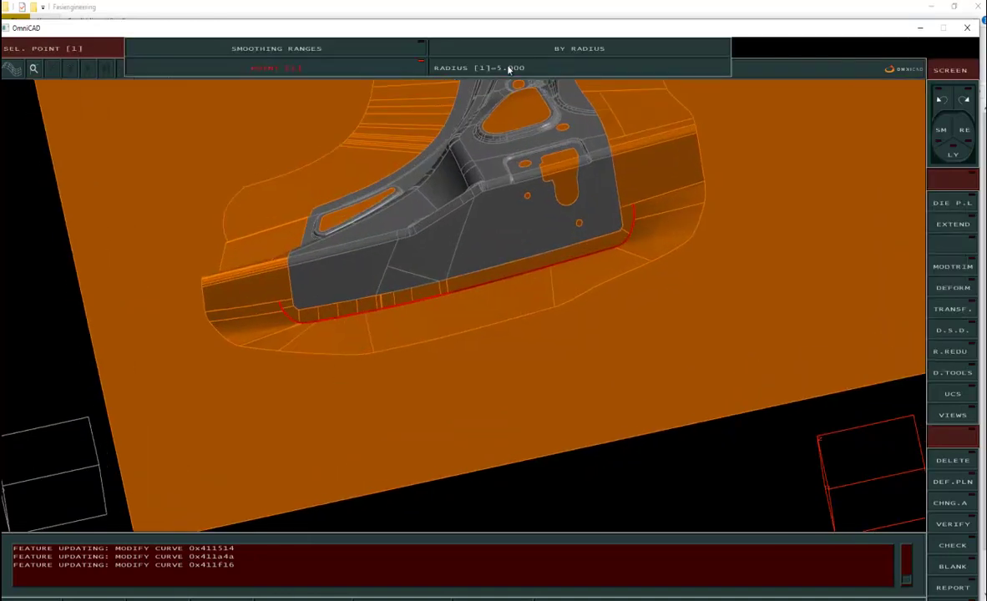
{"action": "left_click", "coordinate": [344, 318]}
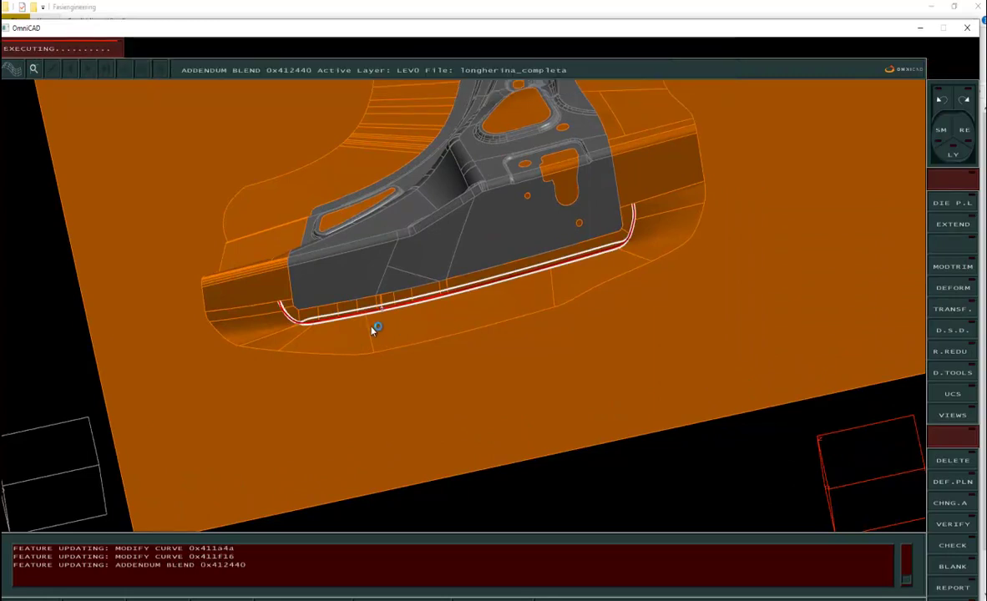
{"action": "middle_click_drag", "start_coordinate": [441, 337], "coordinate": [677, 322]}
{"action": "scroll", "coordinate": [473, 229], "scroll_direction": "up", "scroll_amount": 4}
{"action": "middle_click_drag", "start_coordinate": [473, 230], "coordinate": [472, 229]}
{"action": "scroll", "coordinate": [473, 234], "scroll_direction": "down", "scroll_amount": 6}
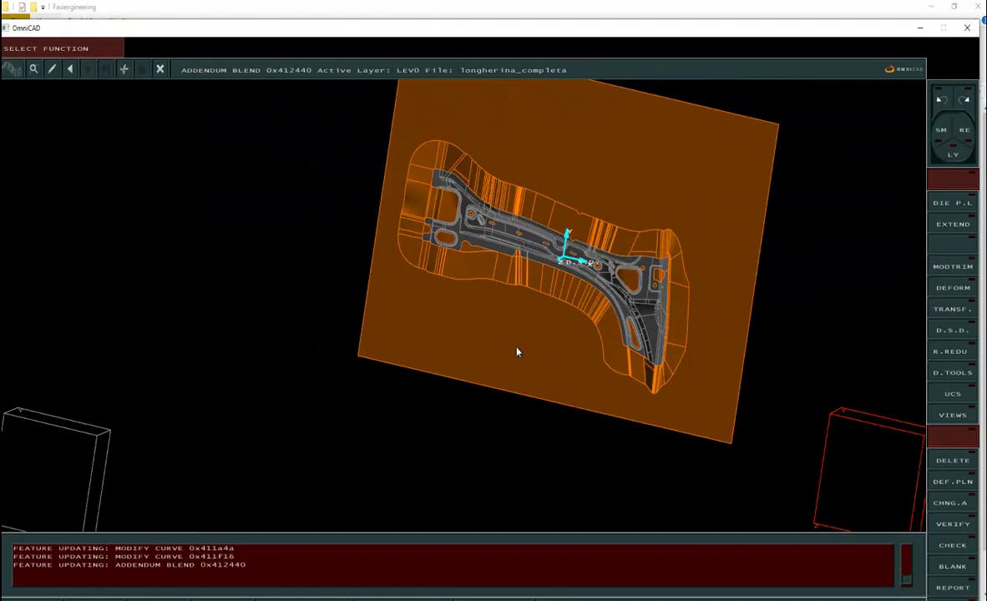
Step: Set the active colour to yellow, COL 2, and display the model in wireframe from the top
{"action": "key", "text": "t"}
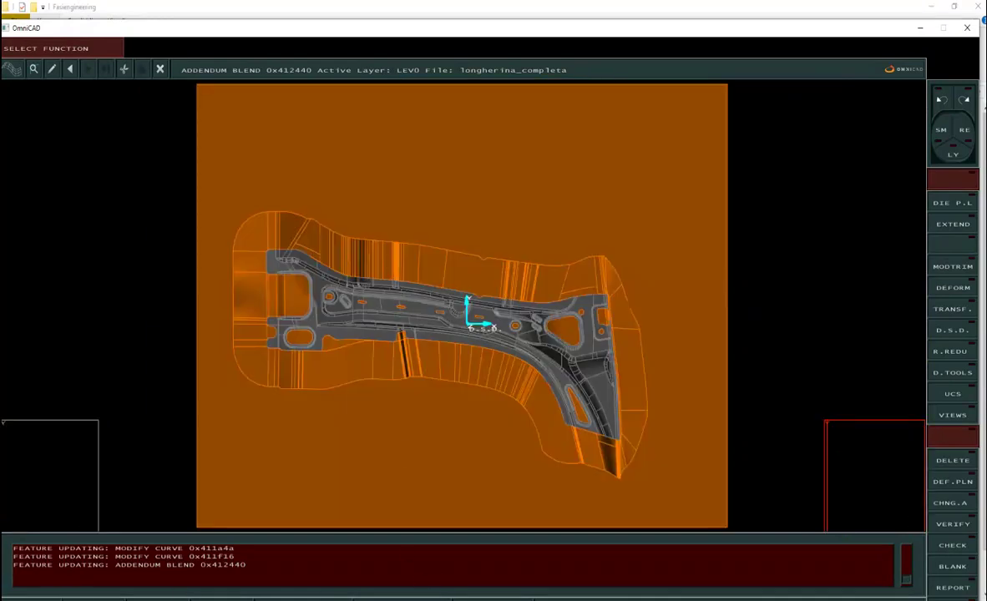
{"action": "left_click", "coordinate": [42, 599]}
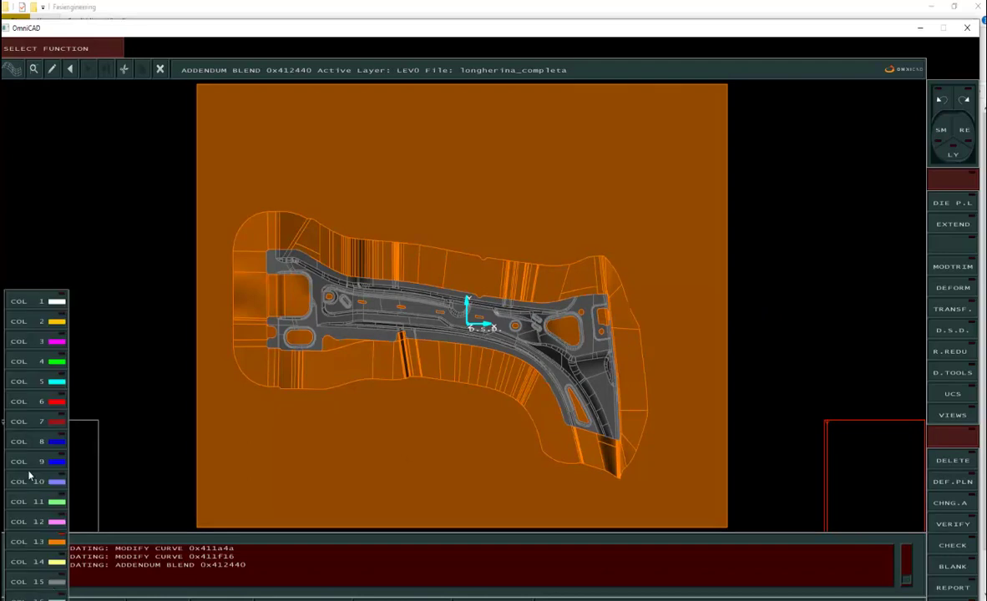
{"action": "left_click", "coordinate": [51, 322]}
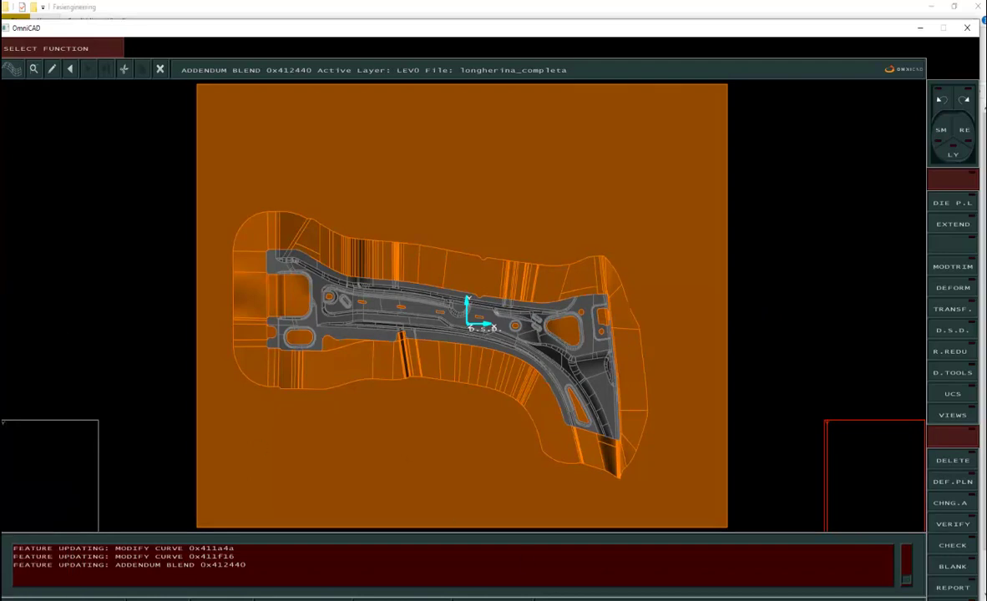
{"action": "left_click", "coordinate": [159, 599]}
{"action": "left_click", "coordinate": [171, 484]}
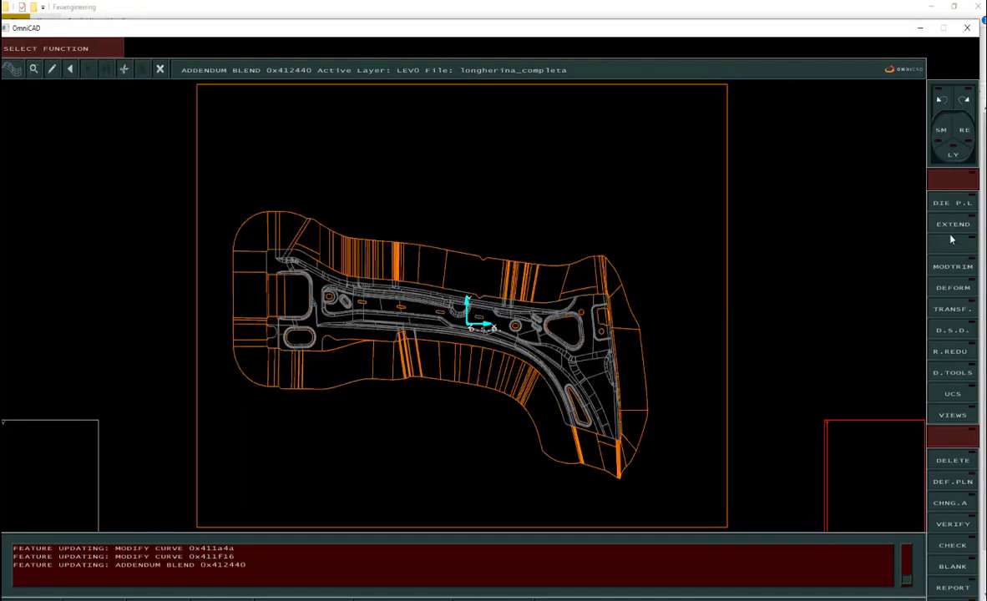
Step: Draw connected two-point lines up the outside of the narrow end, across its upper corner and down along the sloping shoulder
{"action": "left_click", "coordinate": [944, 227]}
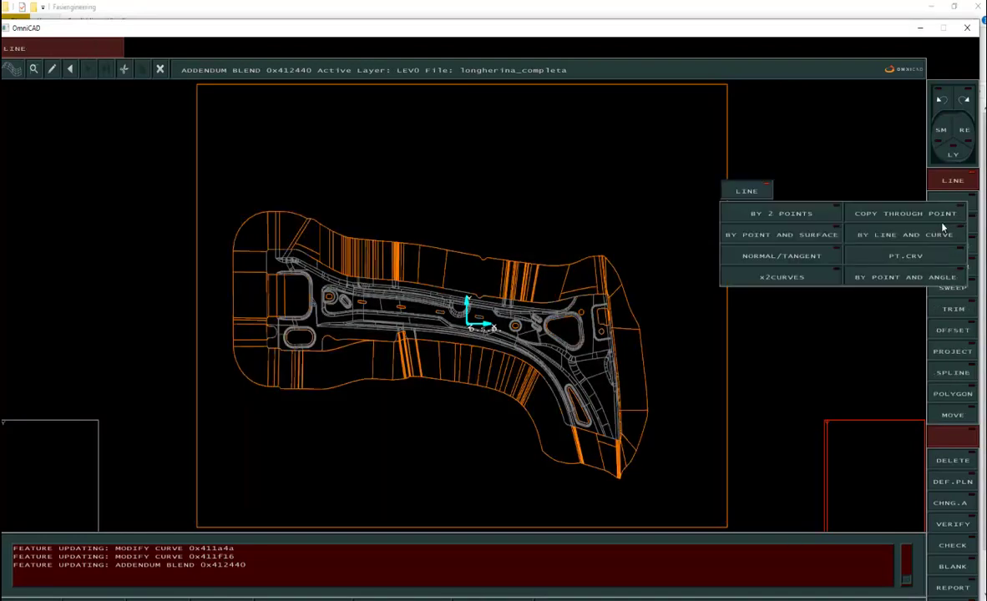
{"action": "left_click", "coordinate": [827, 212]}
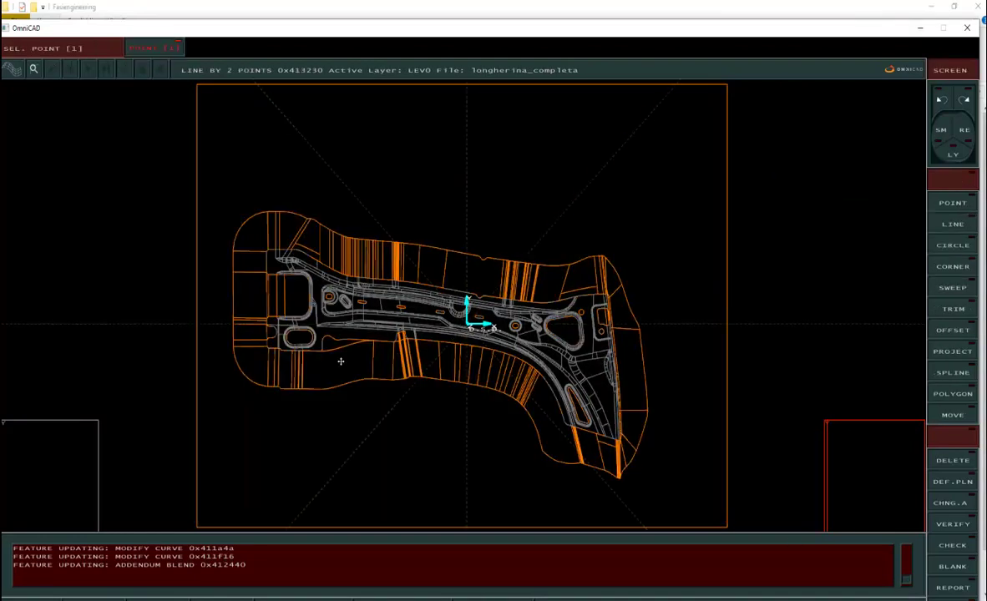
{"action": "left_click", "coordinate": [266, 244]}
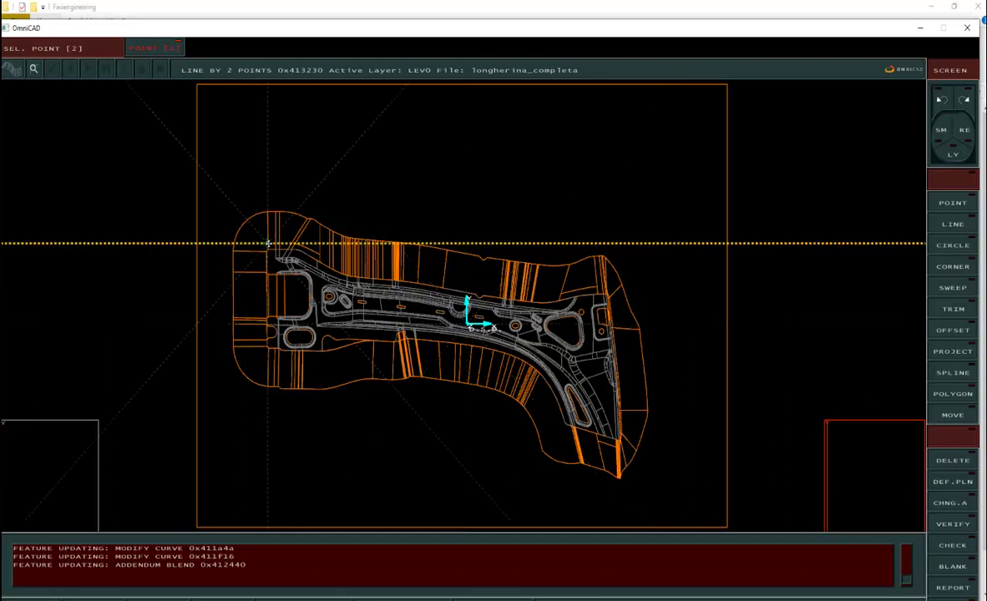
{"action": "right_click", "coordinate": [255, 347]}
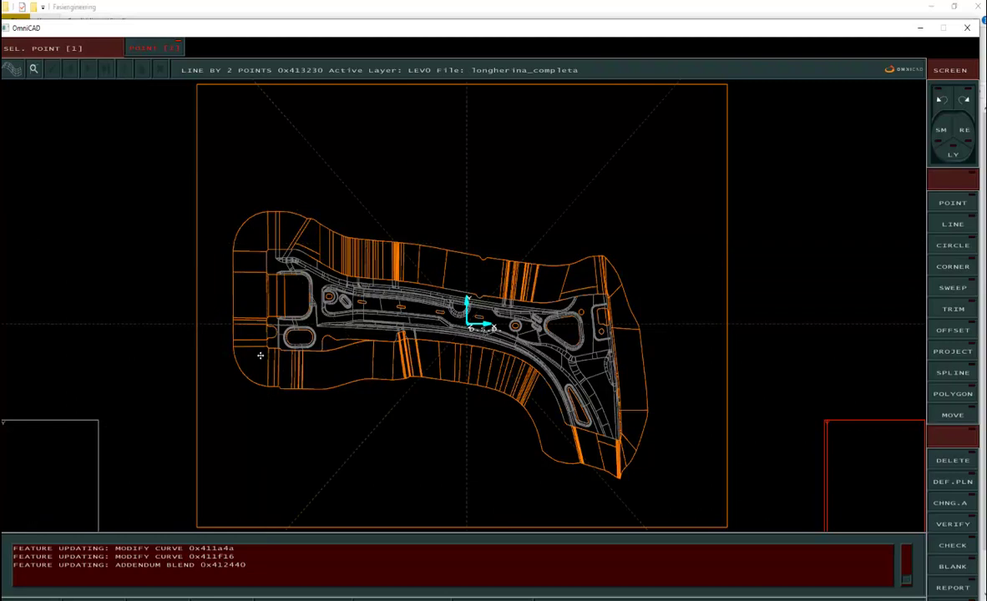
{"action": "left_click", "coordinate": [264, 352]}
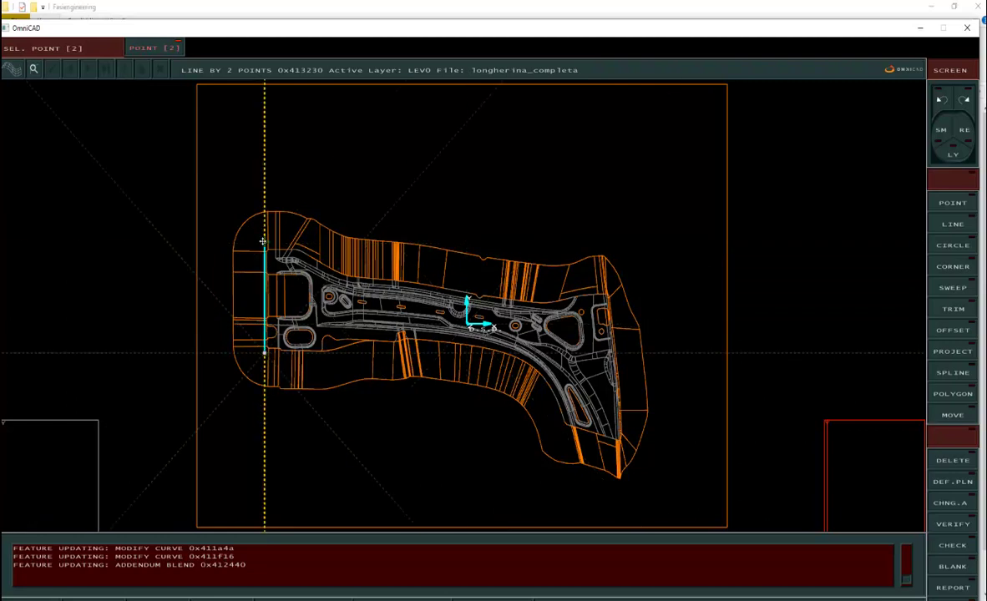
{"action": "left_click", "coordinate": [265, 245]}
{"action": "left_click", "coordinate": [306, 246]}
{"action": "left_click", "coordinate": [352, 271]}
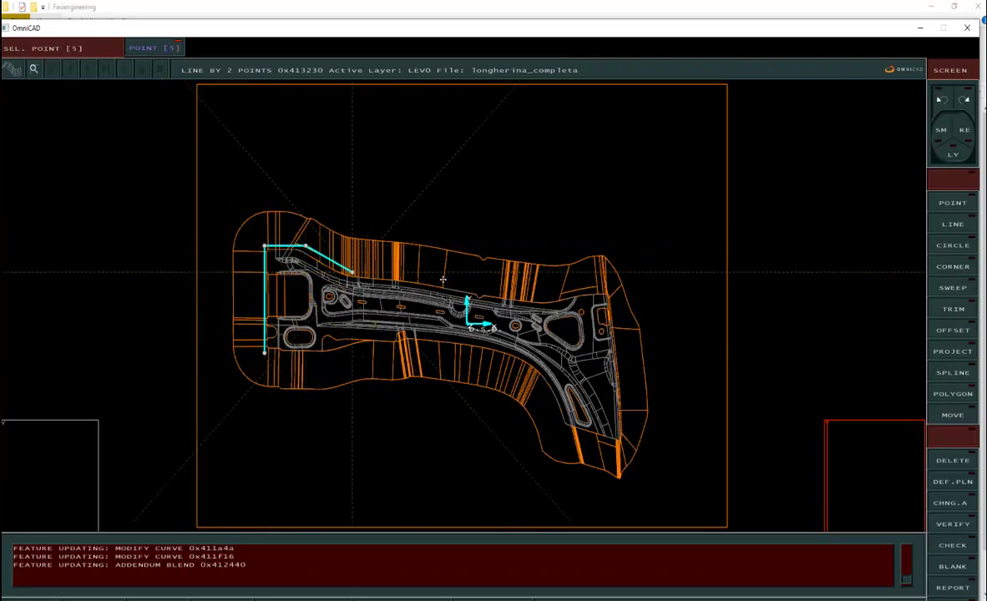
Step: Continue the line chain along the part's upper edge, down the wide end and across beneath its lower corner, and finish it
{"action": "left_click", "coordinate": [550, 298]}
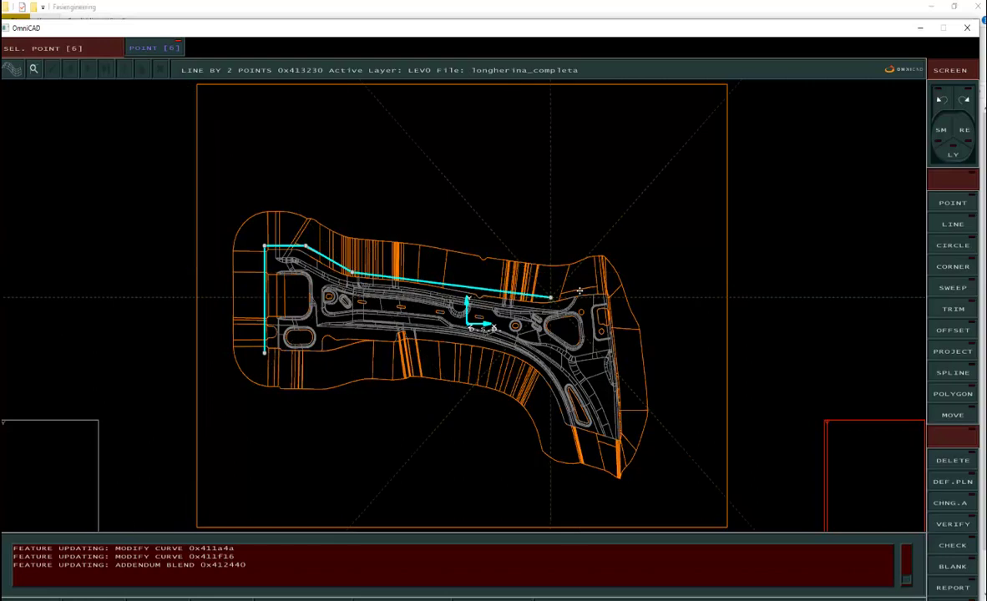
{"action": "left_click", "coordinate": [595, 288]}
{"action": "scroll", "coordinate": [560, 280], "scroll_direction": "up", "scroll_amount": 3}
{"action": "left_click", "coordinate": [640, 293]}
{"action": "scroll", "coordinate": [652, 406], "scroll_direction": "down", "scroll_amount": 3}
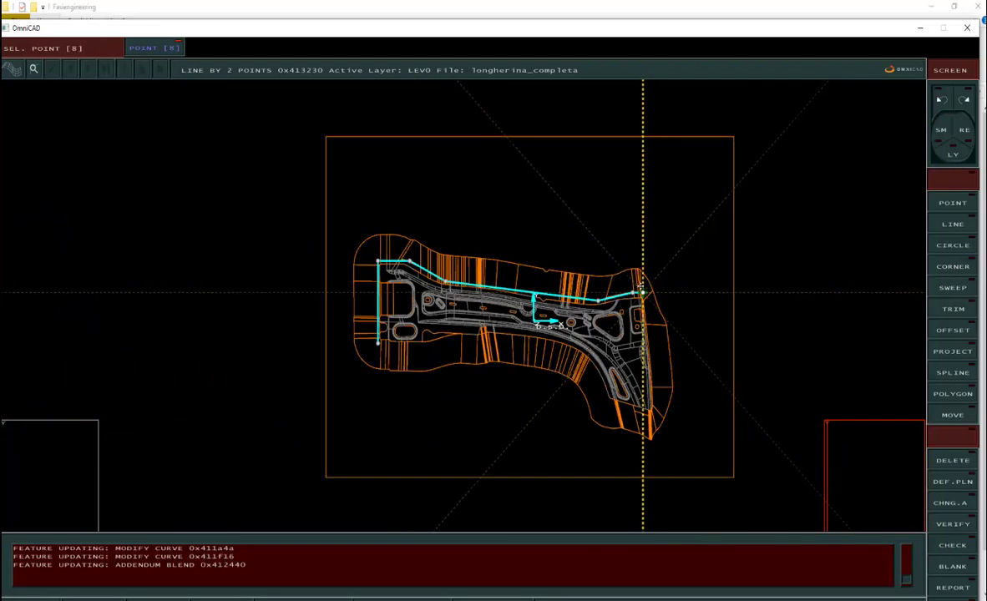
{"action": "left_click", "coordinate": [656, 409]}
{"action": "left_click", "coordinate": [601, 392]}
{"action": "right_click", "coordinate": [590, 447]}
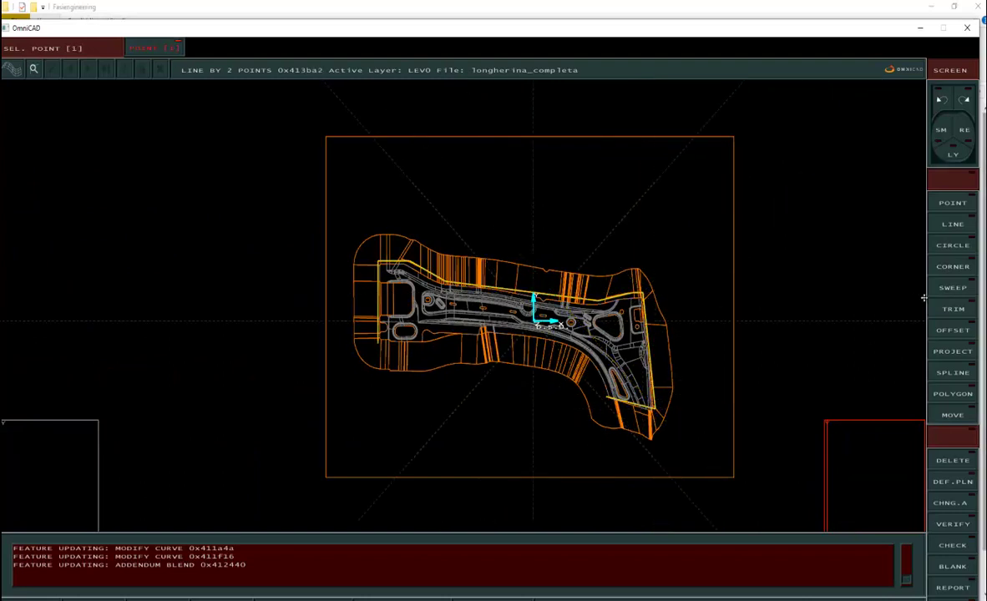
Step: Draw a cubic spline from the narrow end's lower corner through two points below the part to the free end of the wide end's lower line
{"action": "left_click", "coordinate": [946, 350]}
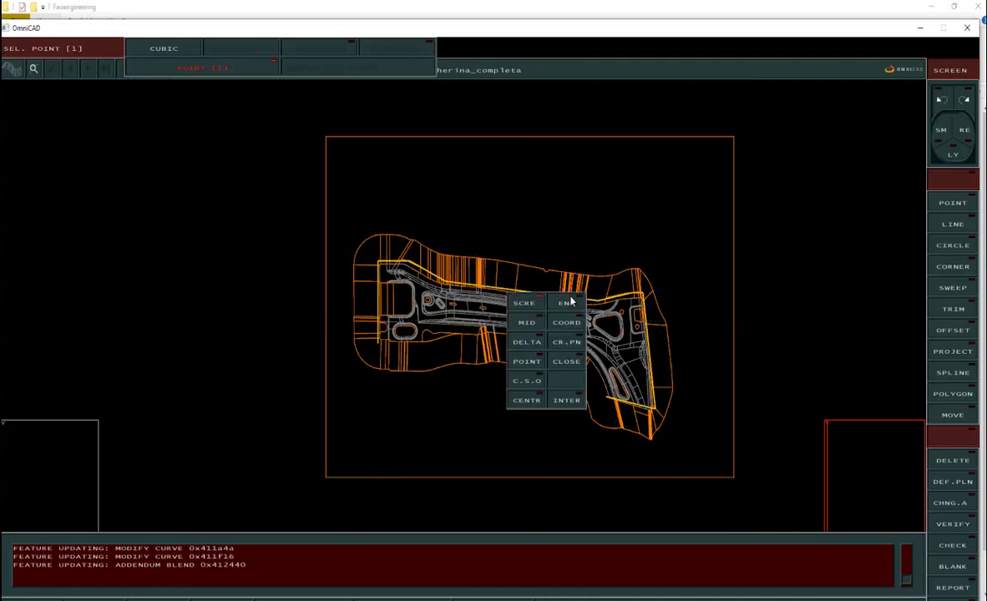
{"action": "left_click", "coordinate": [379, 343]}
{"action": "right_click", "coordinate": [454, 341]}
{"action": "left_click", "coordinate": [452, 291]}
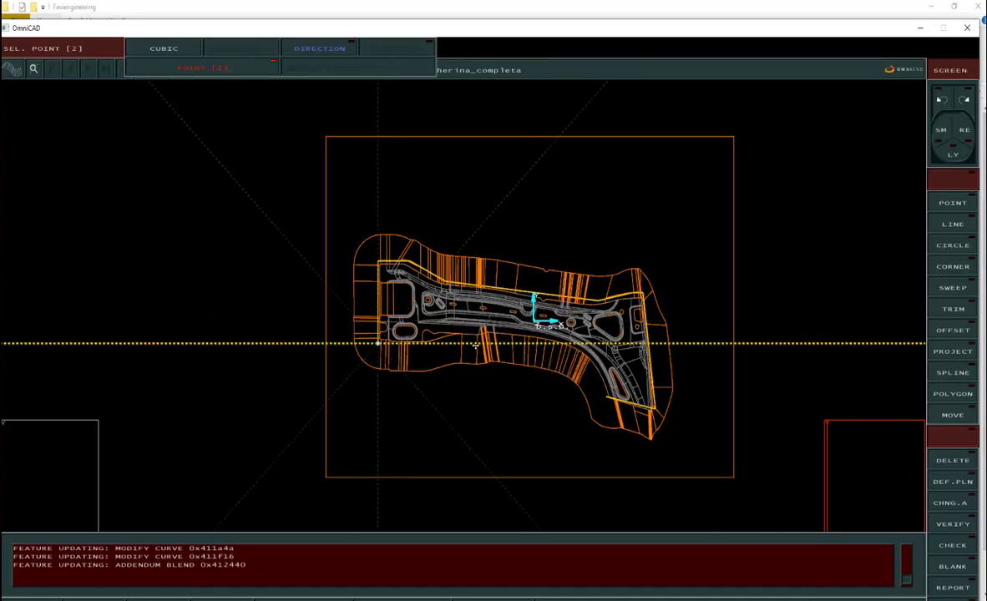
{"action": "left_click", "coordinate": [519, 342]}
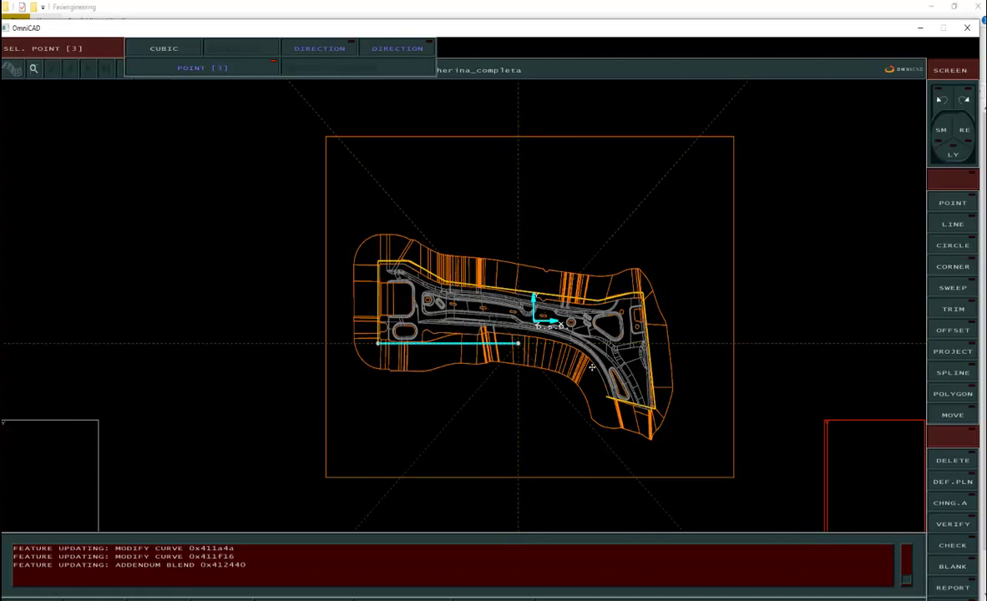
{"action": "left_click", "coordinate": [591, 370]}
{"action": "right_click", "coordinate": [591, 370]}
{"action": "left_click", "coordinate": [593, 420]}
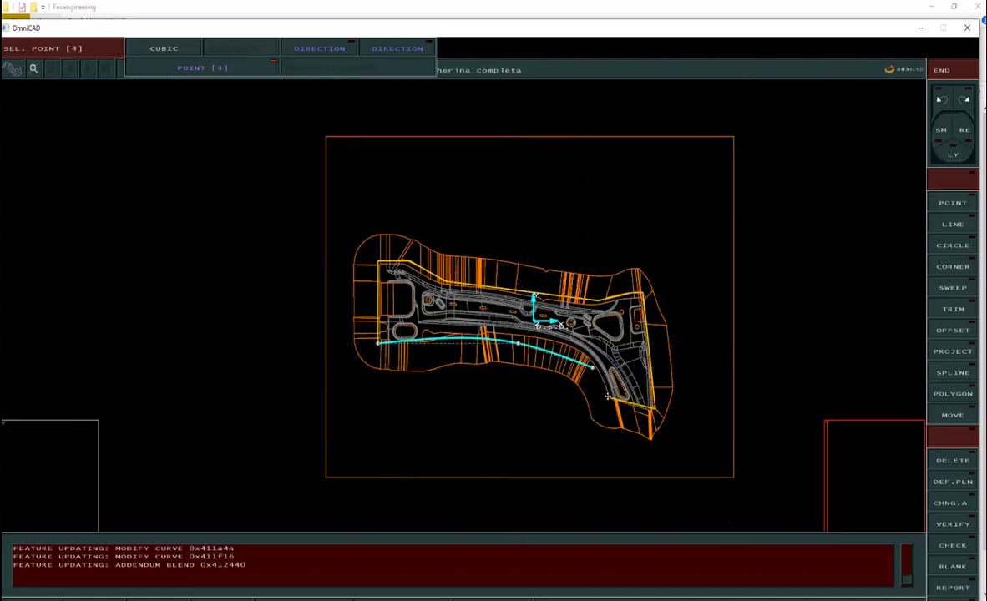
{"action": "left_click", "coordinate": [606, 396]}
{"action": "left_click", "coordinate": [941, 69]}
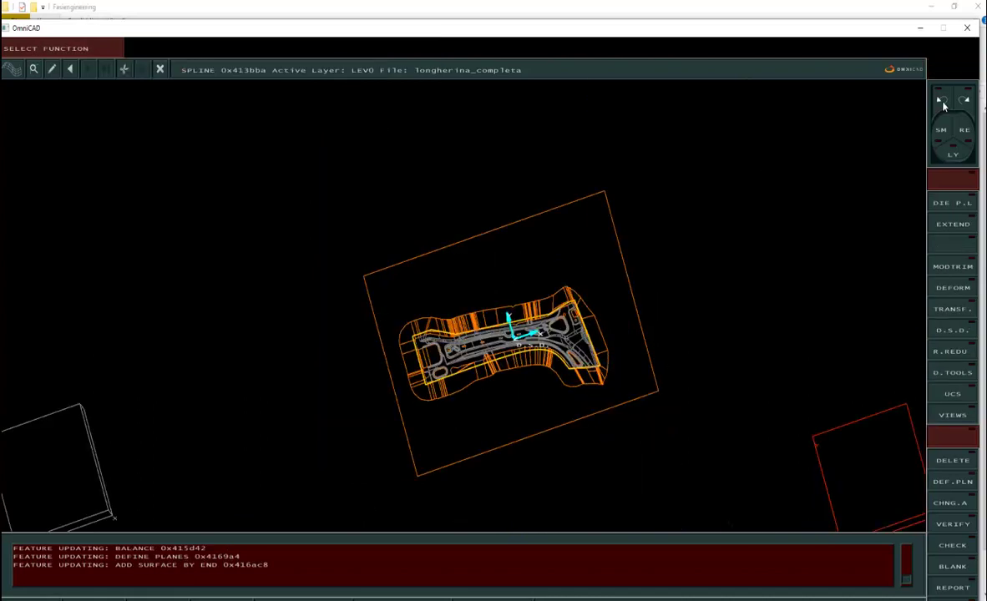
Step: Offset the line along the wide end outward by 35
{"action": "middle_click_drag", "start_coordinate": [568, 354], "coordinate": [653, 311]}
{"action": "scroll", "coordinate": [653, 311], "scroll_direction": "up", "scroll_amount": 6}
{"action": "scroll", "coordinate": [629, 313], "scroll_direction": "down", "scroll_amount": 1}
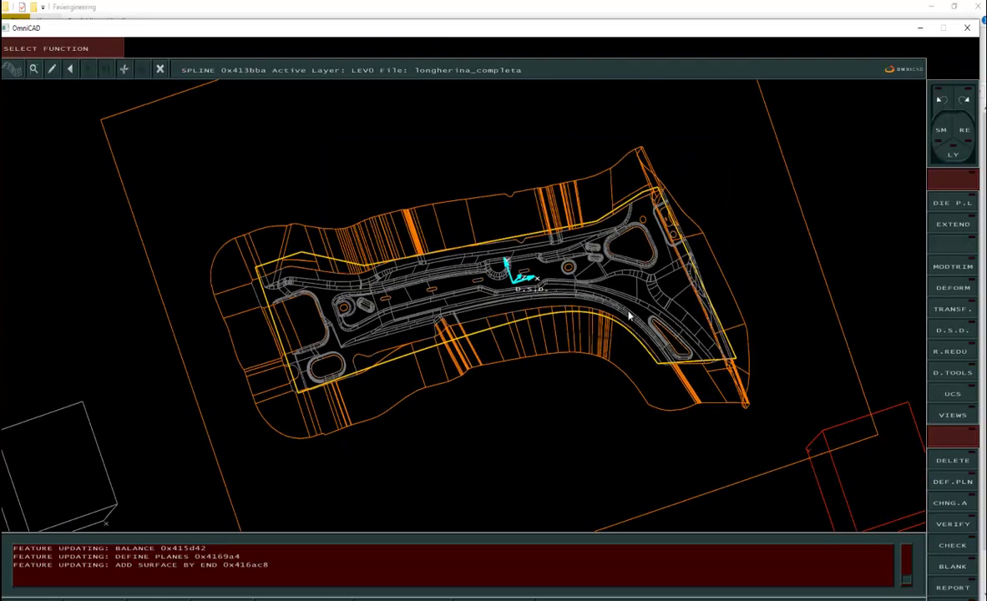
{"action": "key", "text": "Home"}
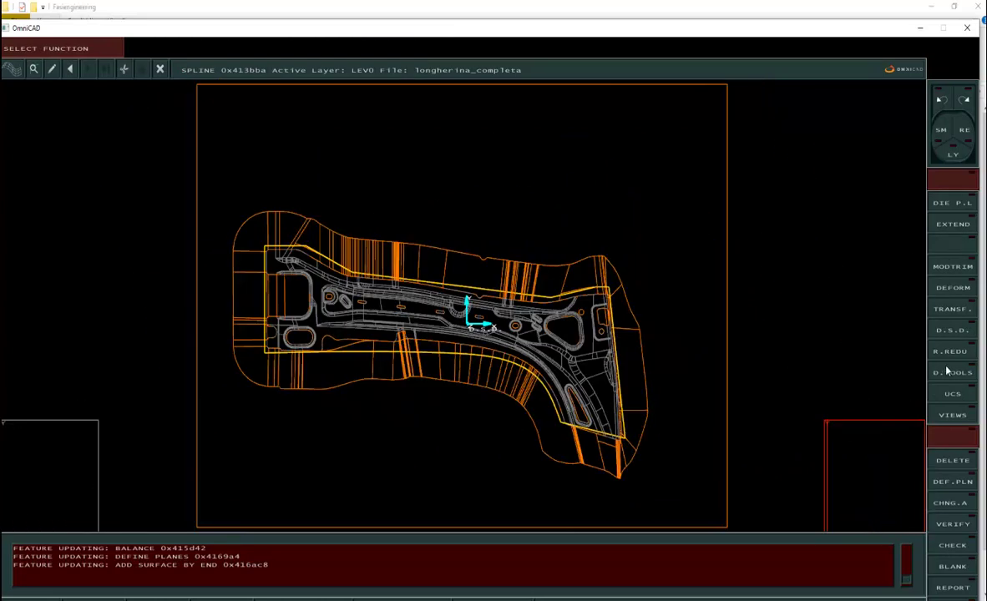
{"action": "right_click", "coordinate": [949, 326]}
{"action": "left_click", "coordinate": [941, 328]}
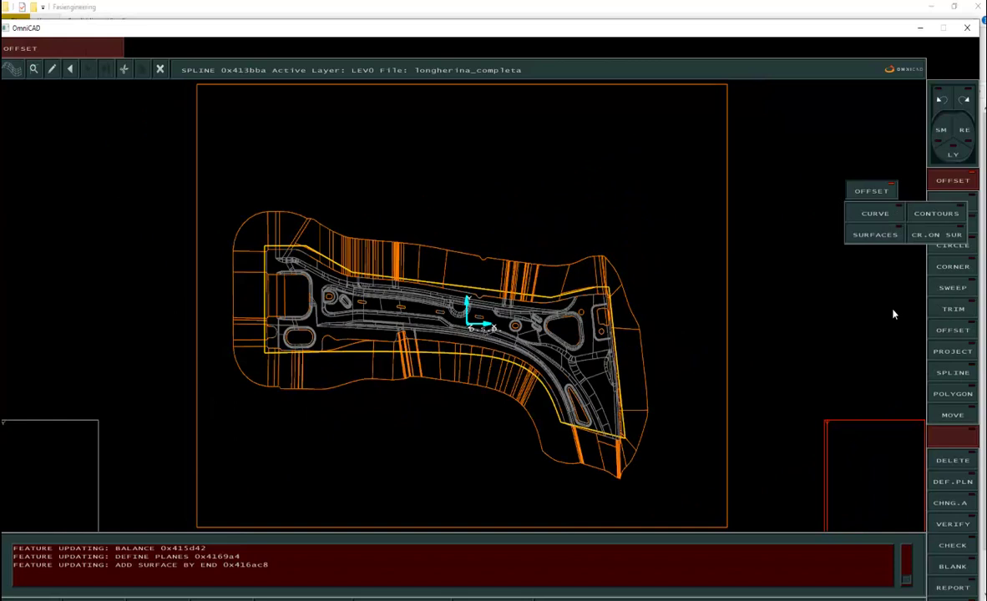
{"action": "left_click", "coordinate": [875, 215]}
{"action": "left_click", "coordinate": [207, 49]}
{"action": "type", "text": "35"}
{"action": "key", "text": "Return"}
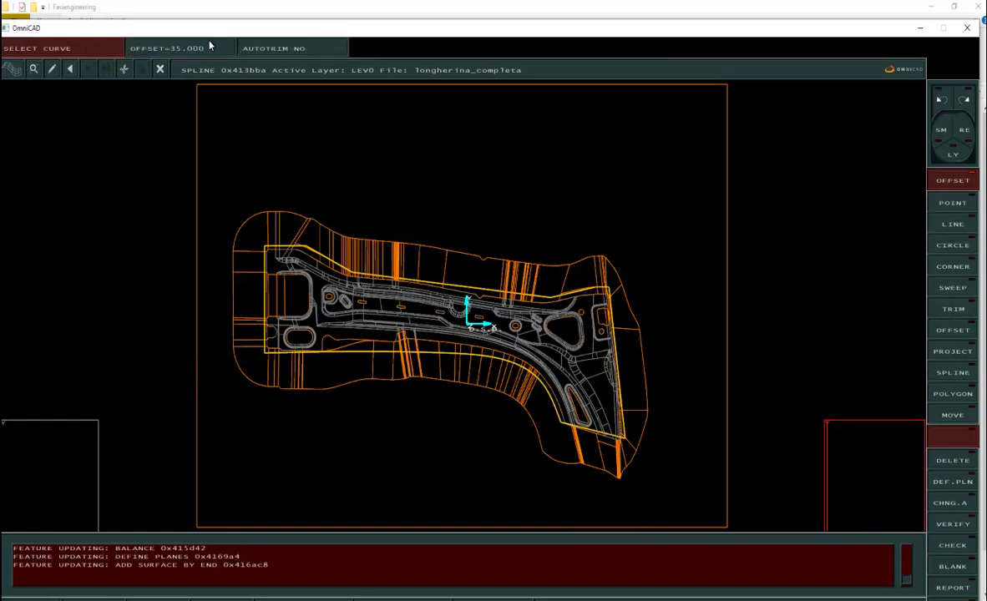
{"action": "left_click", "coordinate": [616, 365]}
{"action": "left_click", "coordinate": [626, 364]}
{"action": "middle_click_drag", "start_coordinate": [604, 429], "coordinate": [611, 385]}
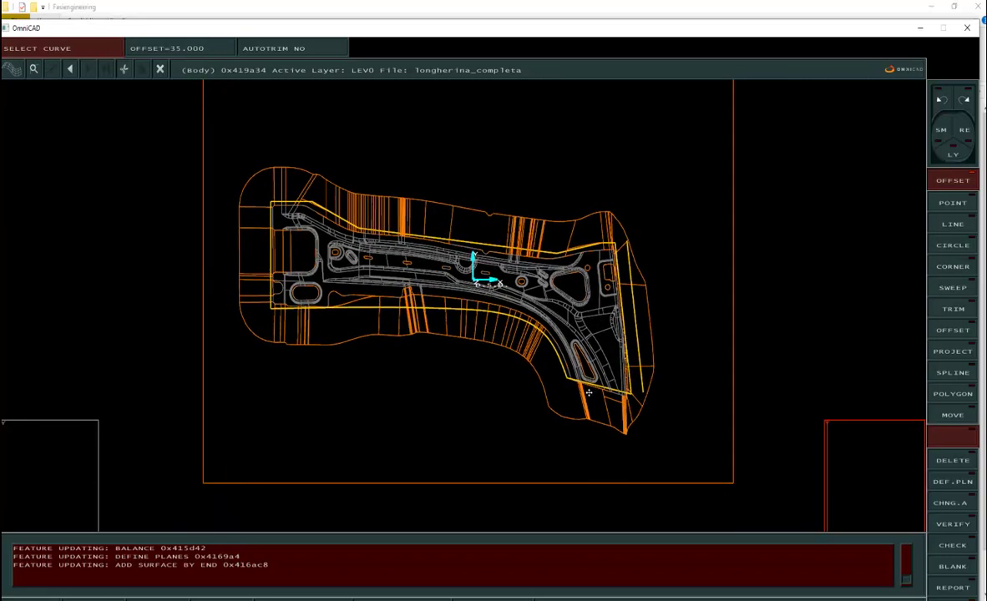
Step: Offset the wide end's lower line and the two short upper lines at its top corner outward by 35
{"action": "left_click", "coordinate": [591, 387]}
{"action": "scroll", "coordinate": [602, 248], "scroll_direction": "up", "scroll_amount": 5}
{"action": "left_click", "coordinate": [585, 225]}
{"action": "left_click", "coordinate": [572, 179]}
{"action": "left_click", "coordinate": [485, 252]}
{"action": "left_click", "coordinate": [467, 207]}
{"action": "scroll", "coordinate": [468, 207], "scroll_direction": "down", "scroll_amount": 6}
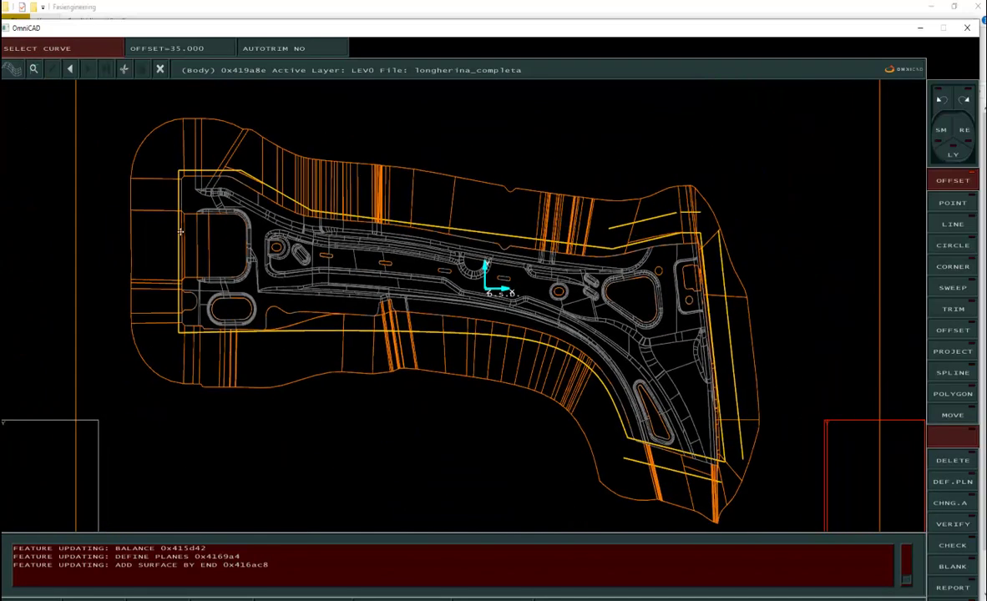
Step: Offset the narrow end's line, its short top line, the sloping shoulder and the long upper edge outward by 20
{"action": "left_click", "coordinate": [197, 50]}
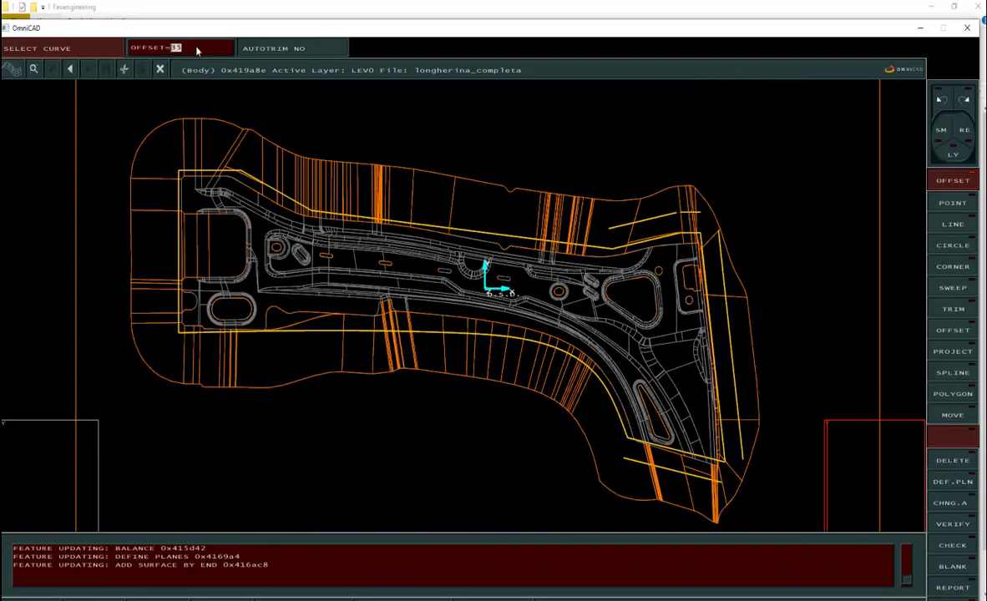
{"action": "type", "text": "20"}
{"action": "key", "text": "Return"}
{"action": "left_click", "coordinate": [145, 264]}
{"action": "left_click", "coordinate": [146, 262]}
{"action": "left_click", "coordinate": [195, 163]}
{"action": "left_click", "coordinate": [192, 139]}
{"action": "left_click", "coordinate": [252, 174]}
{"action": "left_click", "coordinate": [281, 172]}
{"action": "left_click", "coordinate": [329, 200]}
{"action": "left_click", "coordinate": [356, 176]}
{"action": "middle_click_drag", "start_coordinate": [399, 224], "coordinate": [448, 187]}
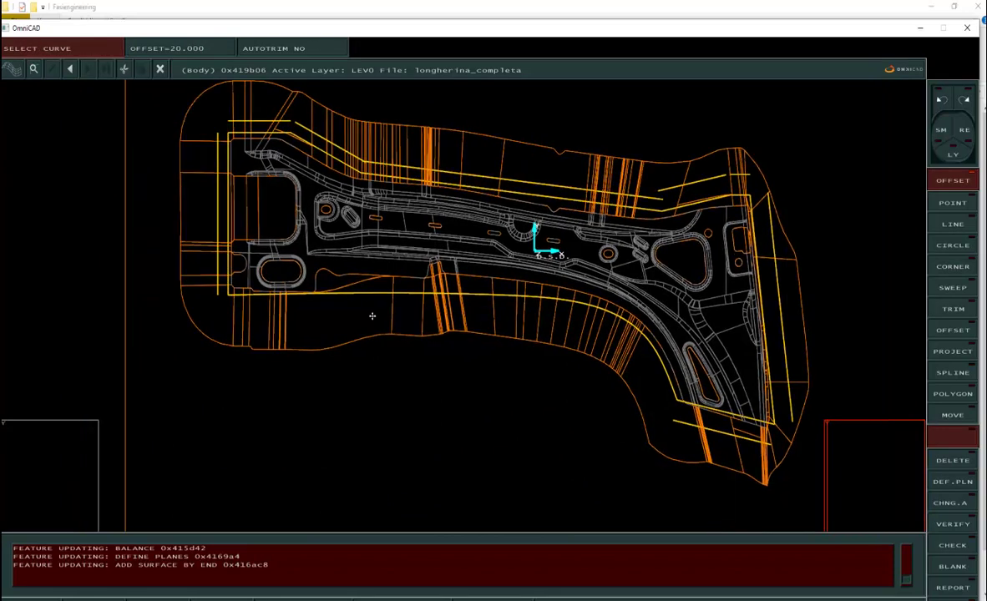
Step: Offset the spline below the part outward by 35
{"action": "left_click", "coordinate": [195, 54]}
{"action": "type", "text": "35"}
{"action": "key", "text": "Return"}
{"action": "left_click", "coordinate": [493, 298]}
{"action": "left_click", "coordinate": [499, 327]}
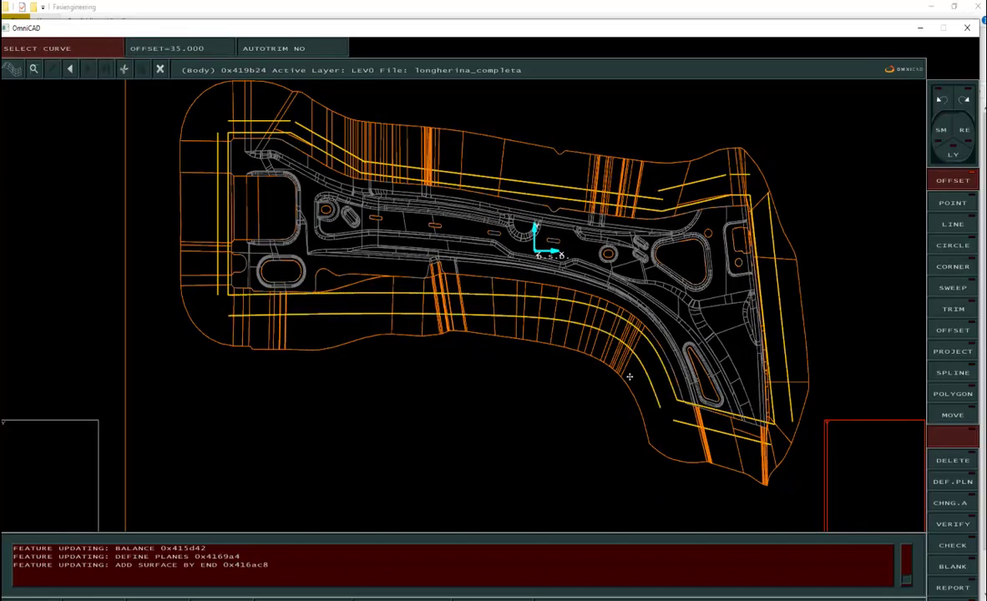
{"action": "right_click", "coordinate": [384, 406]}
{"action": "right_click", "coordinate": [387, 405]}
Step: Round the offset outline with radius 50 at the narrow end's upper corner, both shoulder bends and the bend near the wide end
{"action": "left_click", "coordinate": [940, 266]}
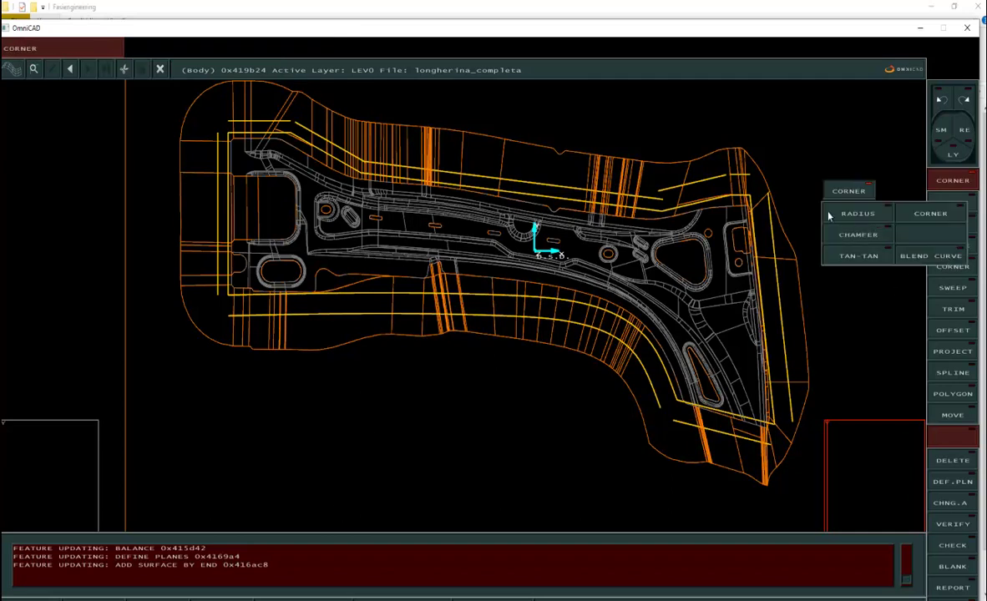
{"action": "left_click", "coordinate": [861, 213]}
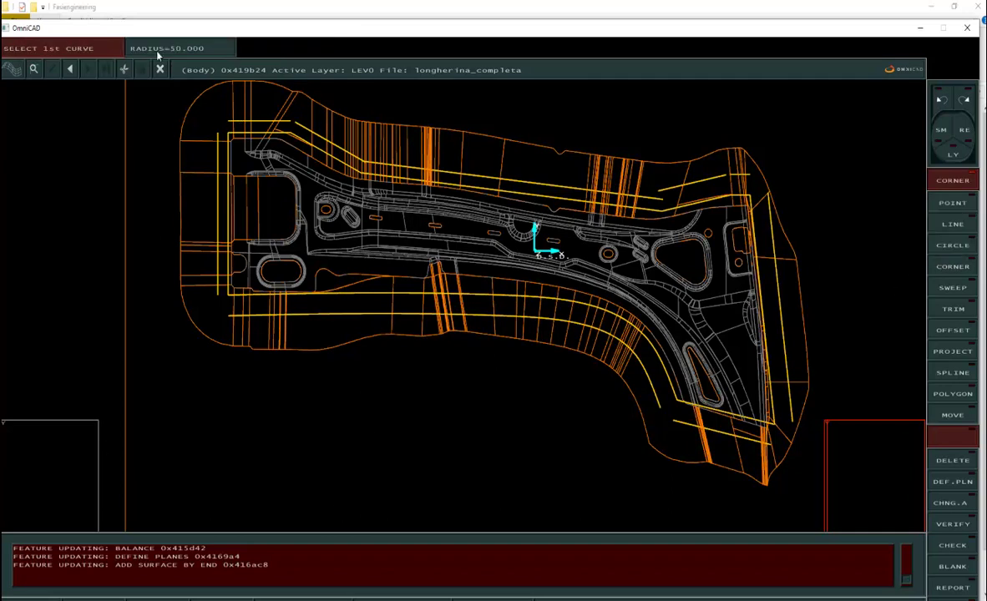
{"action": "left_click", "coordinate": [242, 121]}
{"action": "left_click", "coordinate": [219, 166]}
{"action": "left_click", "coordinate": [265, 122]}
{"action": "left_click", "coordinate": [314, 134]}
{"action": "left_click", "coordinate": [340, 149]}
{"action": "left_click", "coordinate": [423, 168]}
{"action": "middle_click_drag", "start_coordinate": [338, 168], "coordinate": [243, 176]}
{"action": "left_click", "coordinate": [508, 197]}
{"action": "left_click", "coordinate": [574, 197]}
{"action": "middle_click_drag", "start_coordinate": [628, 188], "coordinate": [596, 181]}
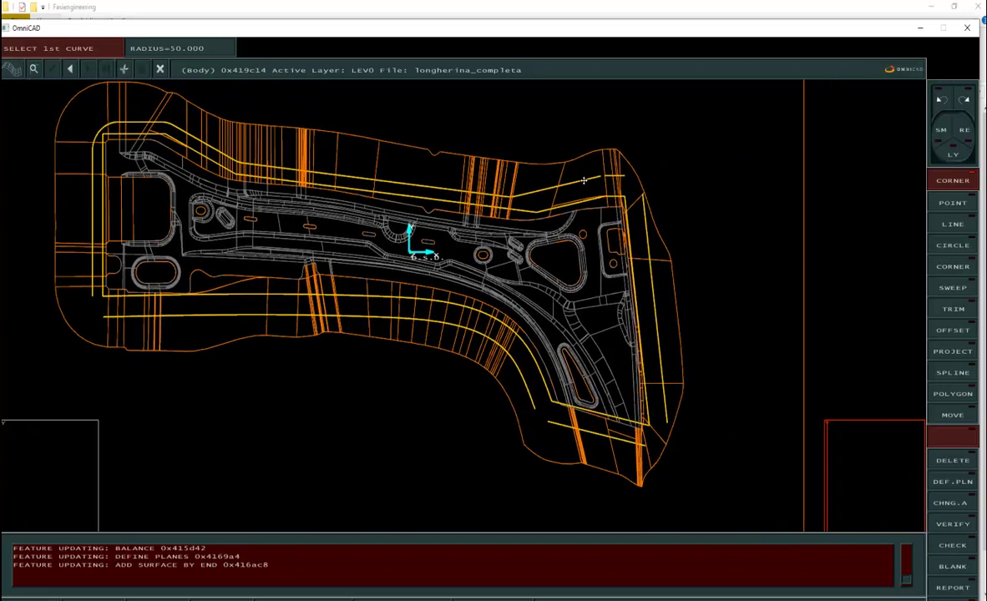
Step: Round the offset outline's remaining corners around the wide end and the lower side with radius 50, closing the contour
{"action": "left_click", "coordinate": [584, 180]}
{"action": "scroll", "coordinate": [593, 179], "scroll_direction": "up", "scroll_amount": 3}
{"action": "left_click", "coordinate": [625, 179]}
{"action": "left_click", "coordinate": [638, 178]}
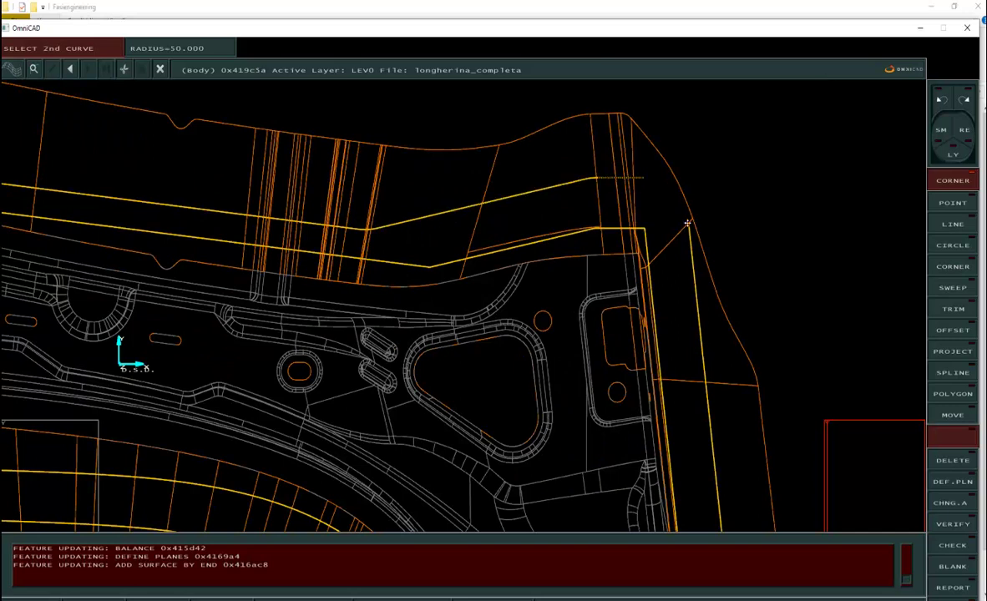
{"action": "left_click", "coordinate": [693, 269]}
{"action": "scroll", "coordinate": [690, 271], "scroll_direction": "down", "scroll_amount": 5}
{"action": "scroll", "coordinate": [673, 242], "scroll_direction": "up", "scroll_amount": 2}
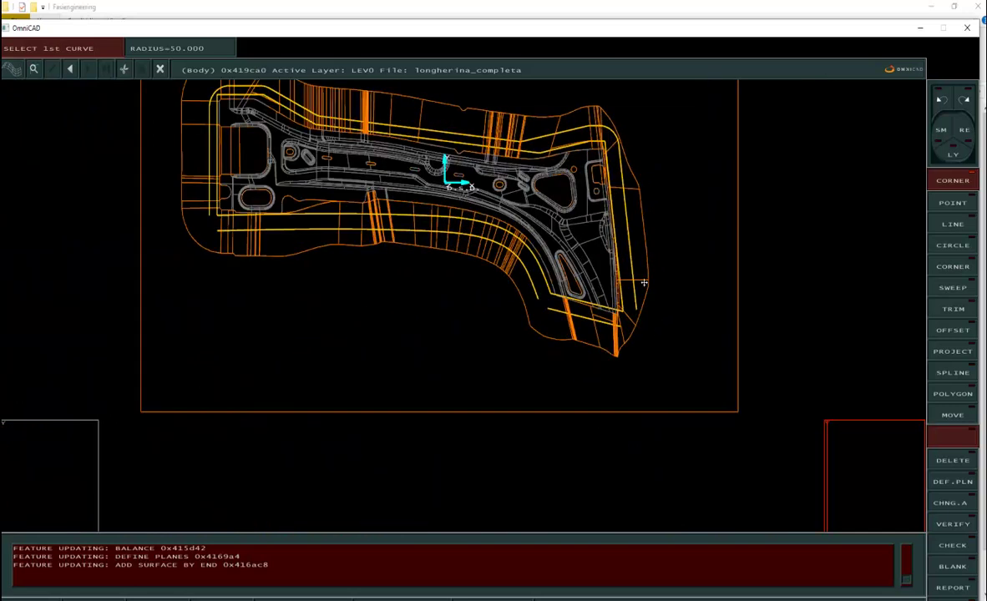
{"action": "left_click", "coordinate": [636, 291]}
{"action": "scroll", "coordinate": [764, 256], "scroll_direction": "down", "scroll_amount": 5}
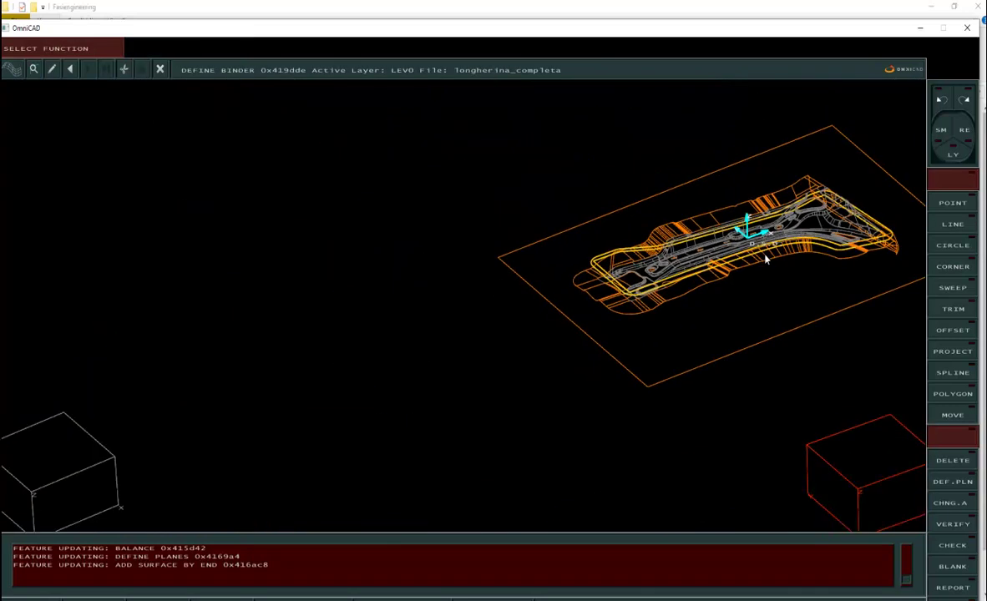
Step: Project the chained offset outline by vertical direction onto the binder surface, using the DON'T TRIM option
{"action": "middle_click_drag", "start_coordinate": [765, 256], "coordinate": [602, 260]}
{"action": "left_click", "coordinate": [953, 352]}
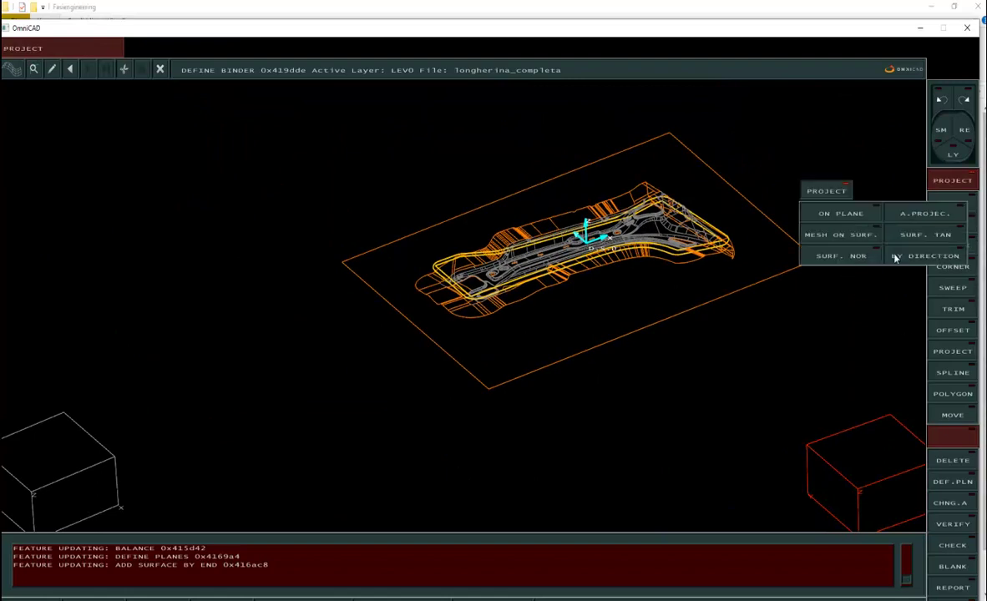
{"action": "left_click", "coordinate": [919, 261]}
{"action": "right_click", "coordinate": [433, 179]}
{"action": "left_click", "coordinate": [441, 203]}
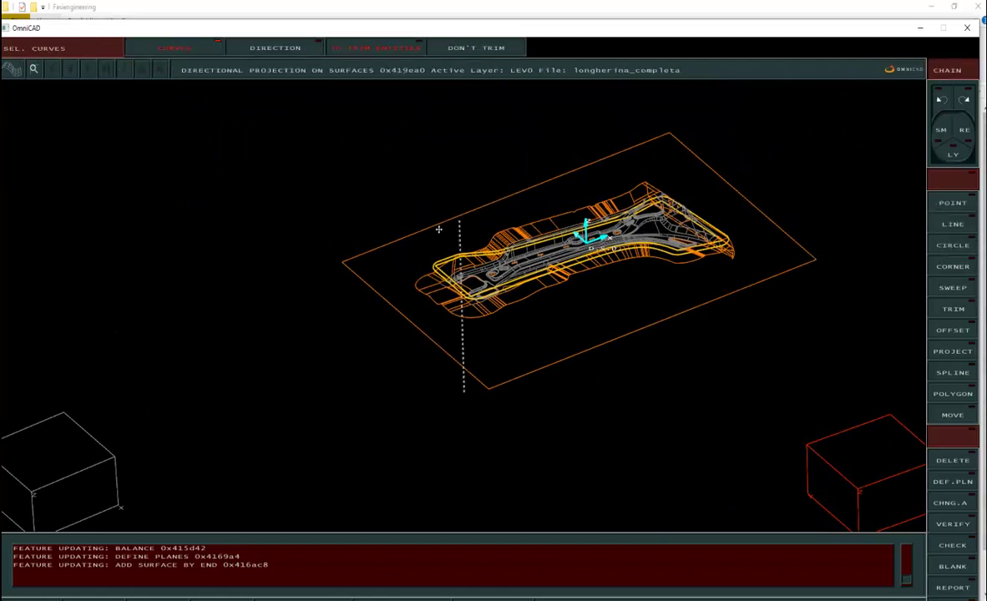
{"action": "scroll", "coordinate": [461, 334], "scroll_direction": "up", "scroll_amount": 4}
{"action": "left_click", "coordinate": [461, 334]}
{"action": "scroll", "coordinate": [342, 238], "scroll_direction": "down", "scroll_amount": 5}
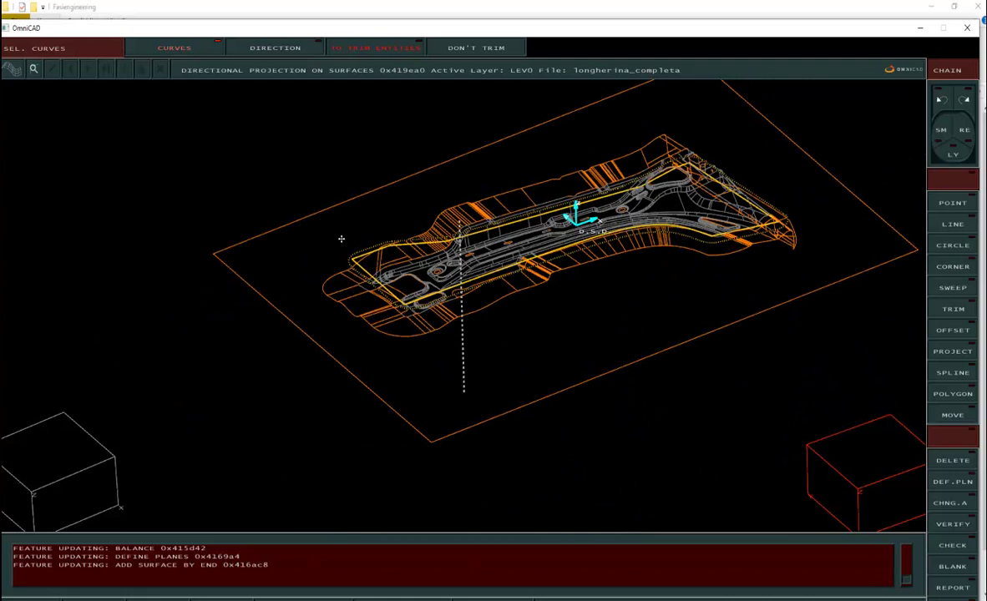
{"action": "left_click", "coordinate": [384, 399]}
{"action": "scroll", "coordinate": [348, 393], "scroll_direction": "down", "scroll_amount": 1}
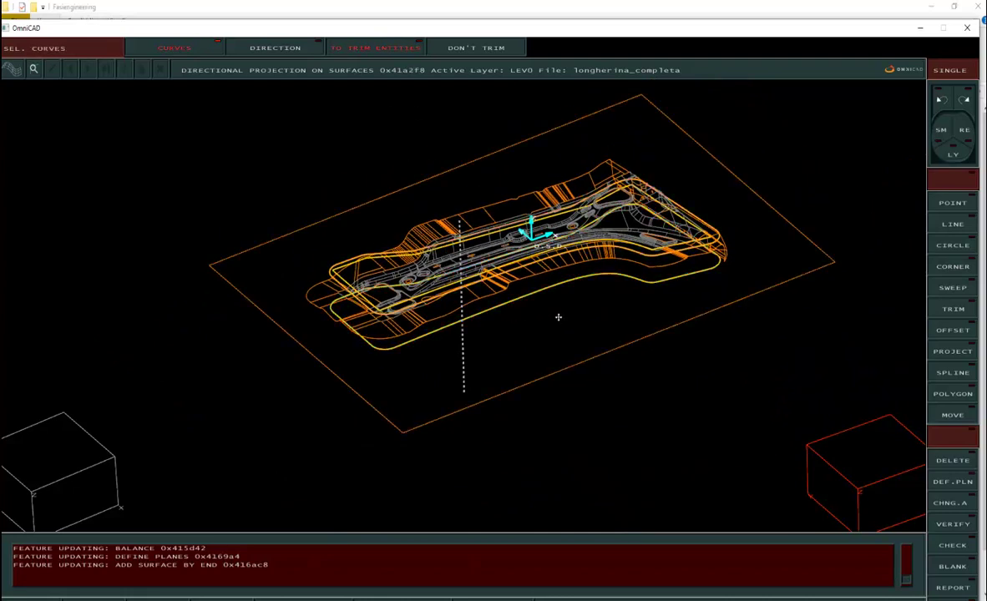
{"action": "middle_click", "coordinate": [518, 322]}
{"action": "middle_click_drag", "start_coordinate": [627, 409], "coordinate": [605, 421]}
{"action": "scroll", "coordinate": [947, 359], "scroll_direction": "down", "scroll_amount": 2}
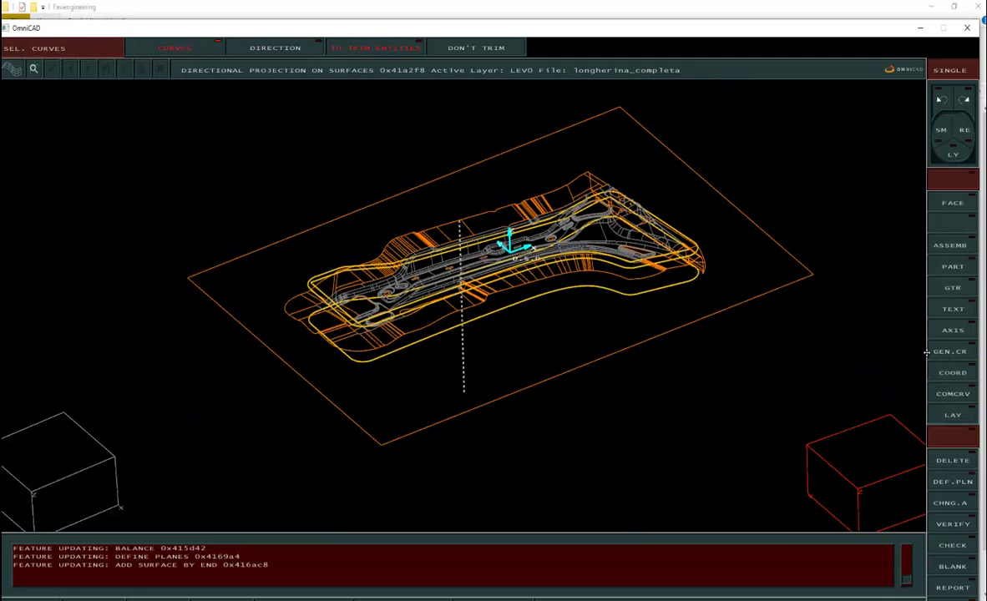
{"action": "middle_click", "coordinate": [590, 495]}
Step: Set the active colour to orange, COL 13, and add a surface by end to the projected outline with TRIM WITH BINDER
{"action": "left_click", "coordinate": [33, 600]}
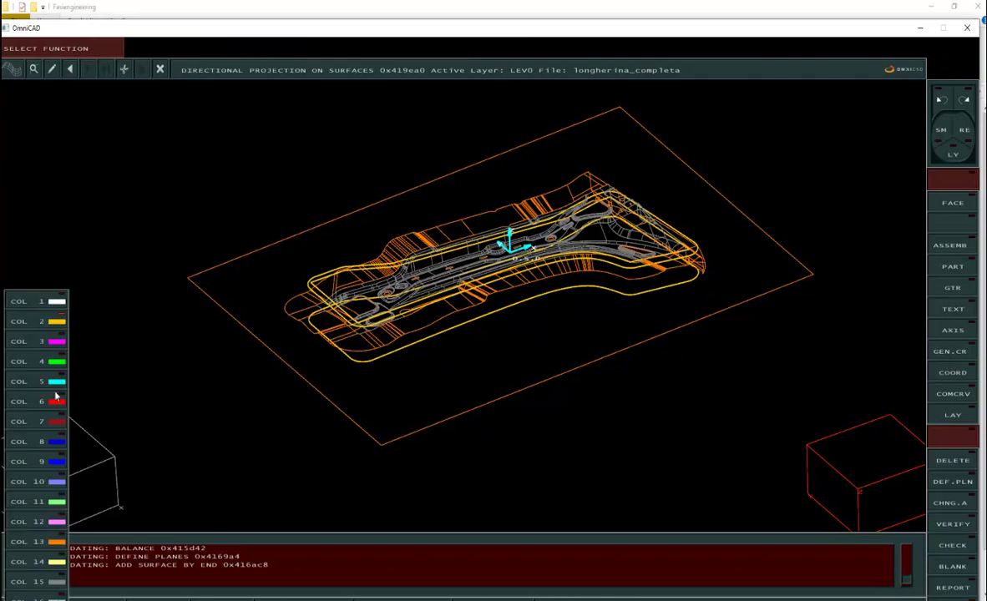
{"action": "left_click", "coordinate": [60, 539]}
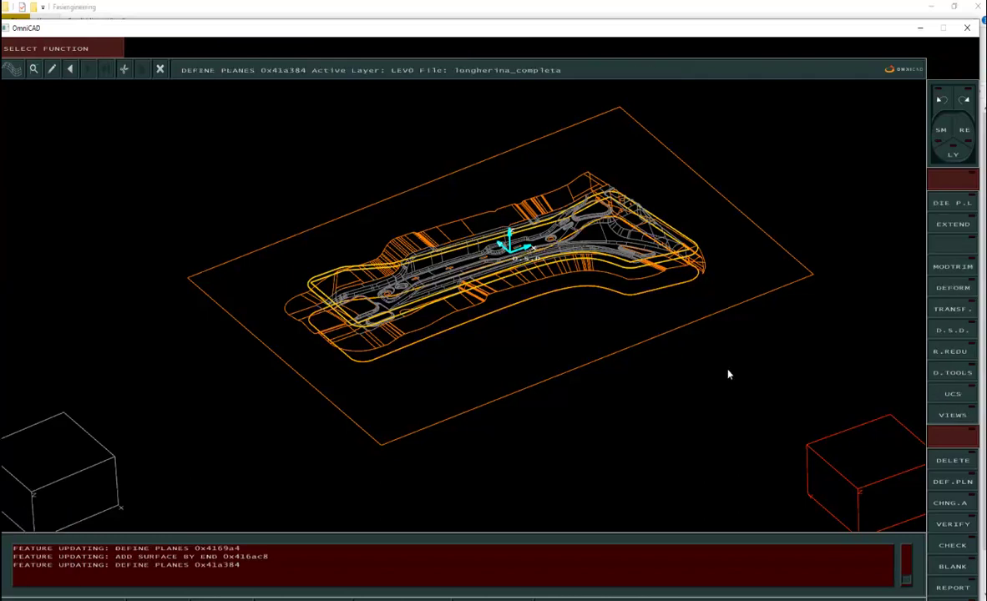
{"action": "left_click", "coordinate": [955, 331]}
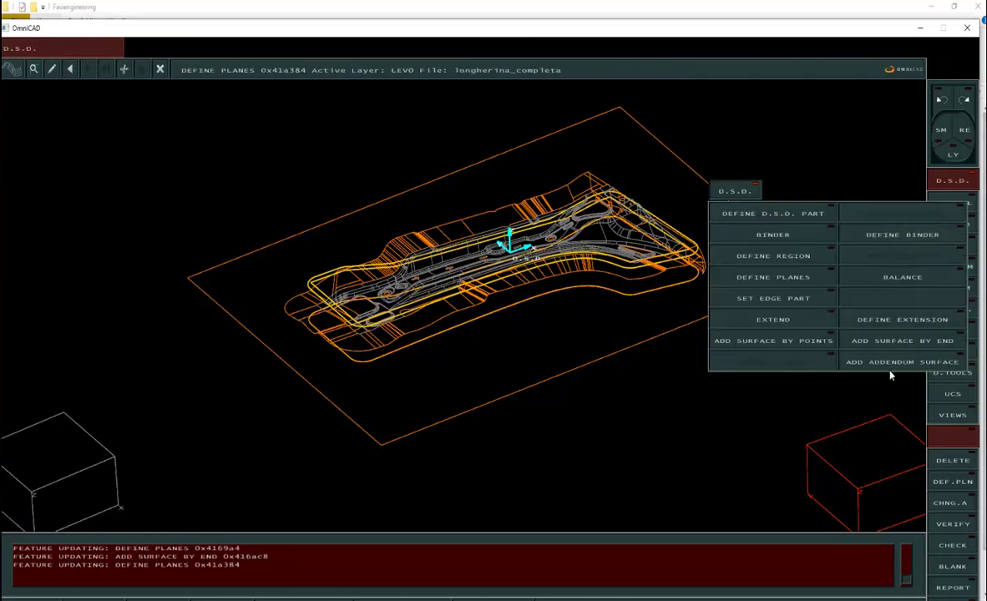
{"action": "left_click", "coordinate": [902, 341]}
{"action": "scroll", "coordinate": [336, 374], "scroll_direction": "up", "scroll_amount": 3}
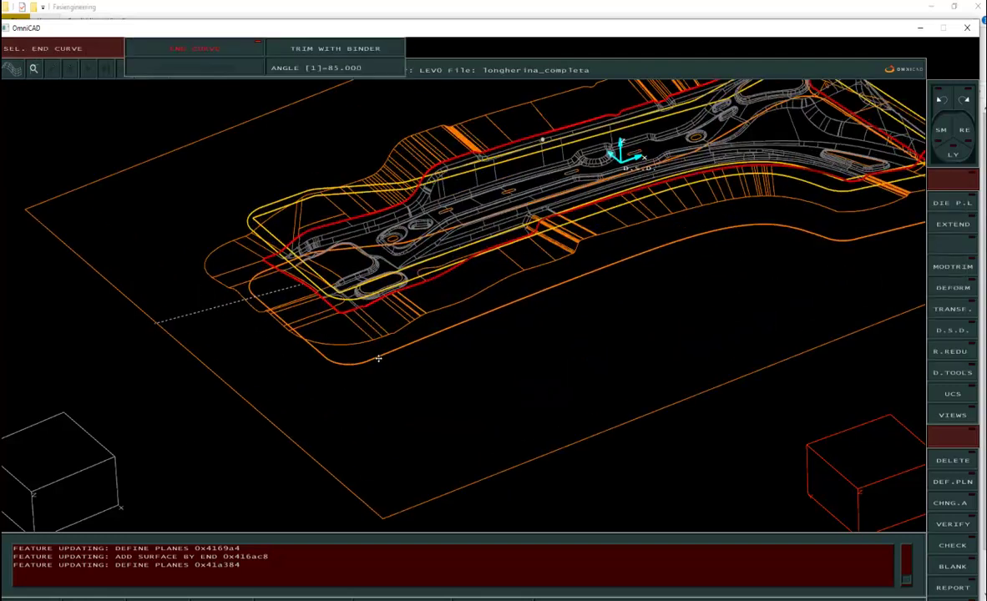
{"action": "left_click", "coordinate": [344, 366]}
{"action": "scroll", "coordinate": [375, 352], "scroll_direction": "down", "scroll_amount": 3}
{"action": "middle_click_drag", "start_coordinate": [376, 355], "coordinate": [392, 273]}
{"action": "middle_click_drag", "start_coordinate": [641, 258], "coordinate": [532, 218]}
{"action": "scroll", "coordinate": [553, 173], "scroll_direction": "down", "scroll_amount": 3}
{"action": "middle_click", "coordinate": [532, 220]}
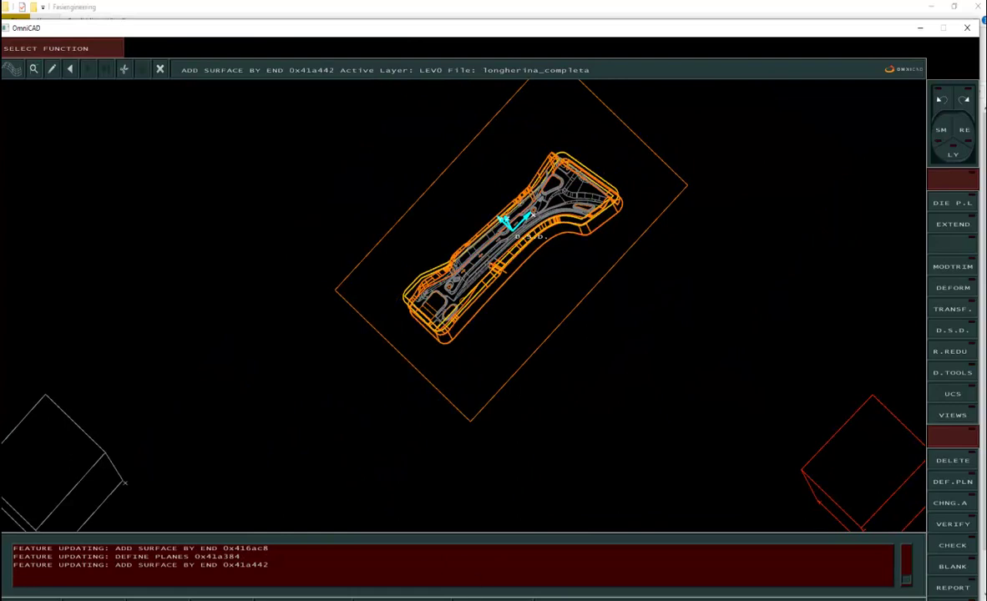
Step: Delete all the yellow construction curves around the part
{"action": "scroll", "coordinate": [518, 412], "scroll_direction": "up", "scroll_amount": 4}
{"action": "middle_click_drag", "start_coordinate": [518, 412], "coordinate": [493, 491]}
{"action": "scroll", "coordinate": [756, 280], "scroll_direction": "up", "scroll_amount": 2}
{"action": "middle_click_drag", "start_coordinate": [756, 280], "coordinate": [735, 211]}
{"action": "scroll", "coordinate": [735, 211], "scroll_direction": "up", "scroll_amount": 2}
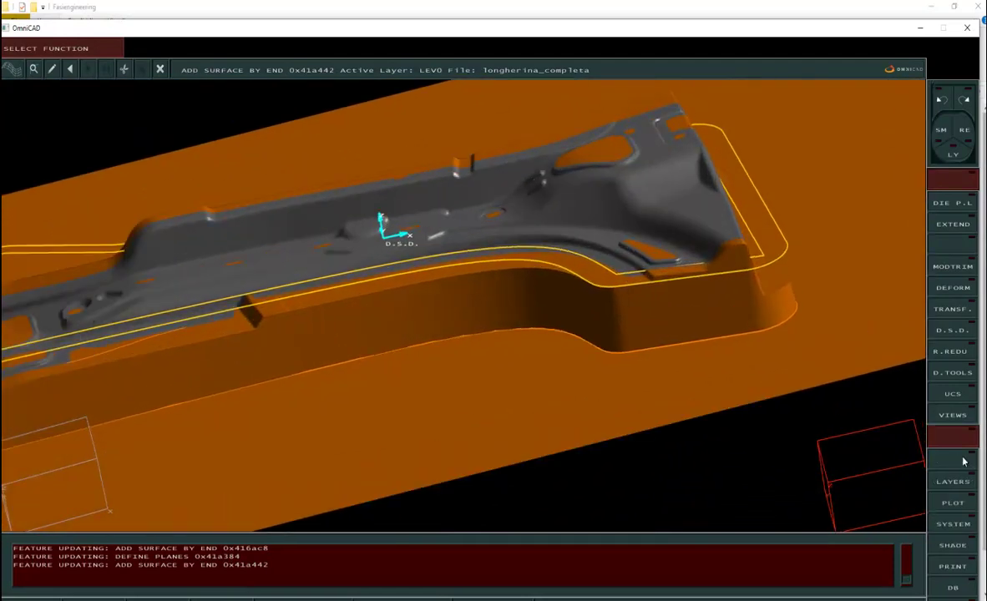
{"action": "left_click", "coordinate": [956, 462]}
{"action": "scroll", "coordinate": [483, 234], "scroll_direction": "down", "scroll_amount": 5}
{"action": "right_click", "coordinate": [411, 184]}
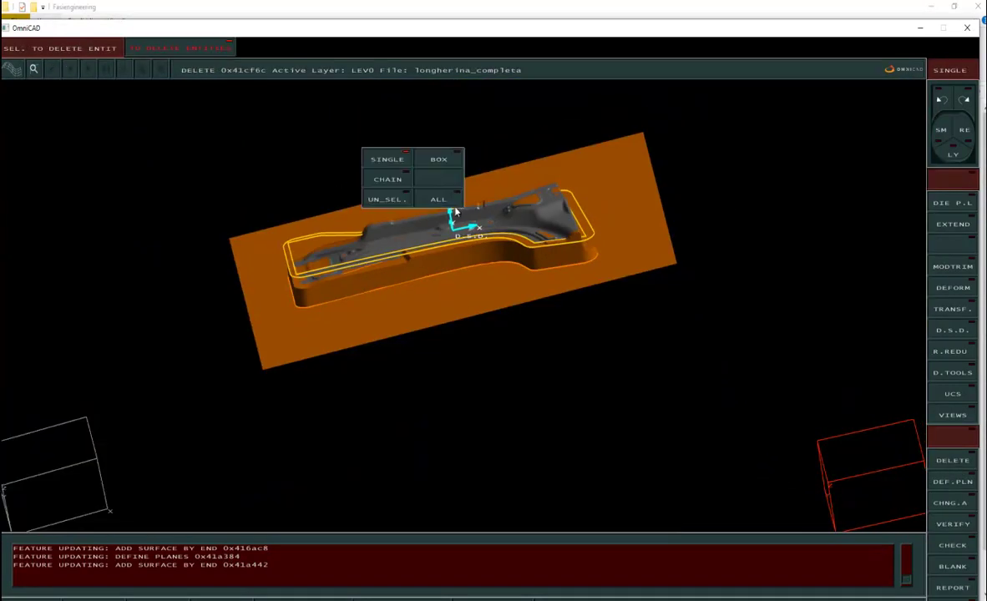
{"action": "left_click", "coordinate": [452, 205]}
{"action": "middle_click", "coordinate": [386, 205]}
Step: Modify the addendum's boundary curve beside the wide end's upper corner, using the STRAIGHT and PROJECT options with both magnitudes at 1.000
{"action": "middle_click_drag", "start_coordinate": [373, 279], "coordinate": [707, 341]}
{"action": "left_click", "coordinate": [950, 331]}
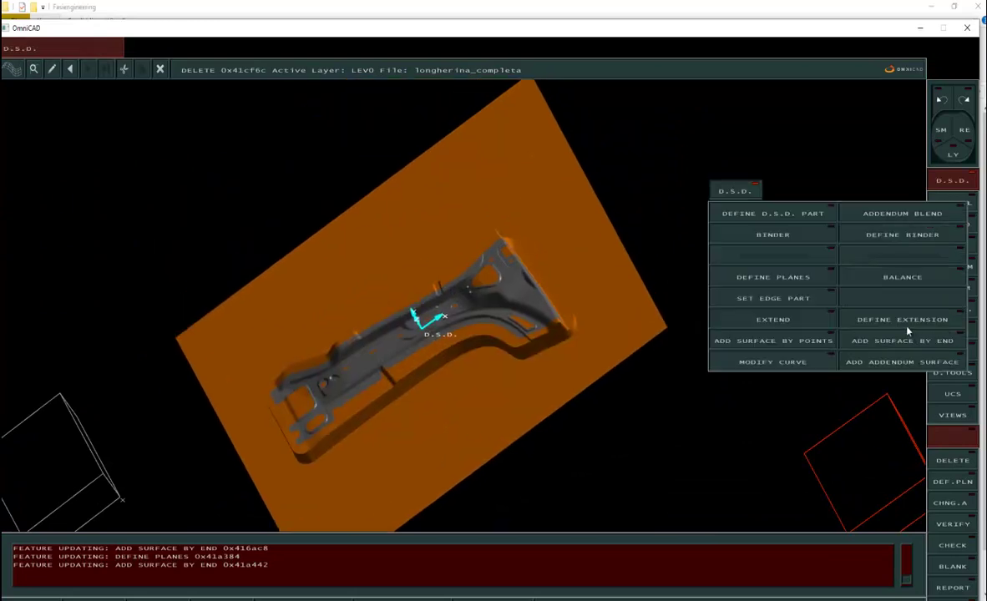
{"action": "left_click", "coordinate": [806, 367]}
{"action": "mouse_move", "coordinate": [370, 215]}
{"action": "middle_mouse_down"}
{"action": "mouse_move", "coordinate": [439, 246]}
{"action": "mouse_move", "coordinate": [469, 192]}
{"action": "mouse_move", "coordinate": [507, 174]}
{"action": "middle_mouse_up"}
{"action": "scroll", "coordinate": [507, 174], "scroll_direction": "up", "scroll_amount": 3}
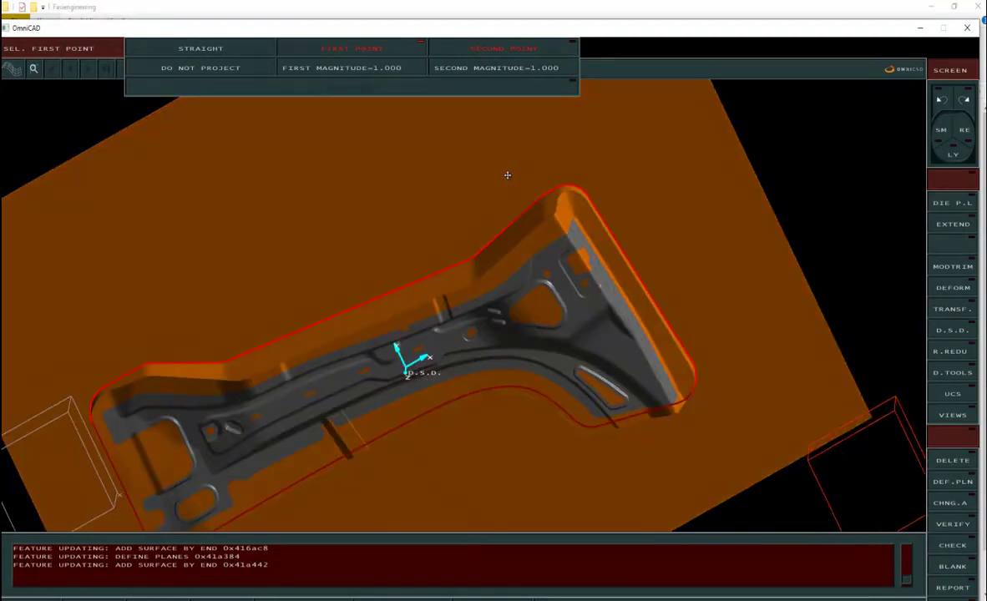
{"action": "left_click", "coordinate": [262, 75]}
{"action": "middle_click_drag", "start_coordinate": [403, 132], "coordinate": [508, 196]}
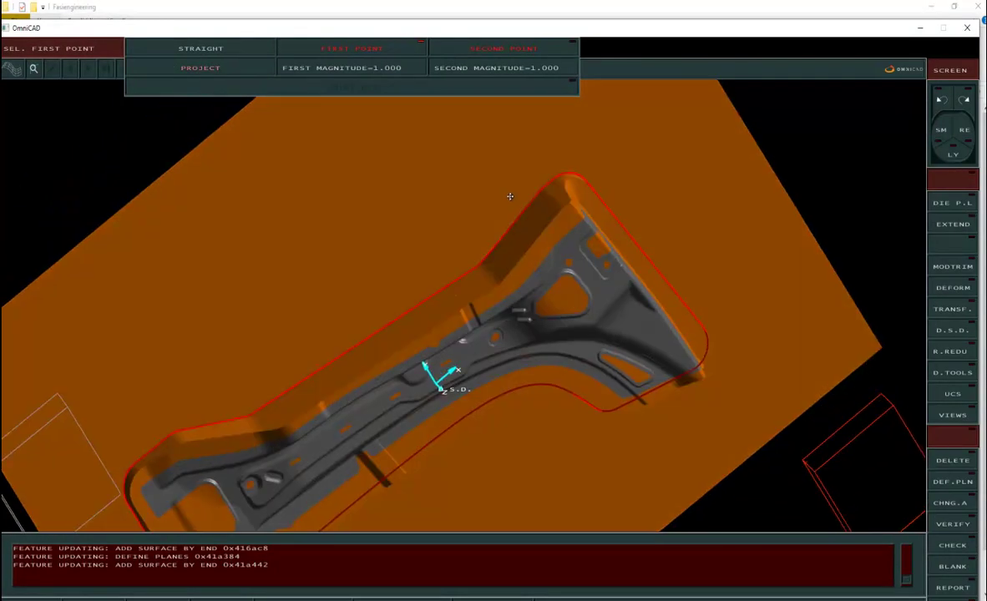
{"action": "scroll", "coordinate": [580, 189], "scroll_direction": "up", "scroll_amount": 4}
{"action": "middle_click_drag", "start_coordinate": [580, 189], "coordinate": [481, 260]}
{"action": "left_click", "coordinate": [443, 201]}
{"action": "left_click", "coordinate": [413, 223]}
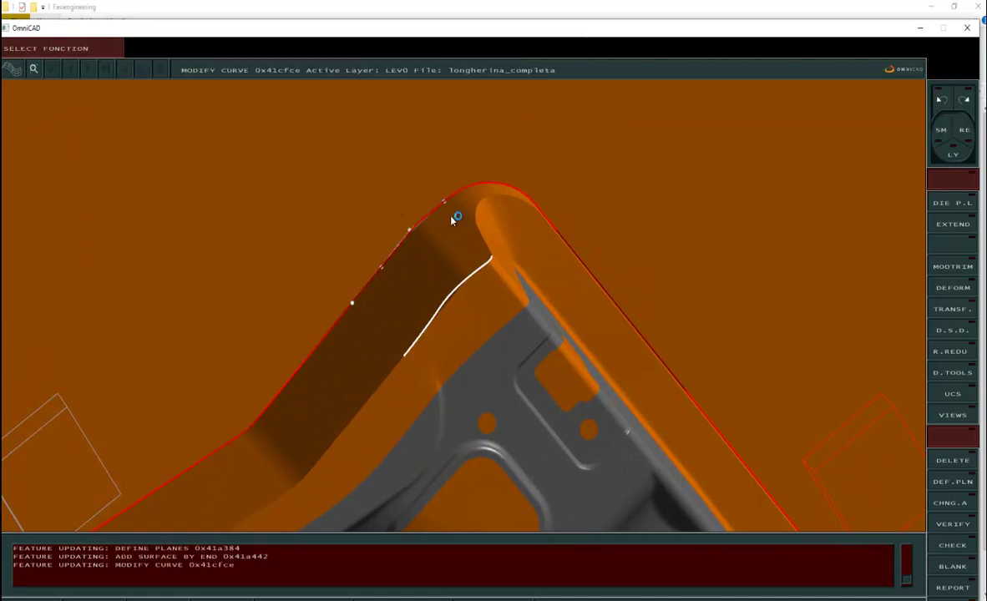
Step: Smooth the boundary curve's concave bend where the wide end meets the long straight side, projecting the new span
{"action": "scroll", "coordinate": [393, 288], "scroll_direction": "down", "scroll_amount": 6}
{"action": "scroll", "coordinate": [423, 291], "scroll_direction": "up", "scroll_amount": 5}
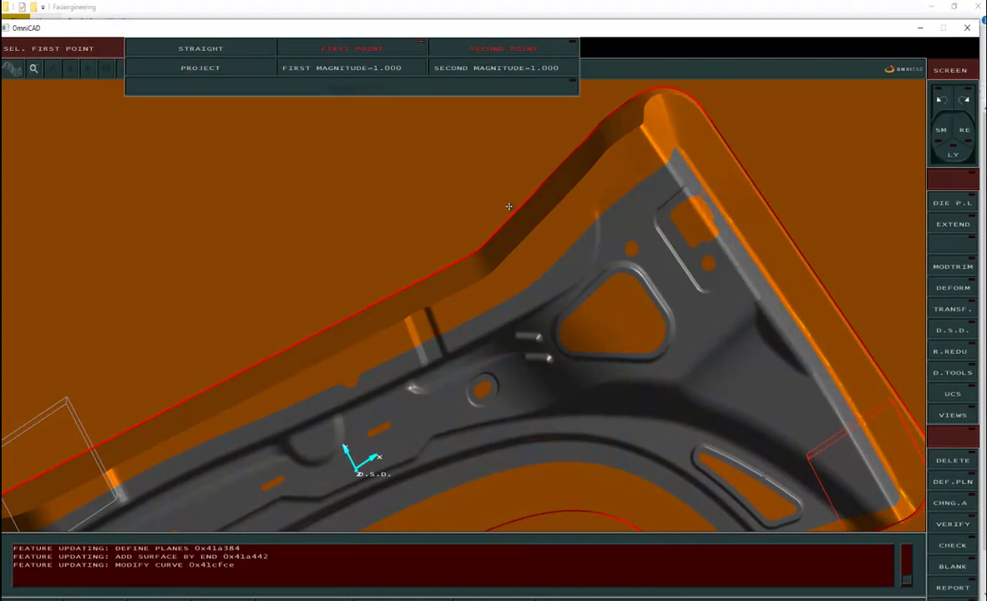
{"action": "left_click", "coordinate": [517, 208]}
{"action": "left_click", "coordinate": [417, 284]}
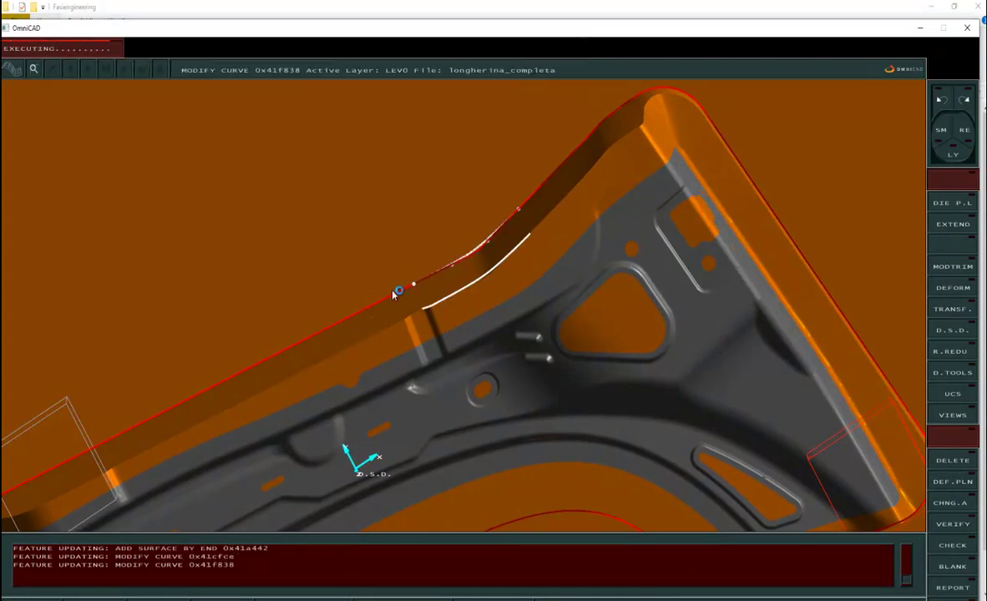
Step: Smooth the boundary curve's concave bend near the narrow end with a projected span, and finish modifying curves
{"action": "scroll", "coordinate": [410, 263], "scroll_direction": "down", "scroll_amount": 6}
{"action": "scroll", "coordinate": [383, 306], "scroll_direction": "up", "scroll_amount": 6}
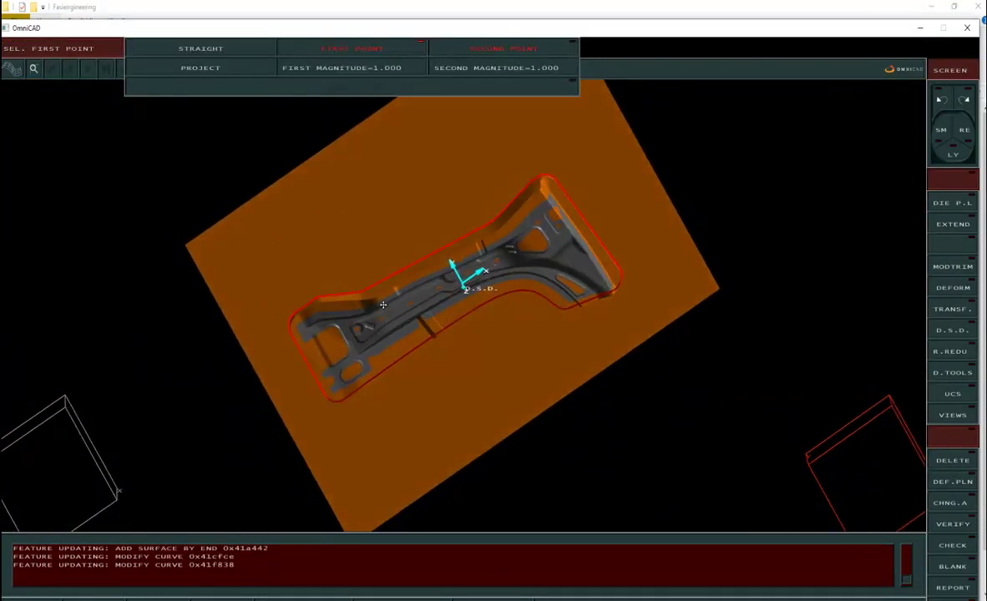
{"action": "left_click", "coordinate": [297, 276]}
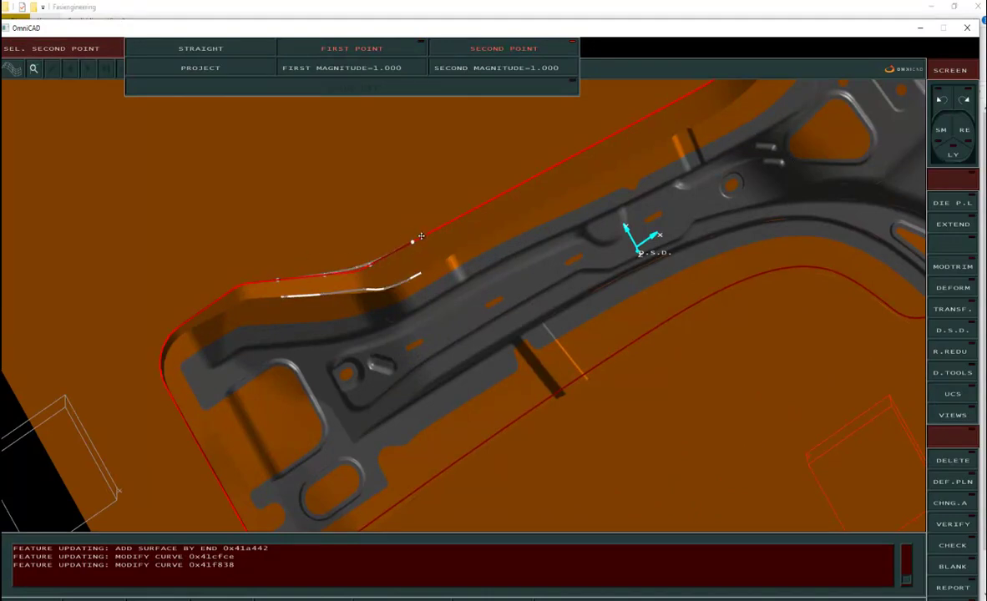
{"action": "scroll", "coordinate": [347, 282], "scroll_direction": "up", "scroll_amount": 2}
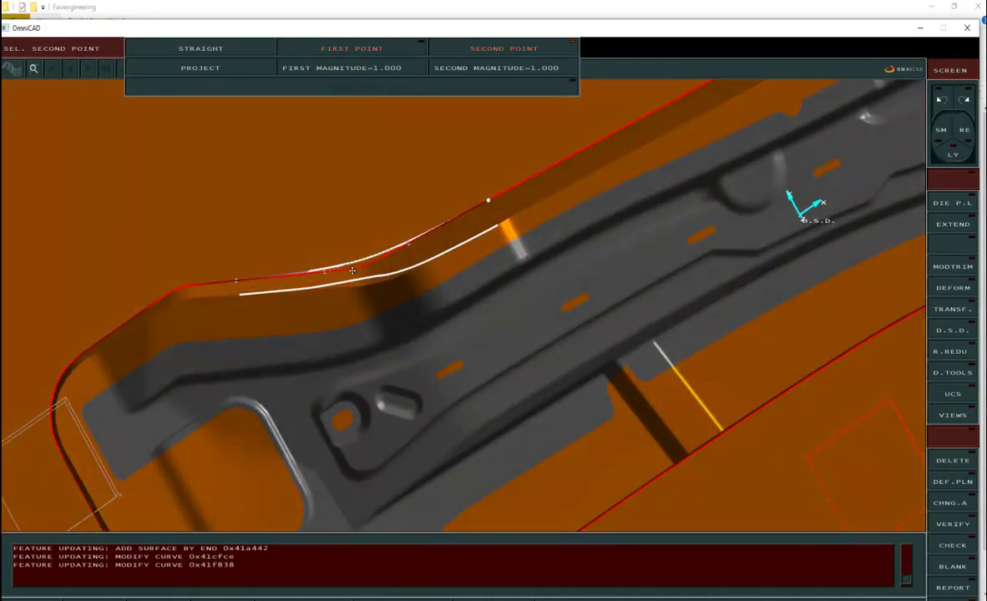
{"action": "left_click", "coordinate": [377, 284]}
{"action": "scroll", "coordinate": [367, 280], "scroll_direction": "down", "scroll_amount": 6}
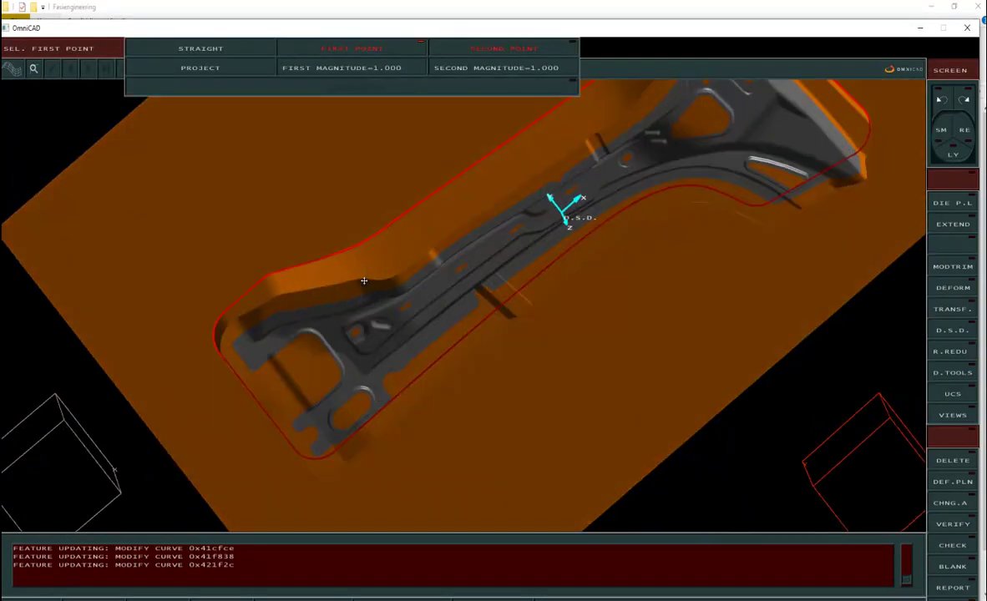
{"action": "scroll", "coordinate": [374, 278], "scroll_direction": "up", "scroll_amount": 4}
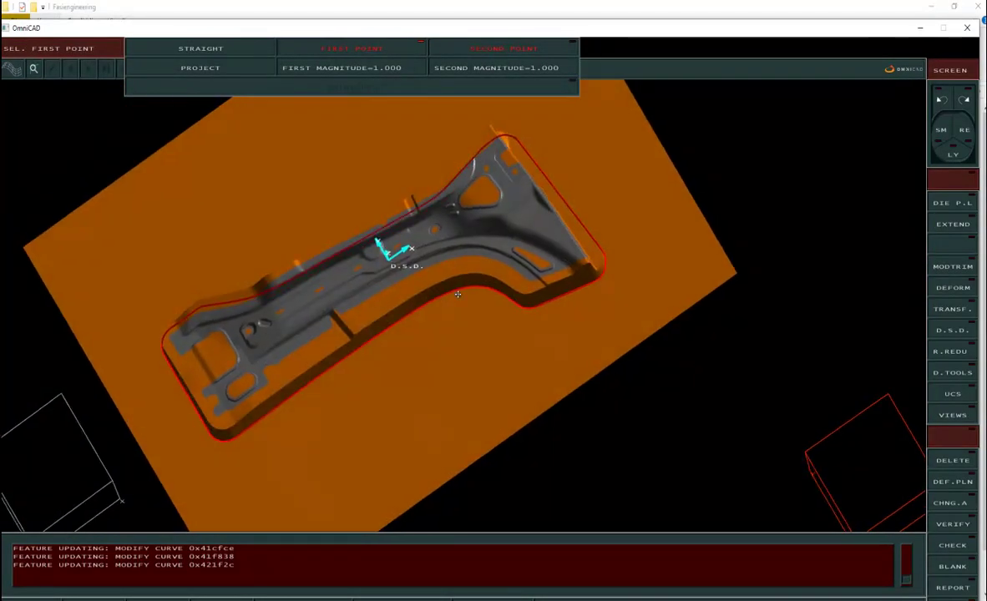
{"action": "key", "text": "Escape"}
{"action": "middle_click_drag", "start_coordinate": [613, 262], "coordinate": [649, 258]}
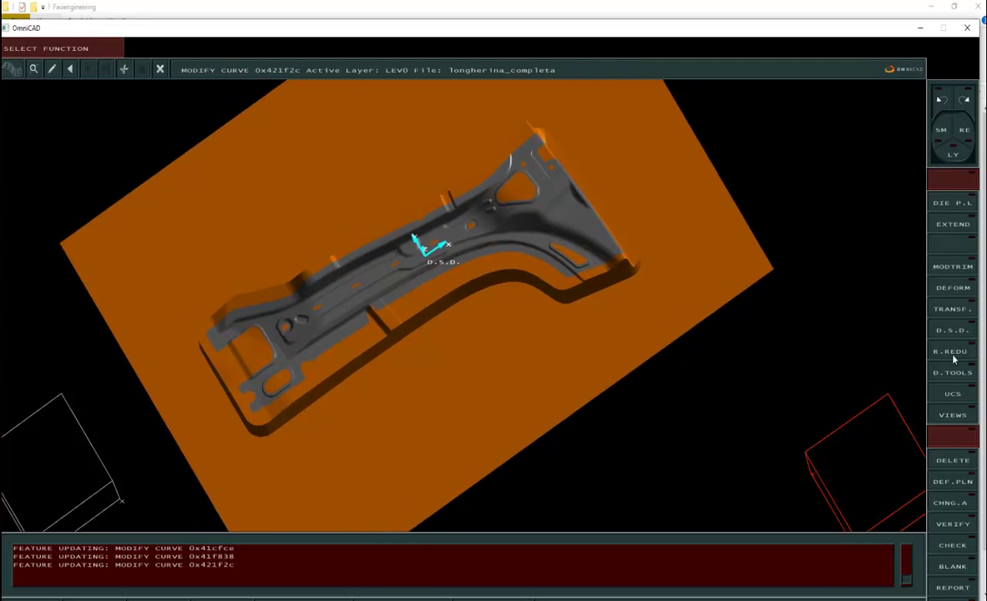
Step: Create an addendum blend by radius along the closed upper edge of the addendum wall, with radius 10
{"action": "left_click", "coordinate": [936, 333]}
{"action": "left_click", "coordinate": [848, 234]}
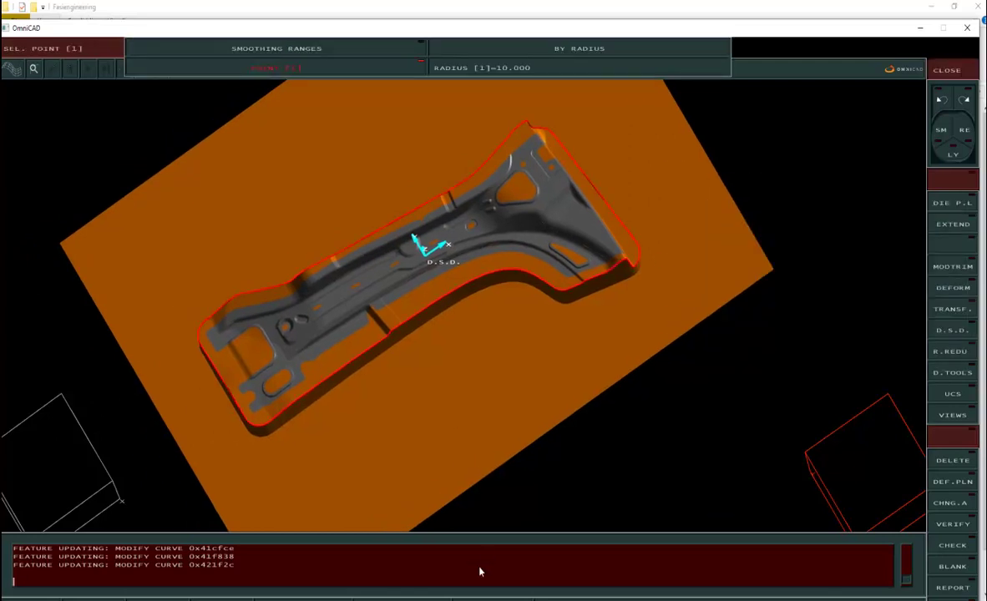
{"action": "scroll", "coordinate": [389, 313], "scroll_direction": "up", "scroll_amount": 5}
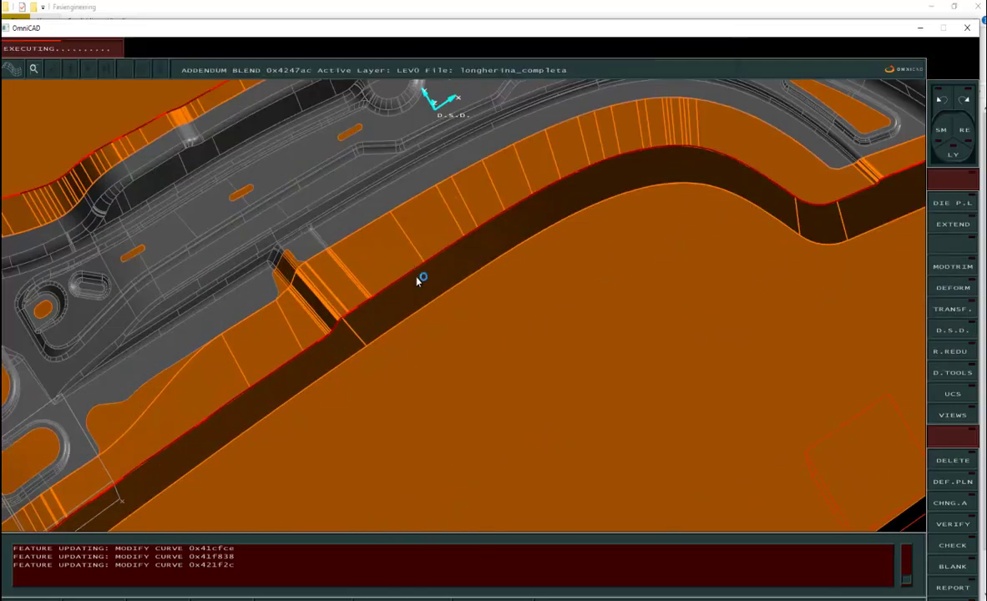
{"action": "left_click", "coordinate": [414, 272]}
{"action": "scroll", "coordinate": [444, 269], "scroll_direction": "down", "scroll_amount": 5}
{"action": "middle_click_drag", "start_coordinate": [564, 269], "coordinate": [327, 377]}
{"action": "scroll", "coordinate": [327, 378], "scroll_direction": "up", "scroll_amount": 8}
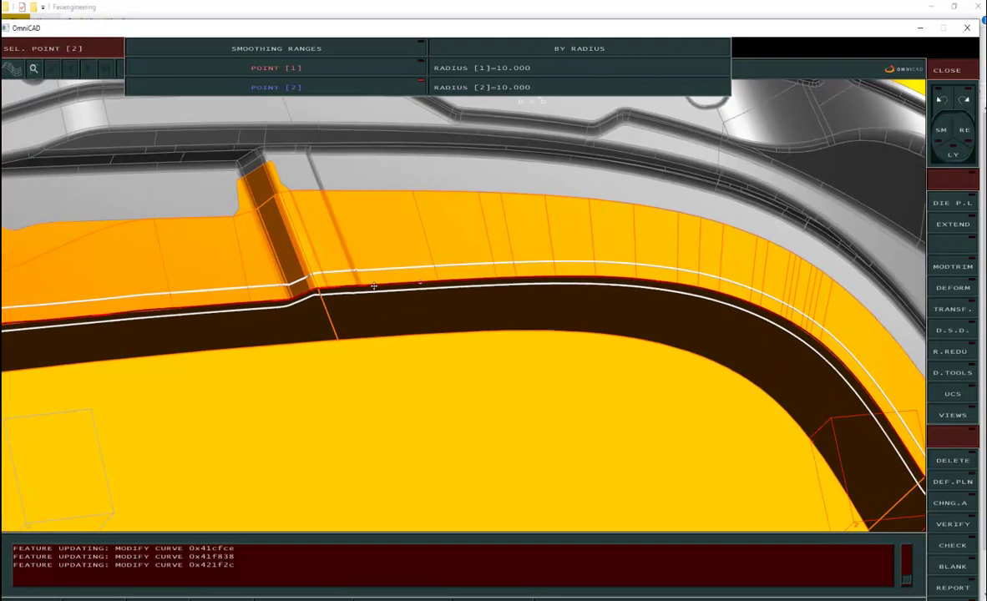
{"action": "scroll", "coordinate": [374, 287], "scroll_direction": "down", "scroll_amount": 5}
{"action": "middle_click_drag", "start_coordinate": [374, 286], "coordinate": [185, 296]}
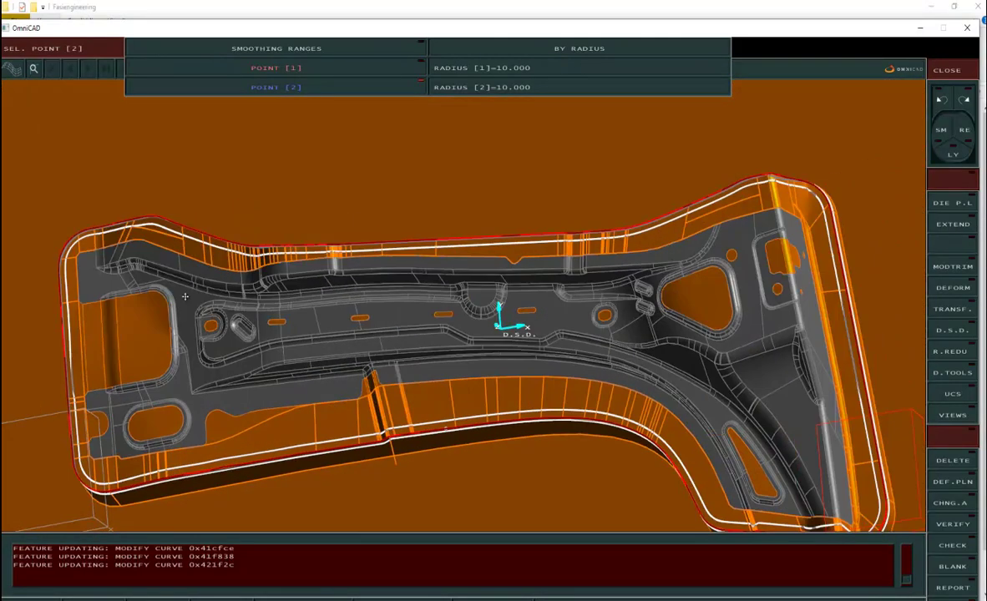
{"action": "left_click", "coordinate": [400, 289]}
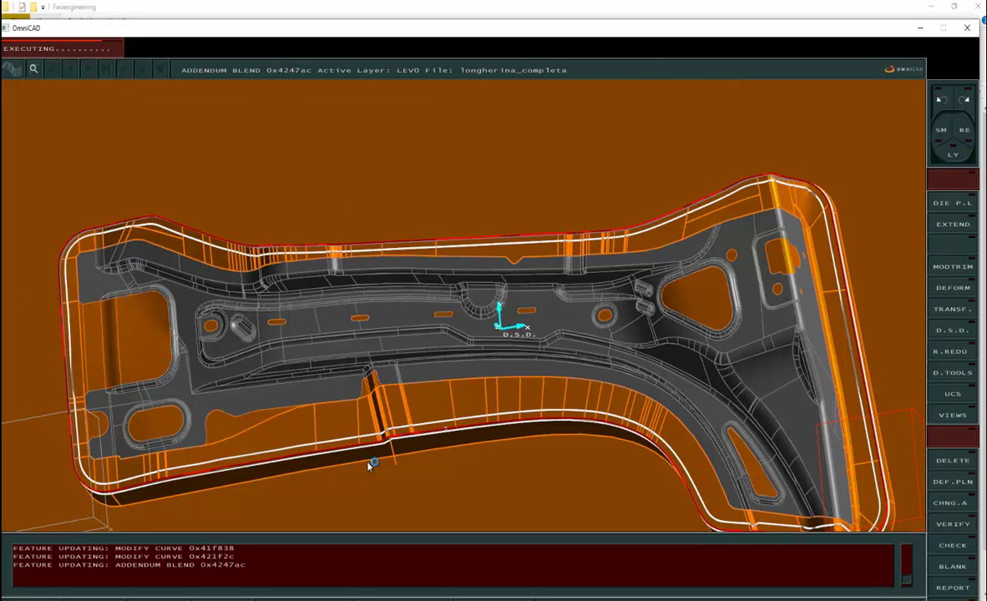
Step: Create an addendum blend along the closed edge where the addendum wall meets the binder
{"action": "middle_click_drag", "start_coordinate": [355, 288], "coordinate": [423, 273]}
{"action": "left_click", "coordinate": [517, 413]}
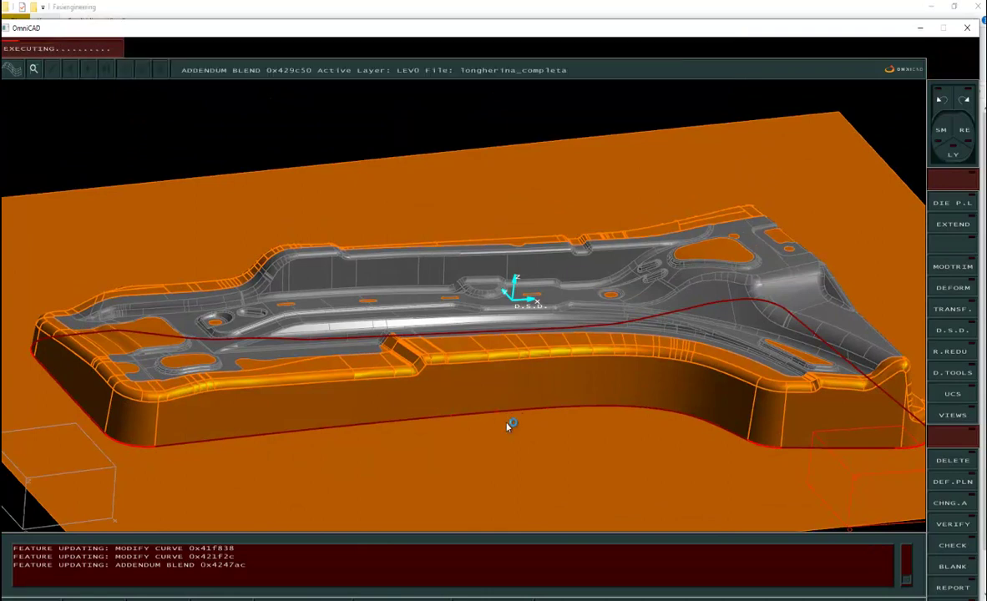
{"action": "scroll", "coordinate": [543, 392], "scroll_direction": "down", "scroll_amount": 5}
{"action": "middle_click_drag", "start_coordinate": [538, 368], "coordinate": [586, 443]}
{"action": "left_click", "coordinate": [585, 437]}
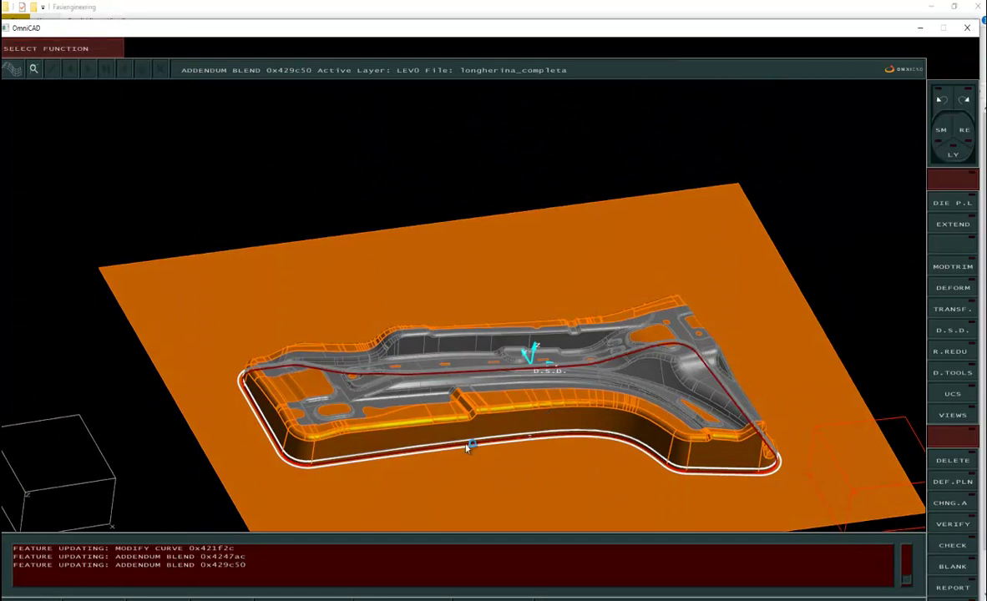
Step: Run a surface check in REFLEX mode with step 3 and examine the reflections over the part, addendum walls and edge blends
{"action": "mouse_move", "coordinate": [460, 484]}
{"action": "middle_mouse_down"}
{"action": "mouse_move", "coordinate": [514, 453]}
{"action": "mouse_move", "coordinate": [519, 465]}
{"action": "middle_mouse_up"}
{"action": "middle_click_drag", "start_coordinate": [603, 415], "coordinate": [646, 297]}
{"action": "scroll", "coordinate": [580, 387], "scroll_direction": "up", "scroll_amount": 5}
{"action": "scroll", "coordinate": [646, 297], "scroll_direction": "down", "scroll_amount": 3}
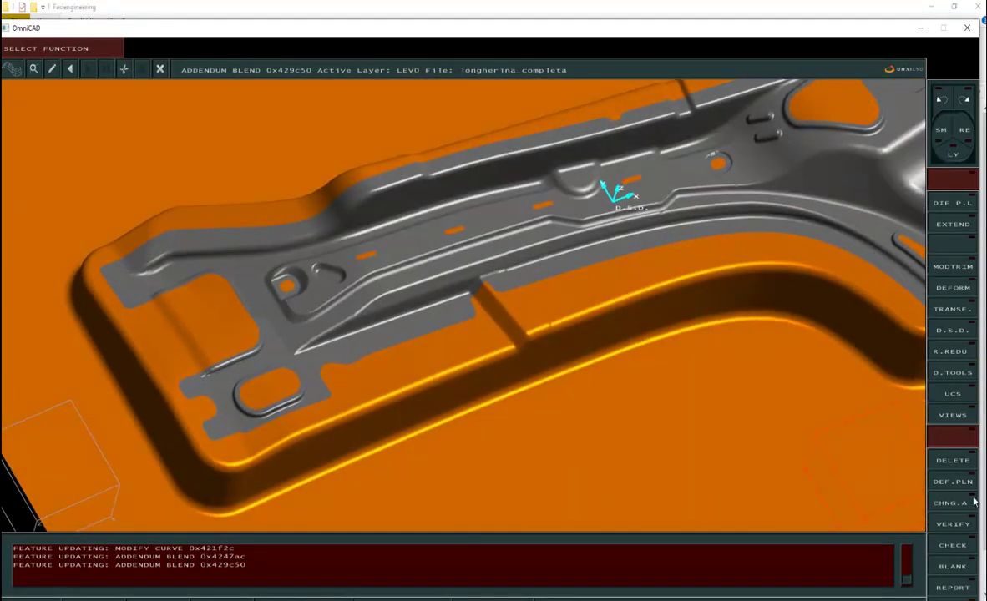
{"action": "left_click", "coordinate": [961, 544]}
{"action": "left_click", "coordinate": [937, 470]}
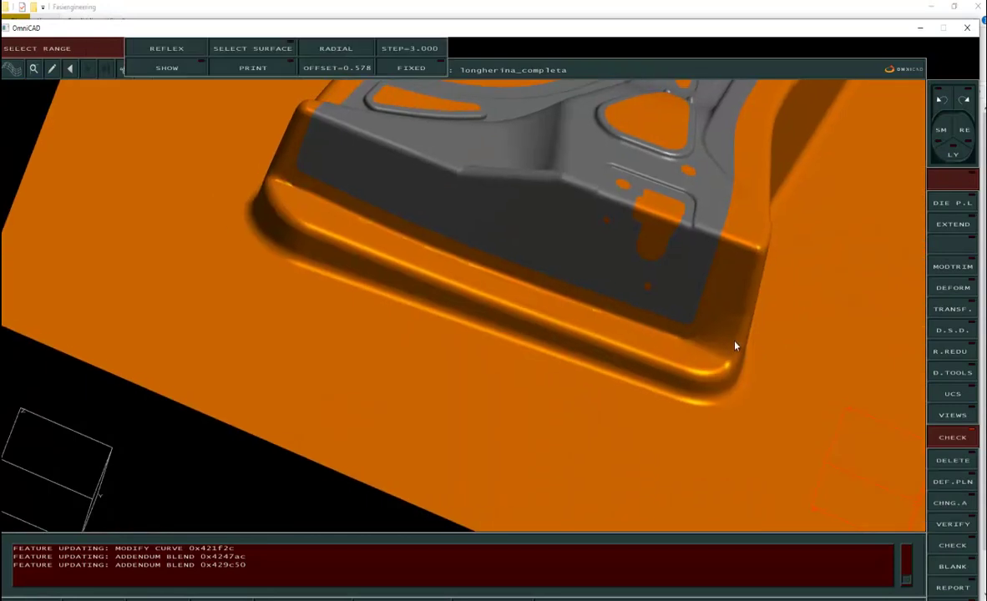
{"action": "middle_click_drag", "start_coordinate": [735, 345], "coordinate": [735, 345]}
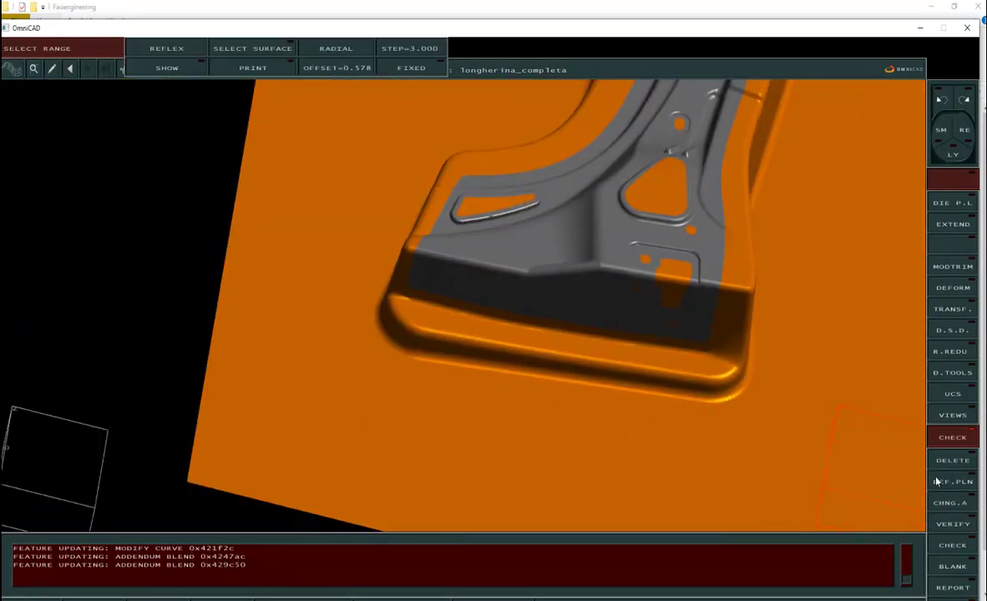
{"action": "left_click", "coordinate": [953, 544]}
{"action": "left_click", "coordinate": [932, 471]}
{"action": "left_click", "coordinate": [652, 330]}
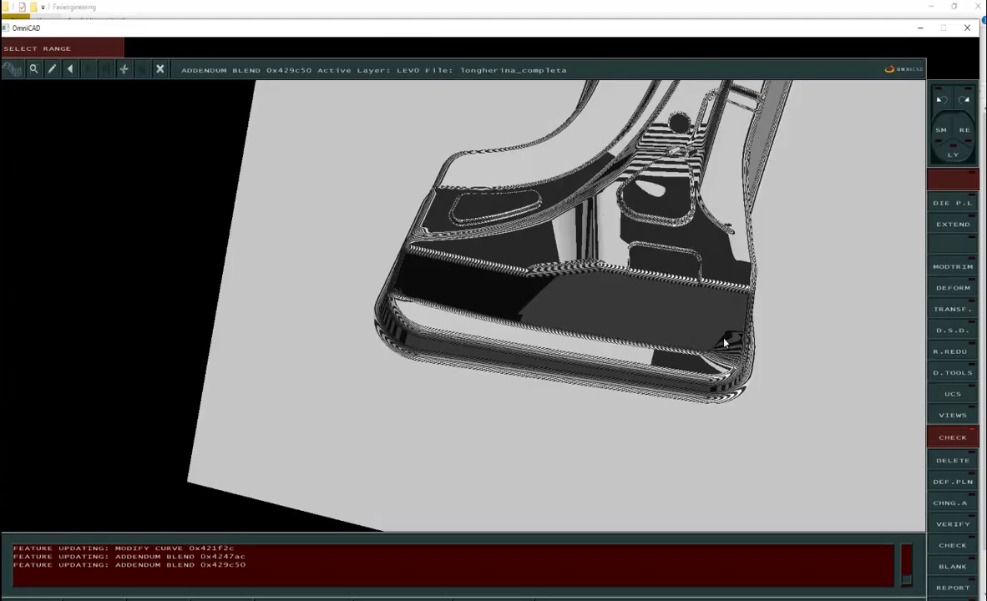
{"action": "left_click", "coordinate": [717, 314]}
{"action": "middle_click_drag", "start_coordinate": [717, 314], "coordinate": [443, 251]}
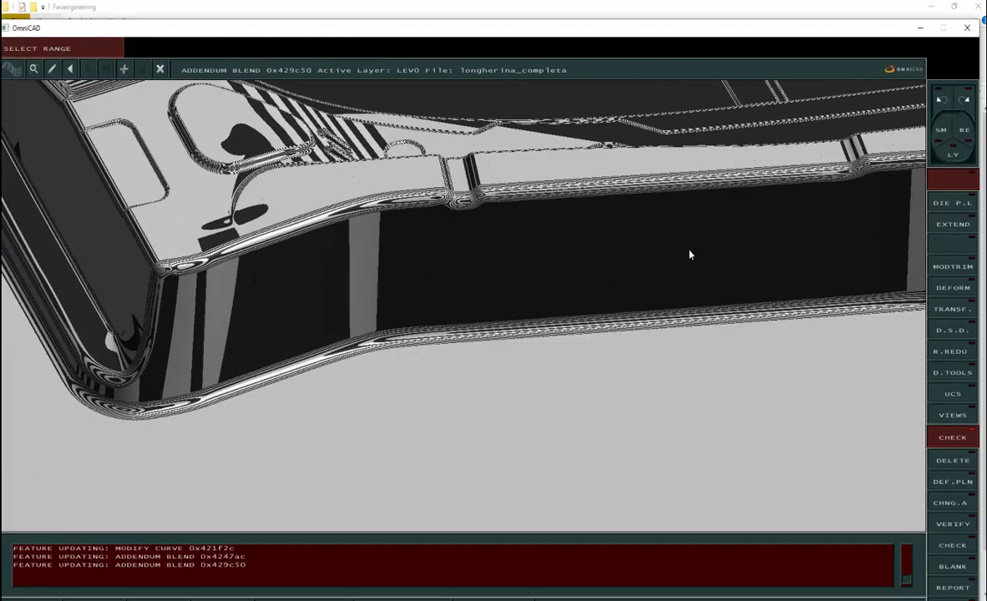
{"action": "right_click", "coordinate": [690, 255]}
Step: Open the addendum region beside the small notch near the wide end for editing its point definitions
{"action": "scroll", "coordinate": [489, 200], "scroll_direction": "up", "scroll_amount": 3}
{"action": "mouse_move", "coordinate": [488, 199]}
{"action": "middle_mouse_down"}
{"action": "mouse_move", "coordinate": [497, 260]}
{"action": "mouse_move", "coordinate": [472, 276]}
{"action": "mouse_move", "coordinate": [452, 266]}
{"action": "middle_mouse_up"}
{"action": "scroll", "coordinate": [452, 267], "scroll_direction": "up", "scroll_amount": 4}
{"action": "middle_click_drag", "start_coordinate": [571, 262], "coordinate": [529, 254]}
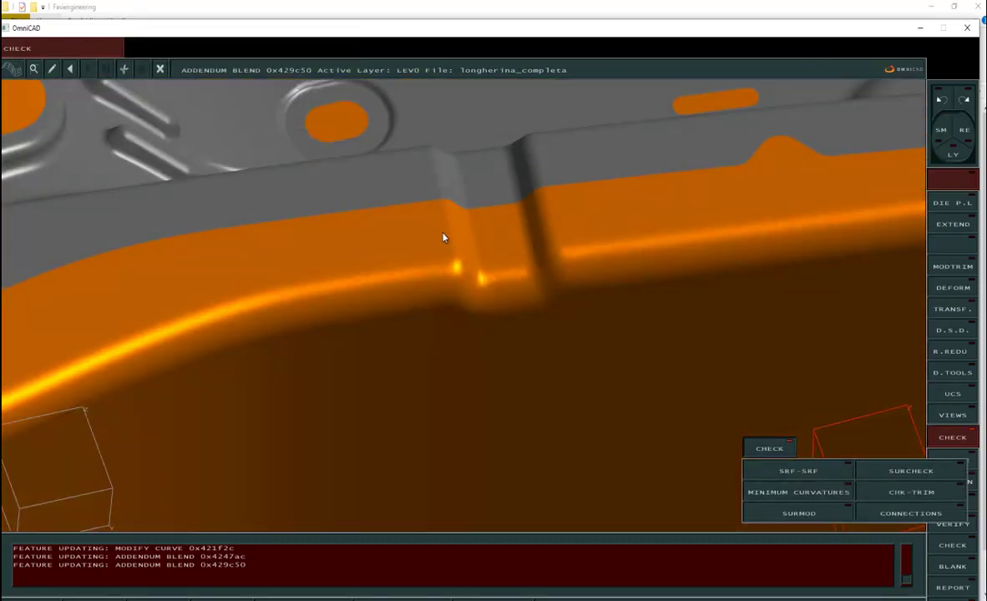
{"action": "scroll", "coordinate": [442, 229], "scroll_direction": "up", "scroll_amount": 4}
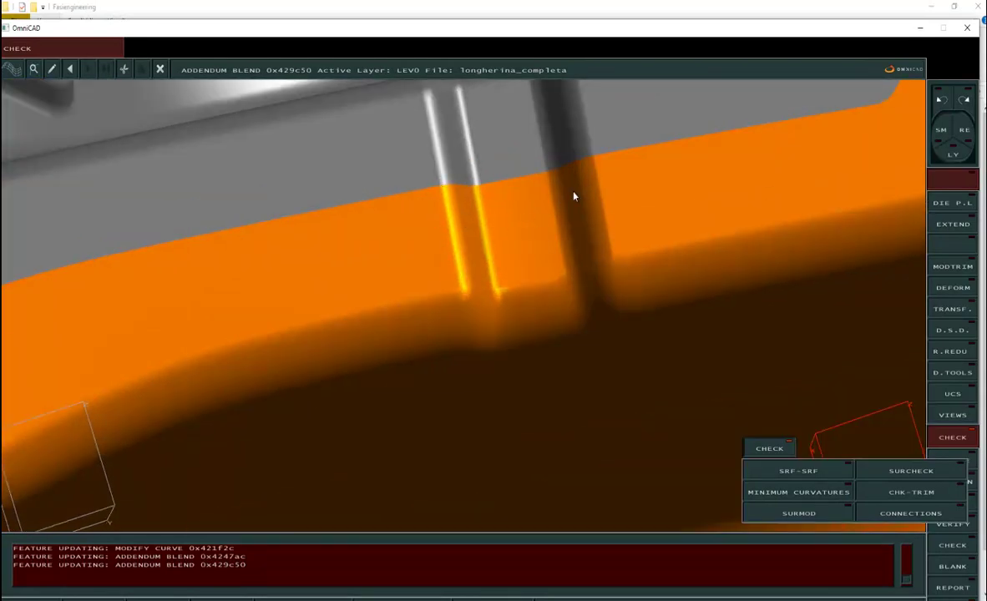
{"action": "scroll", "coordinate": [694, 242], "scroll_direction": "down", "scroll_amount": 5}
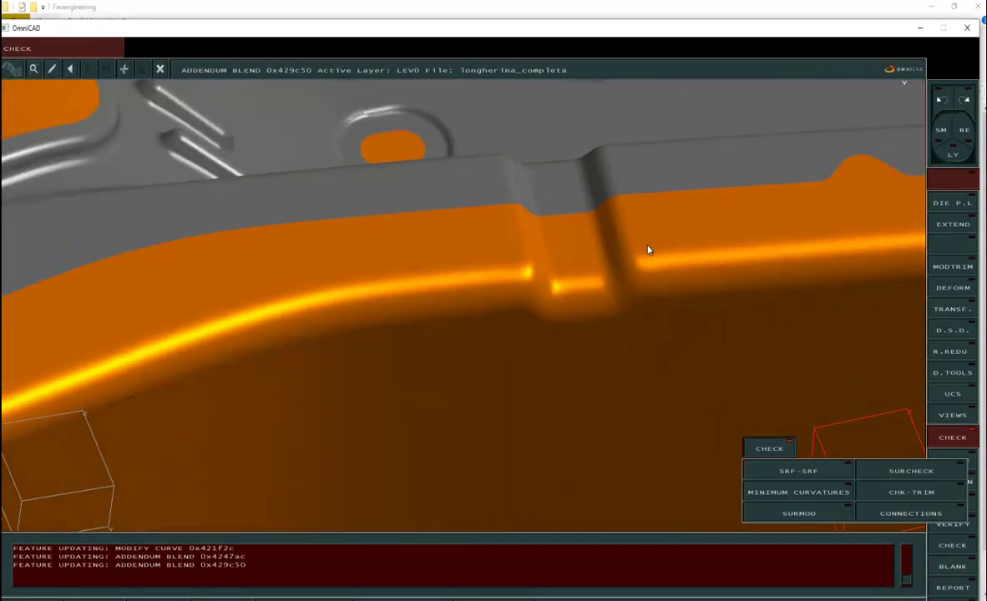
{"action": "right_click", "coordinate": [587, 292]}
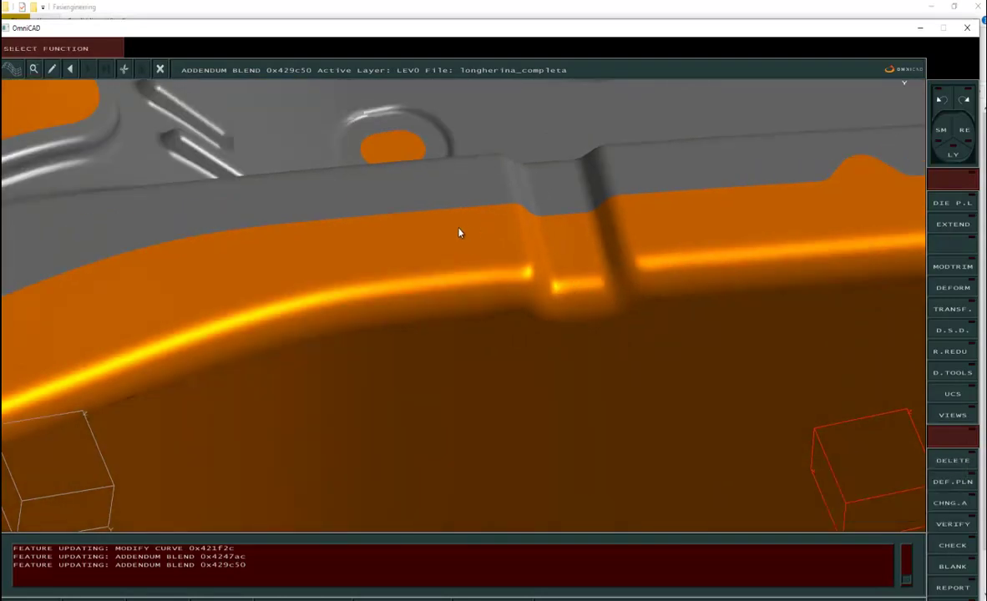
{"action": "double_click", "coordinate": [486, 225]}
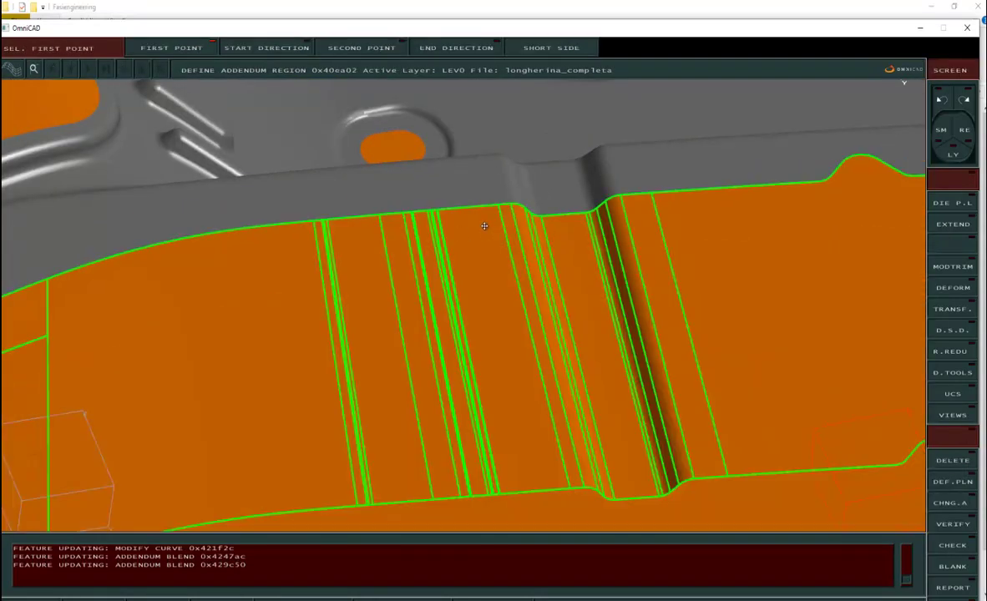
{"action": "double_click", "coordinate": [485, 226]}
{"action": "double_click", "coordinate": [505, 226]}
{"action": "double_click", "coordinate": [501, 226]}
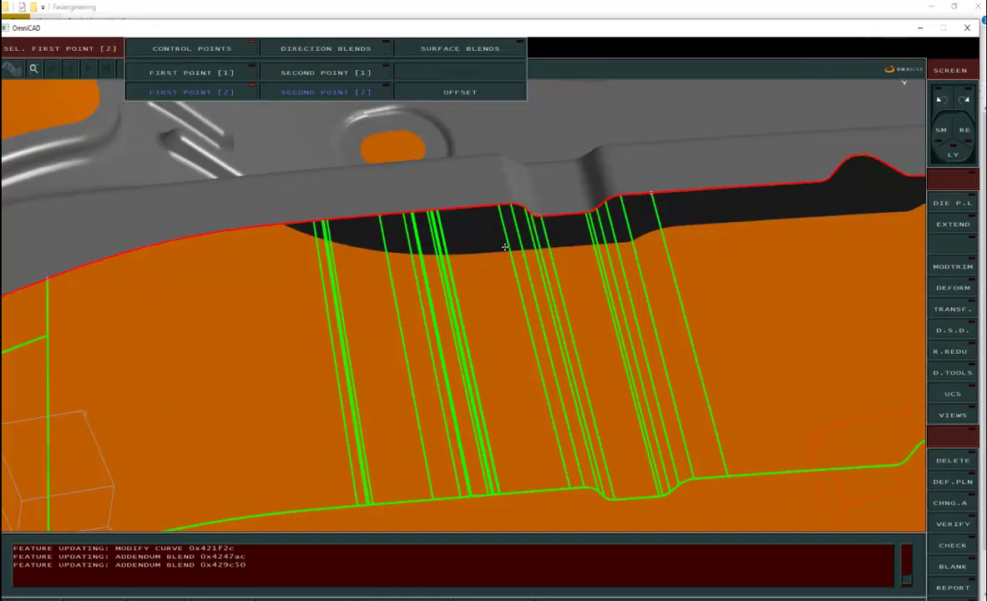
Step: Add a fourth surface blend with offset 0.9 across the small notch, keeping directions, and rebuild the addendum with its blends
{"action": "left_click", "coordinate": [458, 50]}
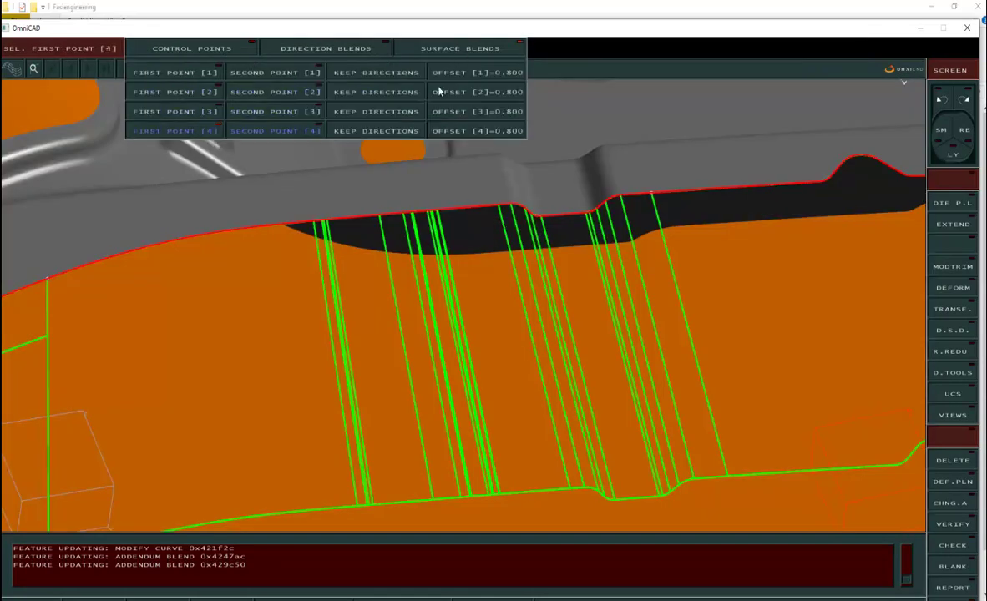
{"action": "left_click", "coordinate": [518, 132]}
{"action": "type", "text": ".9"}
{"action": "key", "text": "Return"}
{"action": "left_click", "coordinate": [487, 220]}
{"action": "left_click", "coordinate": [634, 204]}
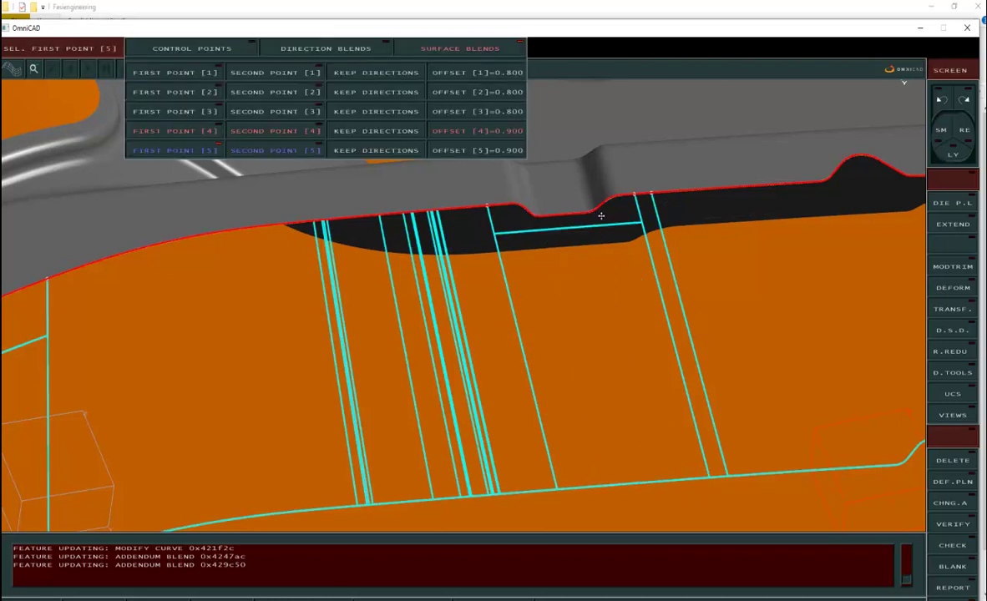
{"action": "right_click", "coordinate": [568, 312]}
{"action": "right_click", "coordinate": [482, 285]}
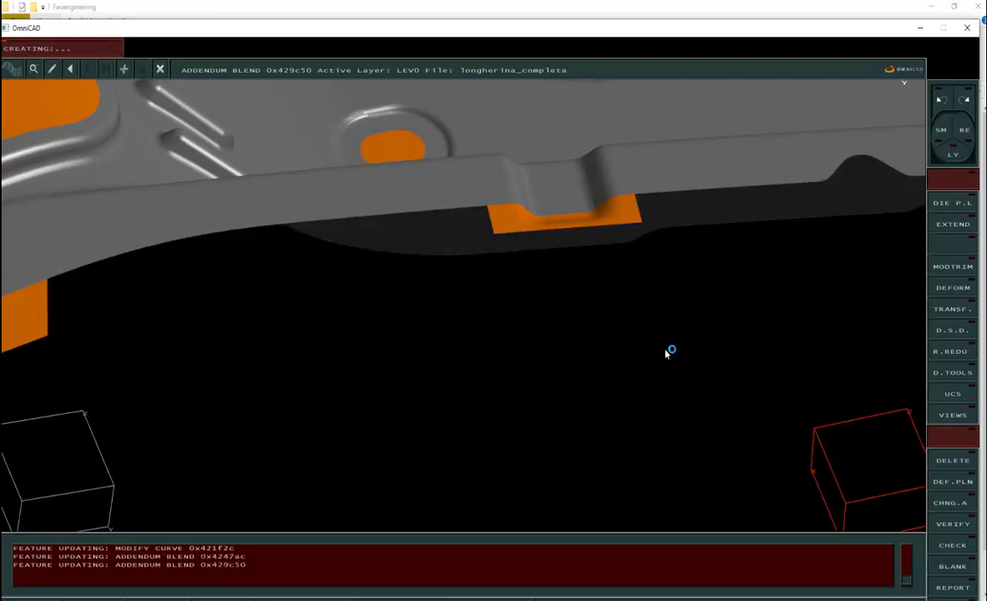
{"action": "scroll", "coordinate": [608, 297], "scroll_direction": "down", "scroll_amount": 10}
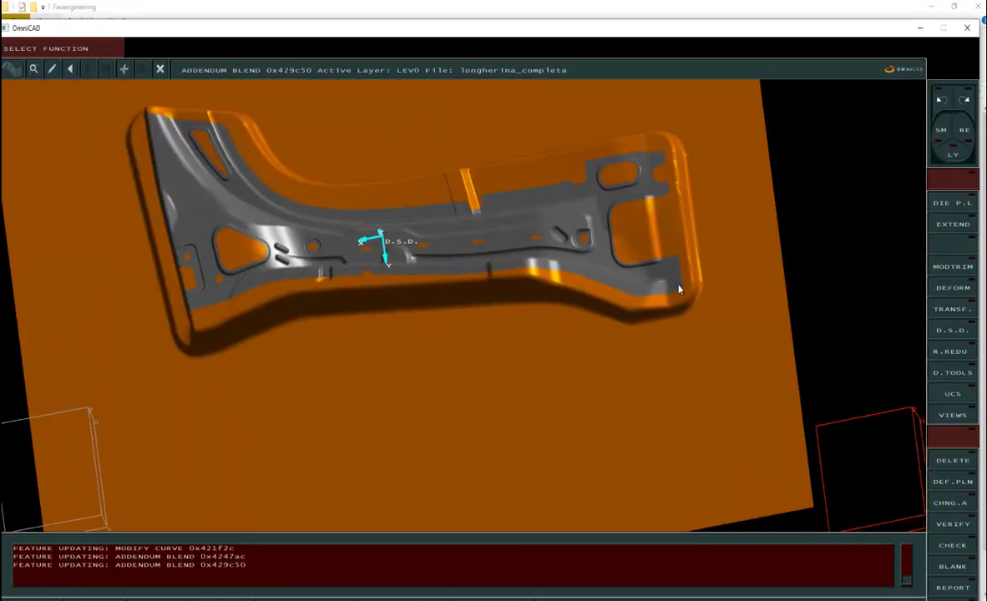
{"action": "middle_click_drag", "start_coordinate": [679, 285], "coordinate": [717, 339]}
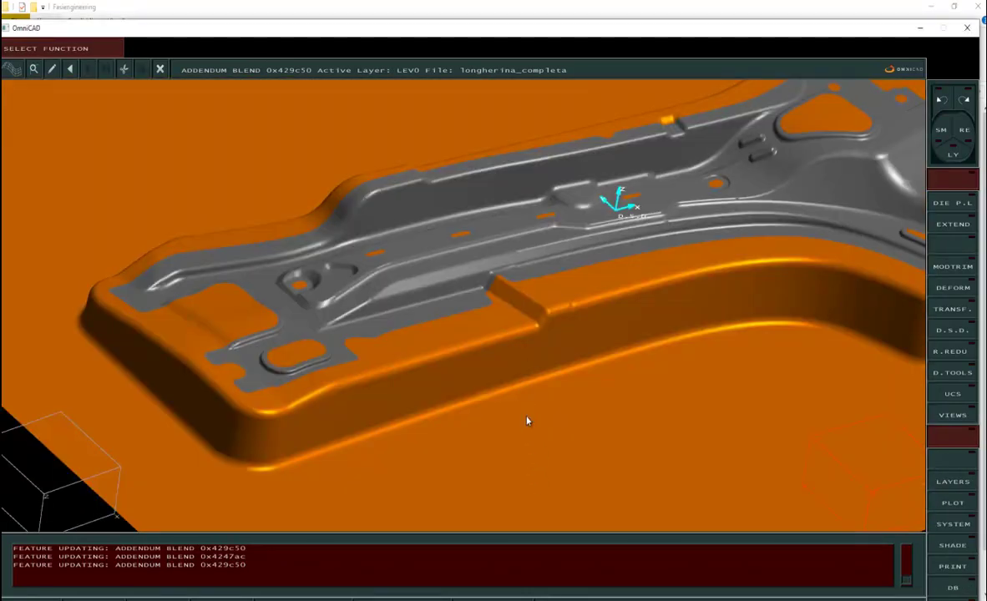
Step: Open the addendum blend on the upper addendum edge beside the small notch and set its first radius to 15
{"action": "scroll", "coordinate": [526, 421], "scroll_direction": "up", "scroll_amount": 10}
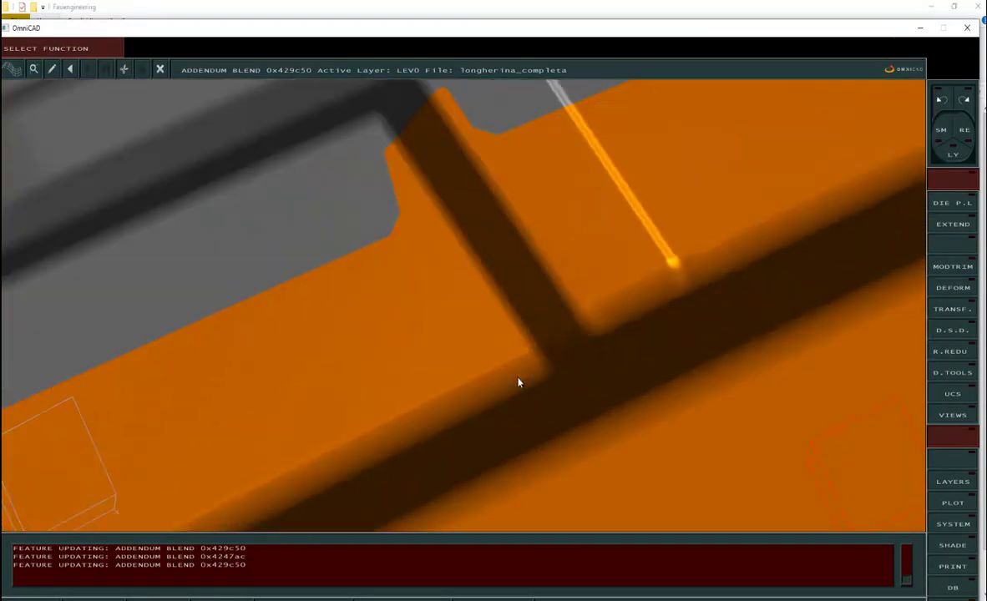
{"action": "middle_click_drag", "start_coordinate": [518, 383], "coordinate": [615, 351]}
{"action": "scroll", "coordinate": [604, 365], "scroll_direction": "down", "scroll_amount": 4}
{"action": "scroll", "coordinate": [614, 357], "scroll_direction": "up", "scroll_amount": 4}
{"action": "scroll", "coordinate": [615, 351], "scroll_direction": "down", "scroll_amount": 3}
{"action": "middle_click_drag", "start_coordinate": [612, 415], "coordinate": [705, 342]}
{"action": "scroll", "coordinate": [688, 339], "scroll_direction": "up", "scroll_amount": 3}
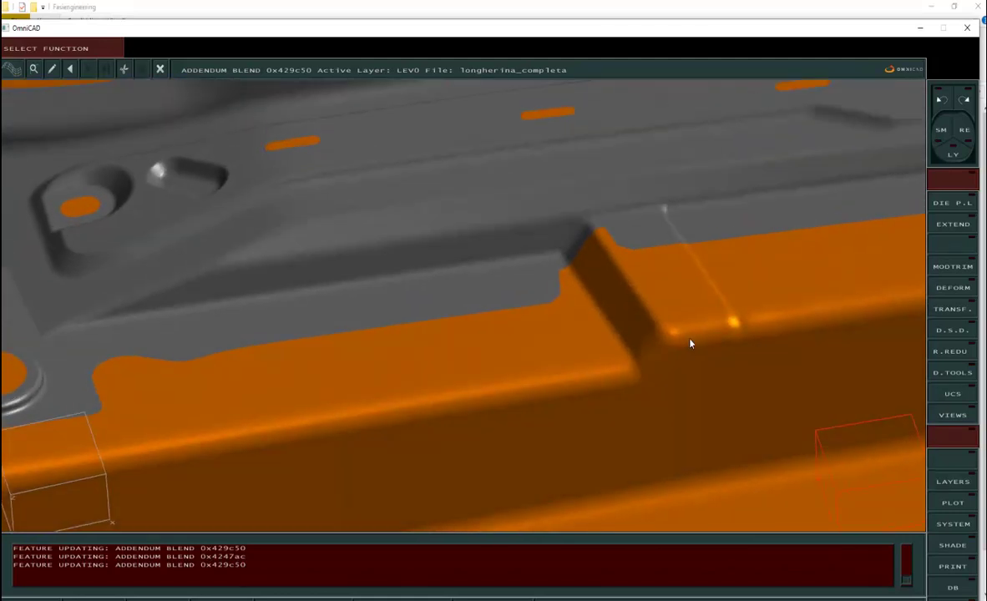
{"action": "left_click", "coordinate": [705, 335]}
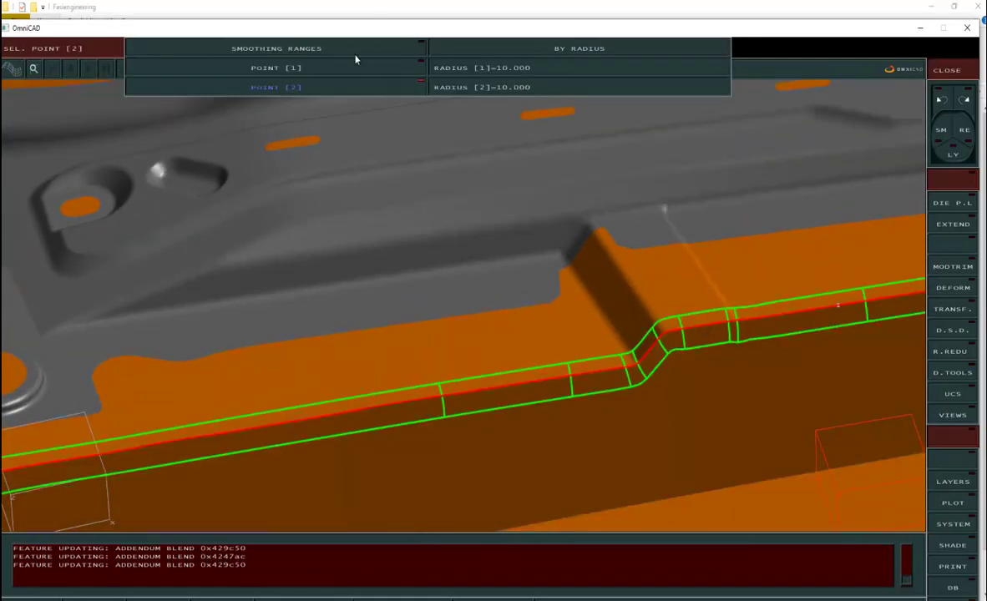
{"action": "left_click", "coordinate": [515, 72]}
{"action": "type", "text": "15"}
{"action": "key", "text": "Return"}
Step: Add a smoothing range with capping to the upper edge blend and set its ratio to 0.8
{"action": "scroll", "coordinate": [652, 336], "scroll_direction": "down", "scroll_amount": 3}
{"action": "middle_click_drag", "start_coordinate": [653, 336], "coordinate": [666, 375]}
{"action": "scroll", "coordinate": [664, 381], "scroll_direction": "down", "scroll_amount": 5}
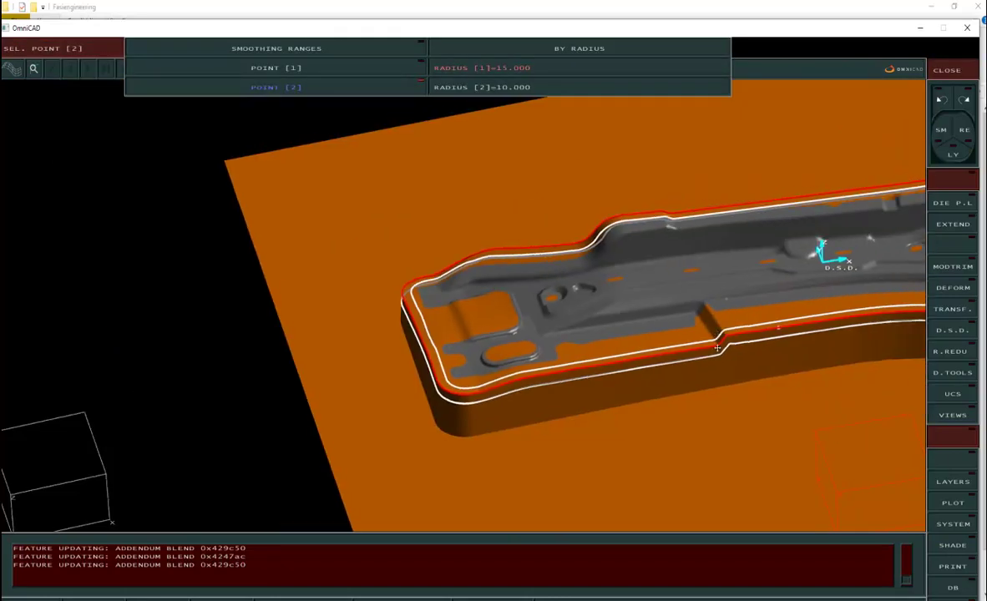
{"action": "scroll", "coordinate": [715, 348], "scroll_direction": "up", "scroll_amount": 5}
{"action": "middle_click_drag", "start_coordinate": [301, 368], "coordinate": [340, 352]}
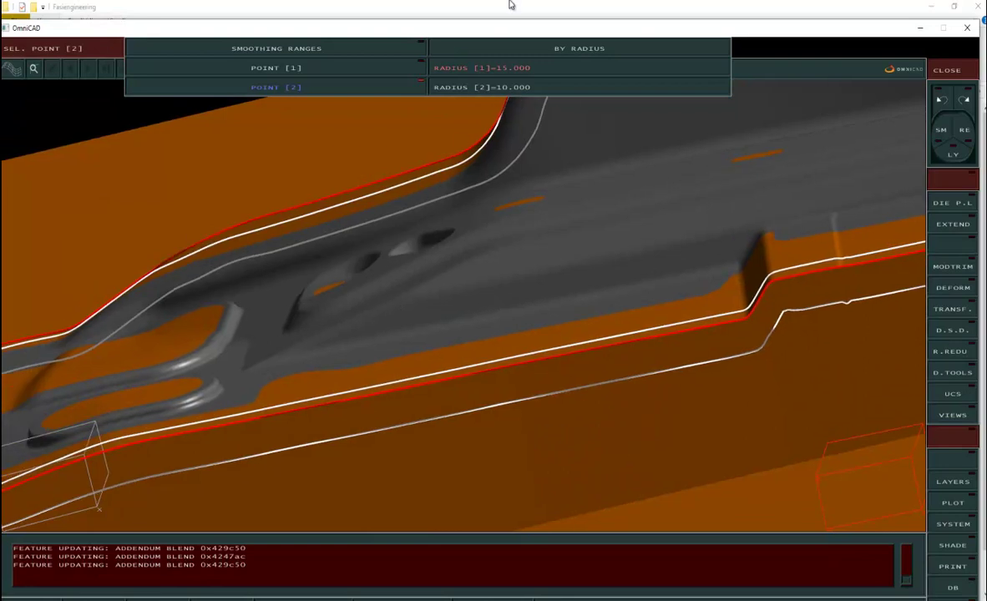
{"action": "left_click", "coordinate": [329, 50]}
{"action": "left_click", "coordinate": [528, 111]}
{"action": "scroll", "coordinate": [684, 209], "scroll_direction": "down", "scroll_amount": 5}
{"action": "type", "text": ".8"}
{"action": "key", "text": "Return"}
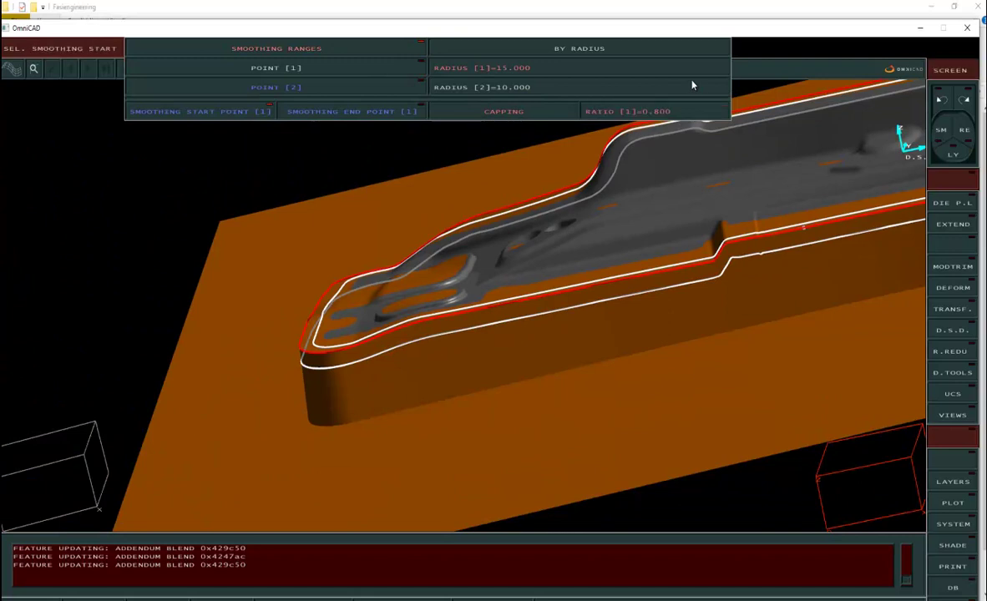
Step: Define the smoothing range from the notch's far corner to the straight edge near the rounded end corner, and rebuild the blend
{"action": "scroll", "coordinate": [778, 250], "scroll_direction": "up", "scroll_amount": 2}
{"action": "scroll", "coordinate": [778, 249], "scroll_direction": "up", "scroll_amount": 2}
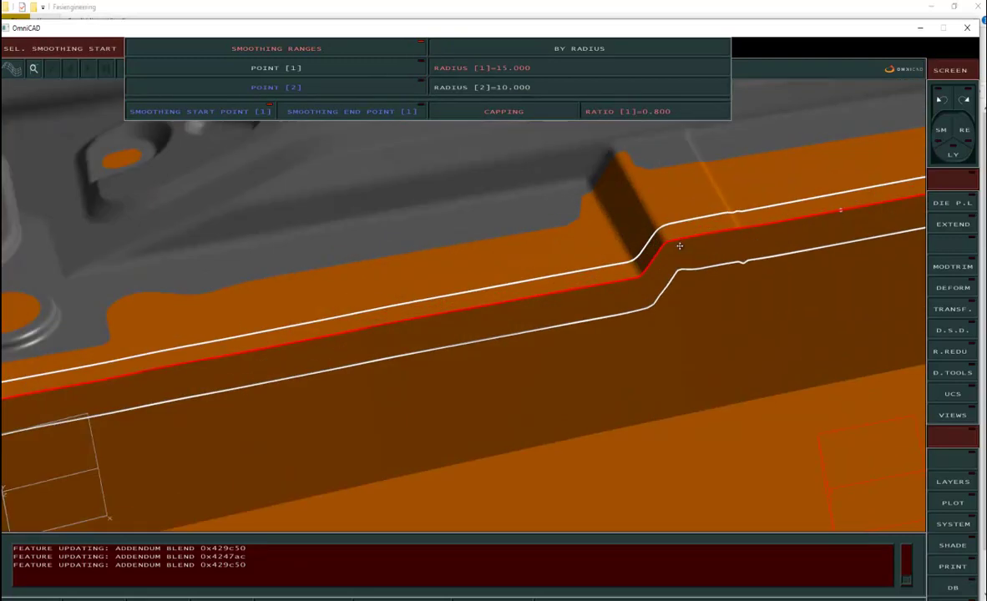
{"action": "left_click", "coordinate": [682, 239]}
{"action": "scroll", "coordinate": [681, 239], "scroll_direction": "down", "scroll_amount": 1}
{"action": "middle_click_drag", "start_coordinate": [682, 239], "coordinate": [857, 233]}
{"action": "mouse_move", "coordinate": [419, 322]}
{"action": "middle_mouse_down"}
{"action": "mouse_move", "coordinate": [443, 280]}
{"action": "mouse_move", "coordinate": [413, 319]}
{"action": "middle_mouse_up"}
{"action": "left_click", "coordinate": [361, 343]}
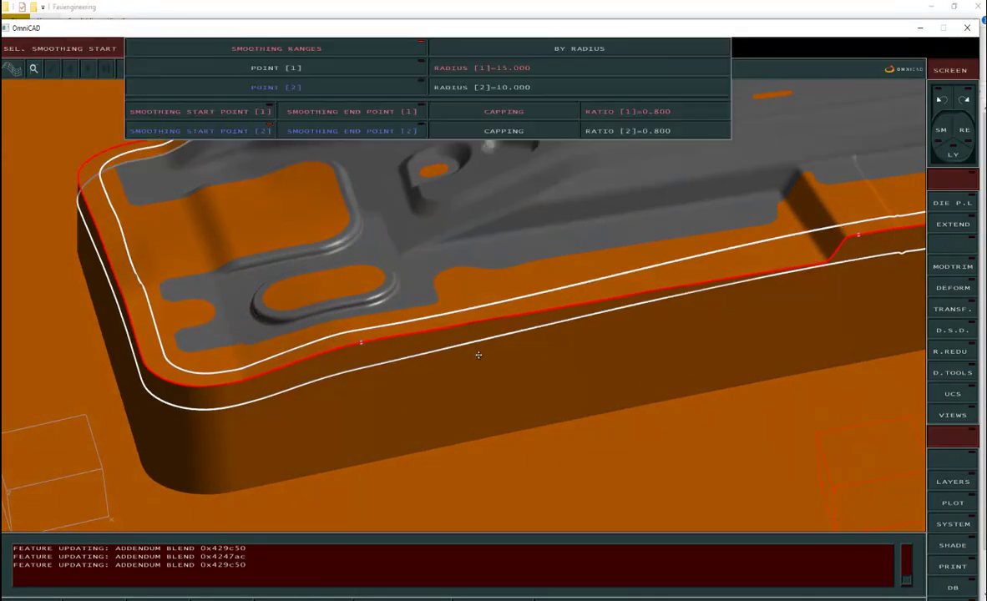
{"action": "middle_click_drag", "start_coordinate": [485, 366], "coordinate": [827, 346]}
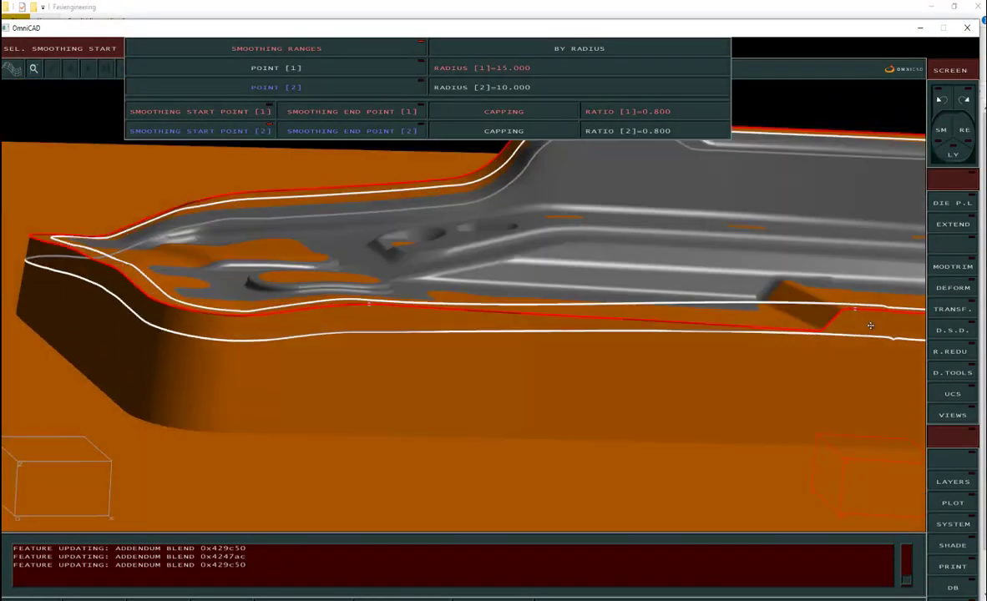
{"action": "middle_click_drag", "start_coordinate": [551, 327], "coordinate": [685, 304]}
{"action": "right_click", "coordinate": [681, 301]}
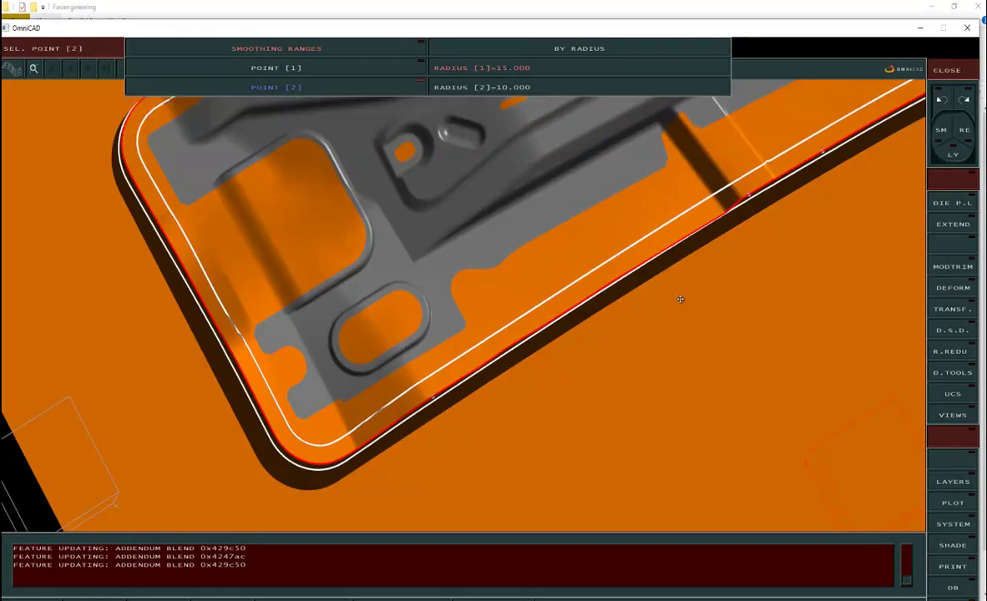
{"action": "right_click", "coordinate": [681, 300]}
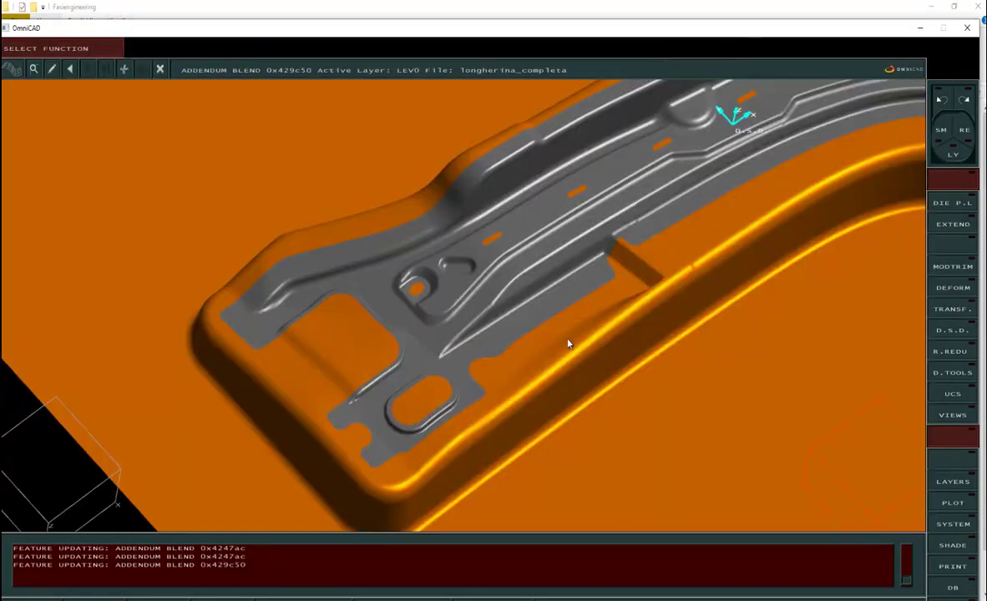
Step: Examine the rebuilt edge blend and the surface transition around the notch and the part's end from several angles
{"action": "middle_click_drag", "start_coordinate": [573, 350], "coordinate": [573, 352]}
{"action": "scroll", "coordinate": [631, 294], "scroll_direction": "up", "scroll_amount": 4}
{"action": "middle_click_drag", "start_coordinate": [631, 294], "coordinate": [621, 238]}
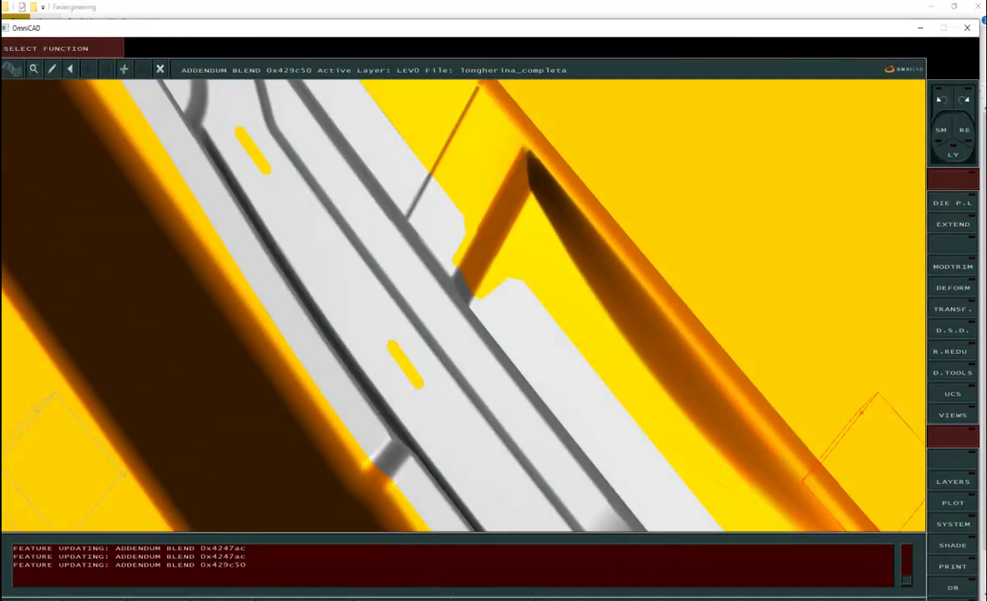
{"action": "mouse_move", "coordinate": [657, 350]}
{"action": "middle_mouse_down"}
{"action": "mouse_move", "coordinate": [643, 321]}
{"action": "mouse_move", "coordinate": [654, 338]}
{"action": "middle_mouse_up"}
{"action": "scroll", "coordinate": [654, 340], "scroll_direction": "down", "scroll_amount": 4}
{"action": "middle_click_drag", "start_coordinate": [635, 401], "coordinate": [814, 276]}
{"action": "scroll", "coordinate": [683, 320], "scroll_direction": "up", "scroll_amount": 5}
{"action": "scroll", "coordinate": [681, 319], "scroll_direction": "down", "scroll_amount": 4}
{"action": "middle_click_drag", "start_coordinate": [493, 374], "coordinate": [490, 372]}
{"action": "middle_click_drag", "start_coordinate": [435, 352], "coordinate": [516, 397]}
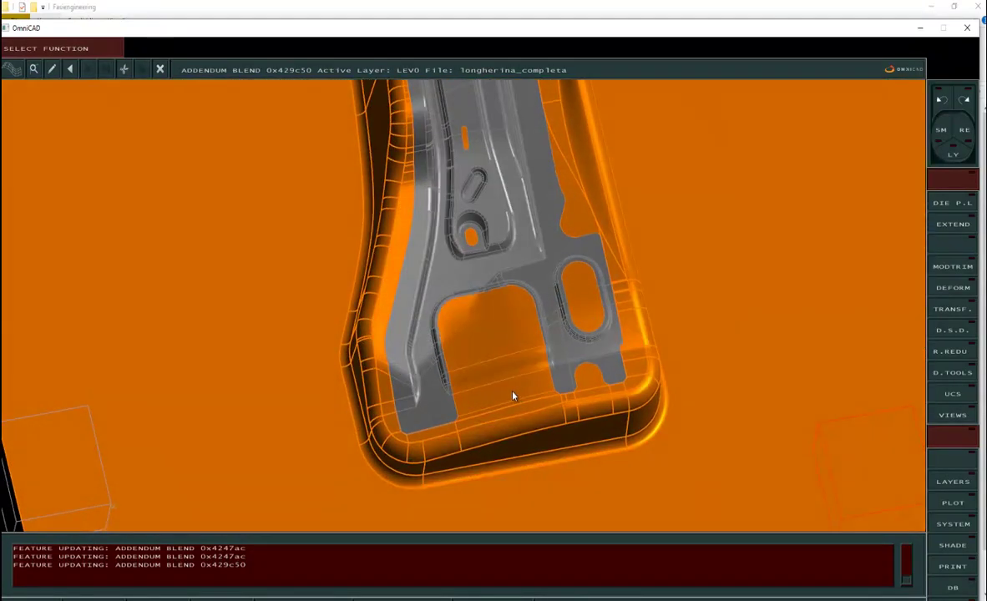
Step: Draw a two-point horizontal line across the middle of the filled large opening at the part's end, in plan view
{"action": "key", "text": "Home"}
{"action": "scroll", "coordinate": [301, 308], "scroll_direction": "up", "scroll_amount": 6}
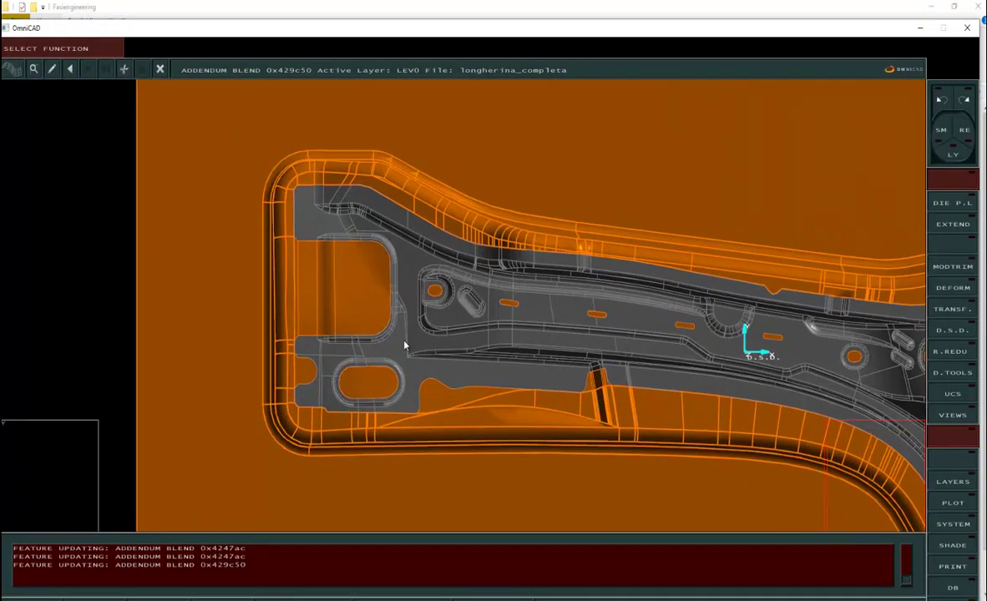
{"action": "scroll", "coordinate": [502, 306], "scroll_direction": "up", "scroll_amount": 2}
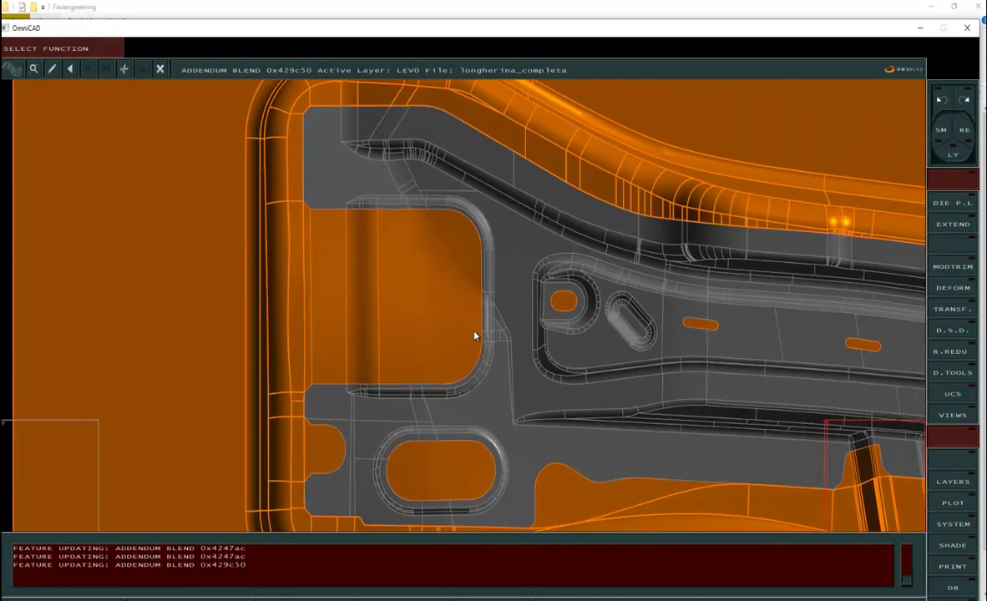
{"action": "right_click", "coordinate": [954, 227]}
{"action": "left_click", "coordinate": [951, 227]}
{"action": "left_click", "coordinate": [793, 216]}
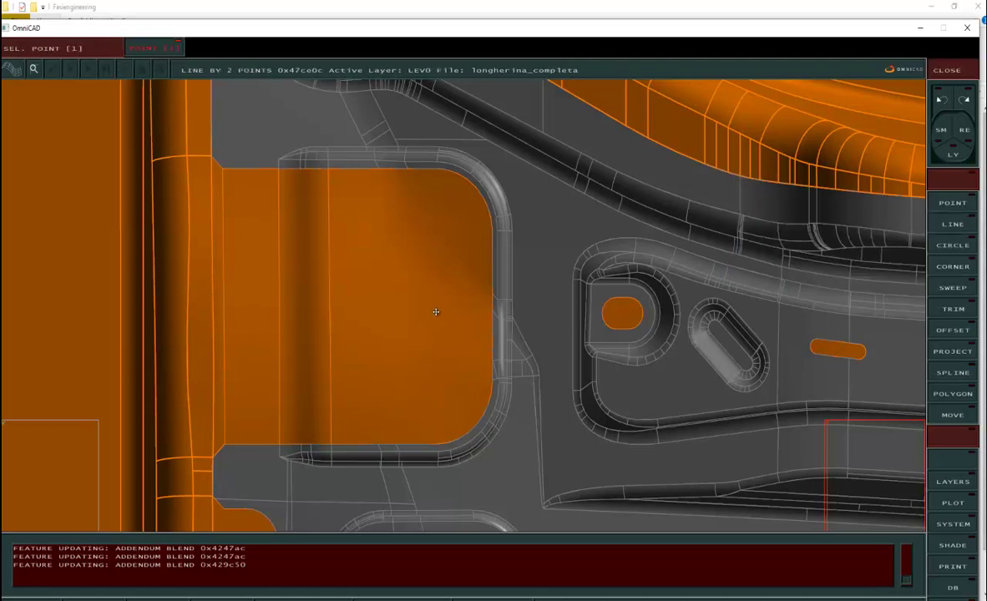
{"action": "left_click", "coordinate": [254, 314]}
{"action": "left_click", "coordinate": [856, 425]}
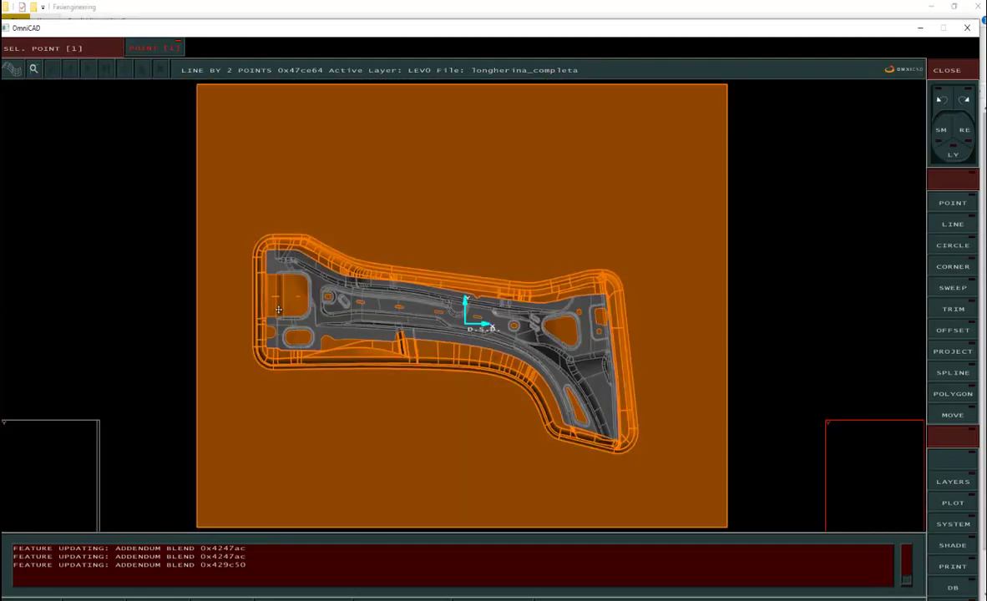
Step: Start a round-pipe draw bead with an entry main radius of 20 and a height of 7
{"action": "scroll", "coordinate": [282, 305], "scroll_direction": "up", "scroll_amount": 6}
{"action": "middle_click_drag", "start_coordinate": [283, 306], "coordinate": [331, 301]}
{"action": "scroll", "coordinate": [955, 372], "scroll_direction": "down", "scroll_amount": 2}
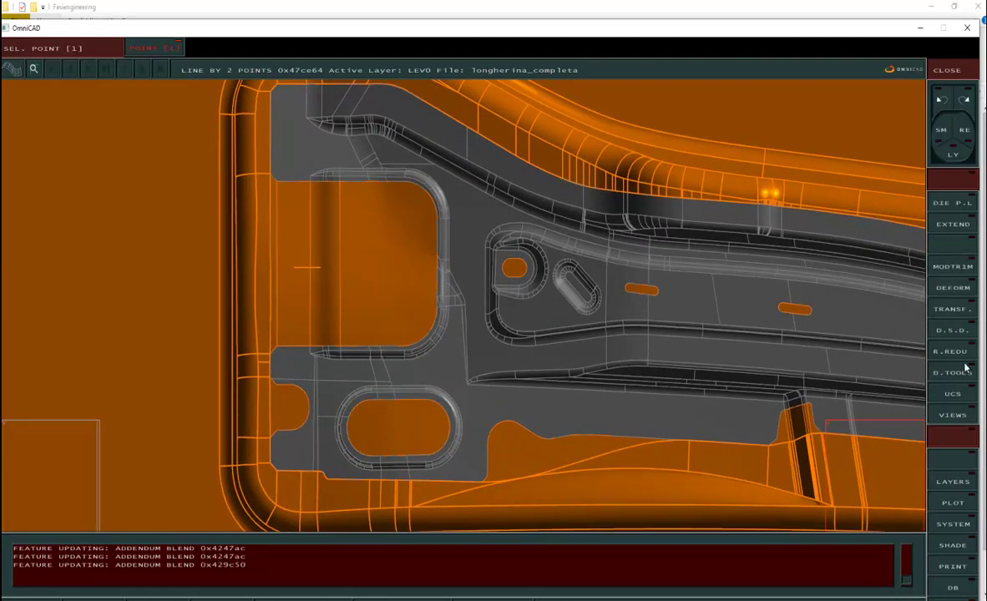
{"action": "left_click", "coordinate": [953, 374]}
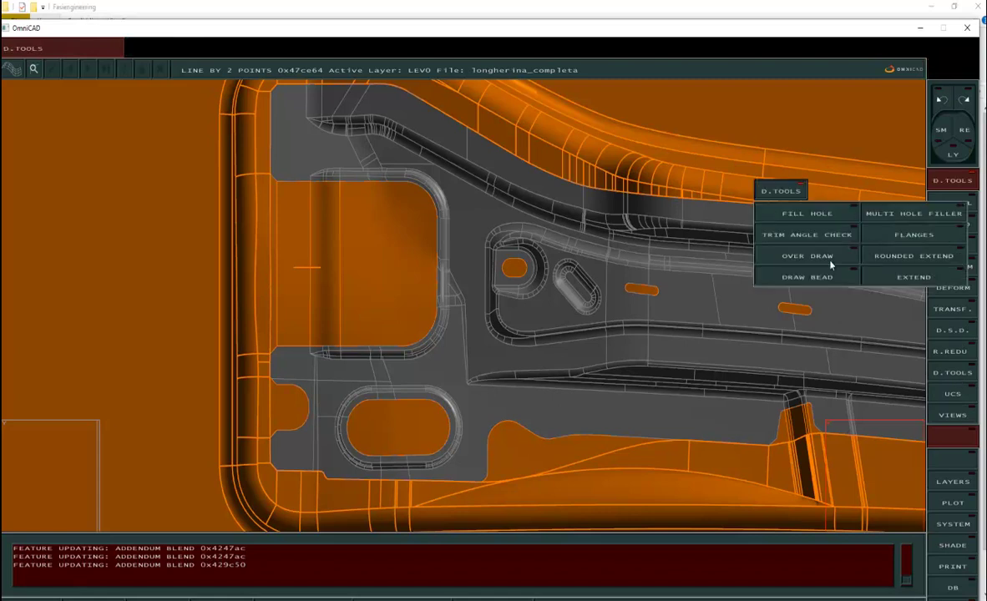
{"action": "left_click", "coordinate": [829, 284]}
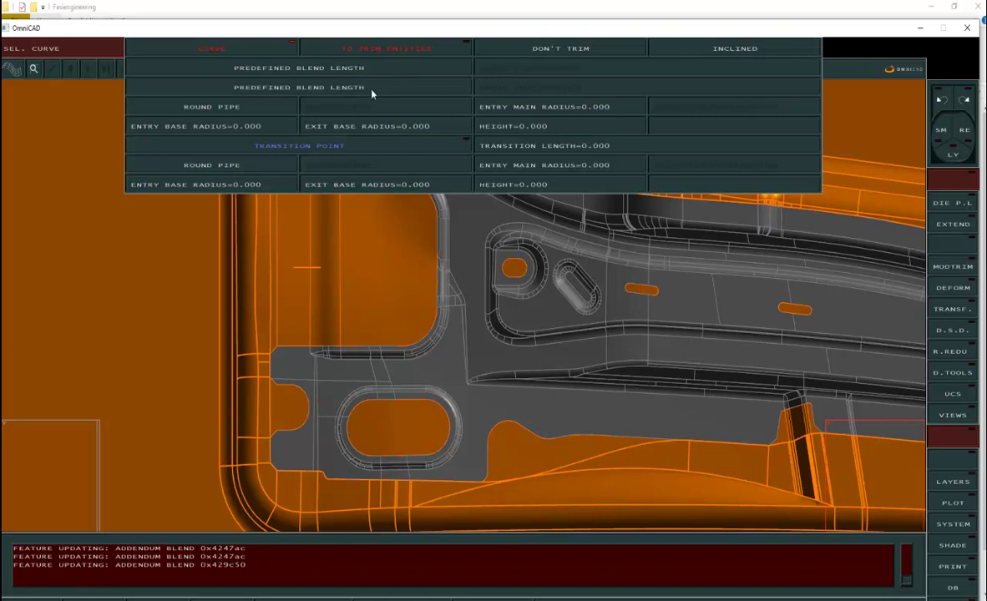
{"action": "left_click", "coordinate": [588, 112]}
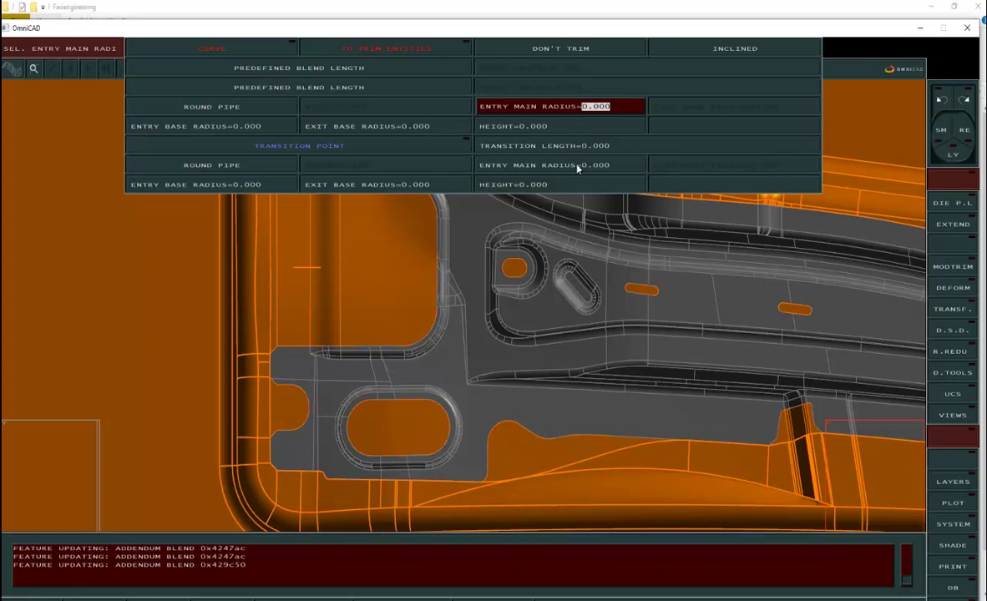
{"action": "type", "text": "20"}
{"action": "key", "text": "Return"}
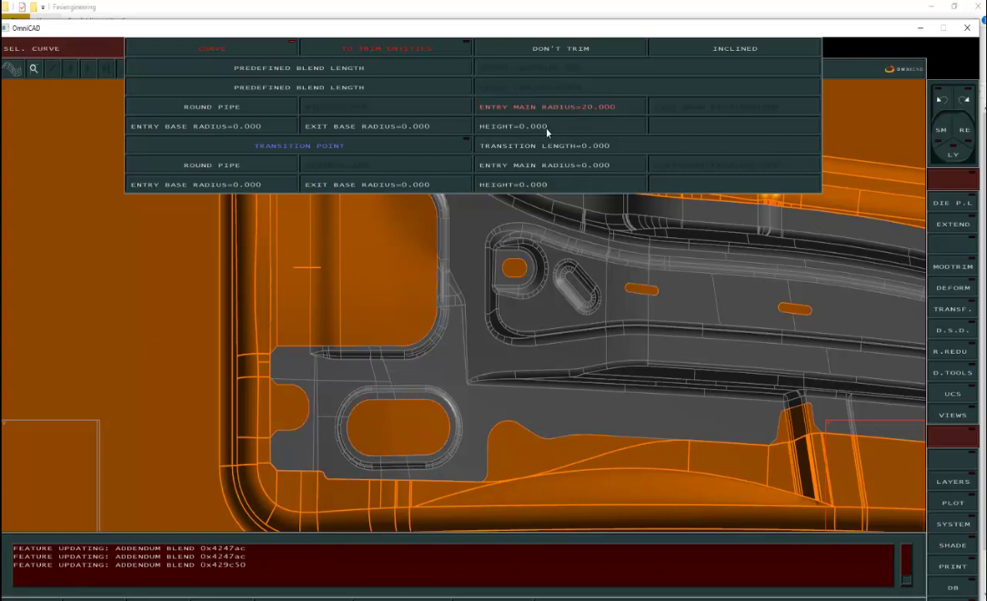
{"action": "left_click", "coordinate": [548, 127]}
{"action": "type", "text": "7"}
{"action": "key", "text": "Return"}
Step: Set the bead's transition length and second entry main radius to 2, and its first exit and entry base radii to 2
{"action": "left_click", "coordinate": [578, 150]}
{"action": "type", "text": "2"}
{"action": "key", "text": "Return"}
{"action": "left_click", "coordinate": [528, 162]}
{"action": "type", "text": "2"}
{"action": "key", "text": "Return"}
{"action": "left_click", "coordinate": [448, 124]}
{"action": "type", "text": "2"}
{"action": "key", "text": "Return"}
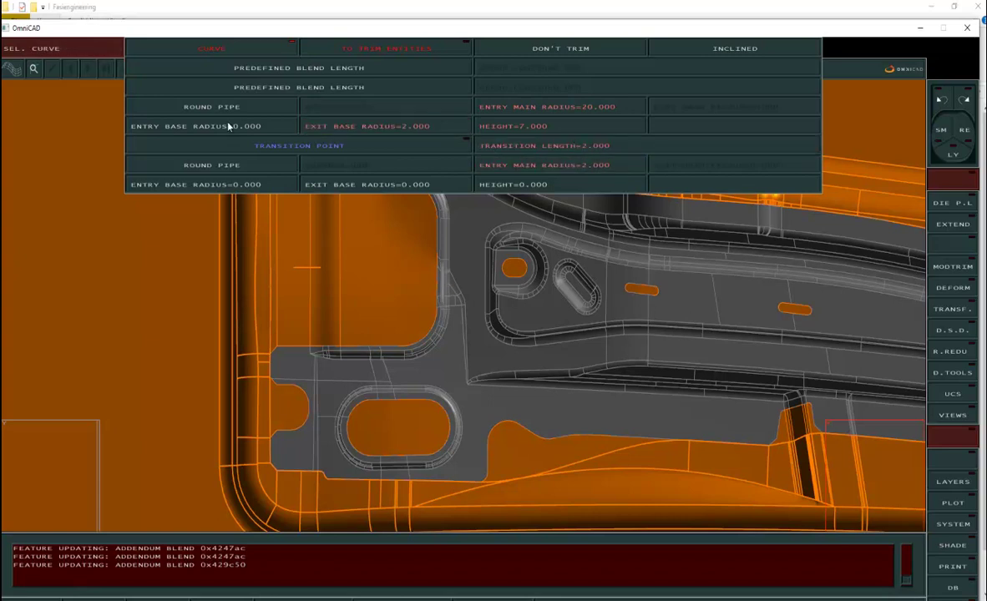
{"action": "left_click", "coordinate": [255, 129]}
{"action": "type", "text": "2"}
{"action": "key", "text": "Return"}
Step: Create the draw bead along the line in the large opening, and switch its trim option so it trims the fill surfaces
{"action": "left_click", "coordinate": [302, 277]}
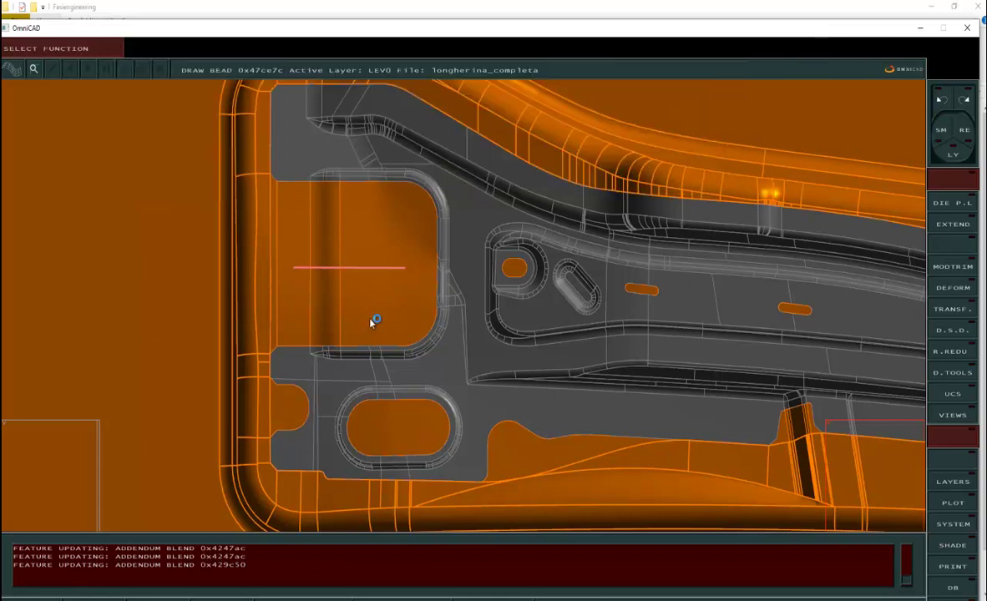
{"action": "scroll", "coordinate": [354, 277], "scroll_direction": "up", "scroll_amount": 5}
{"action": "middle_click_drag", "start_coordinate": [354, 277], "coordinate": [345, 372]}
{"action": "scroll", "coordinate": [317, 280], "scroll_direction": "down", "scroll_amount": 3}
{"action": "middle_click", "coordinate": [346, 371]}
{"action": "middle_click_drag", "start_coordinate": [387, 323], "coordinate": [353, 415]}
{"action": "left_click", "coordinate": [379, 372]}
{"action": "left_click", "coordinate": [578, 50]}
{"action": "left_click", "coordinate": [527, 80]}
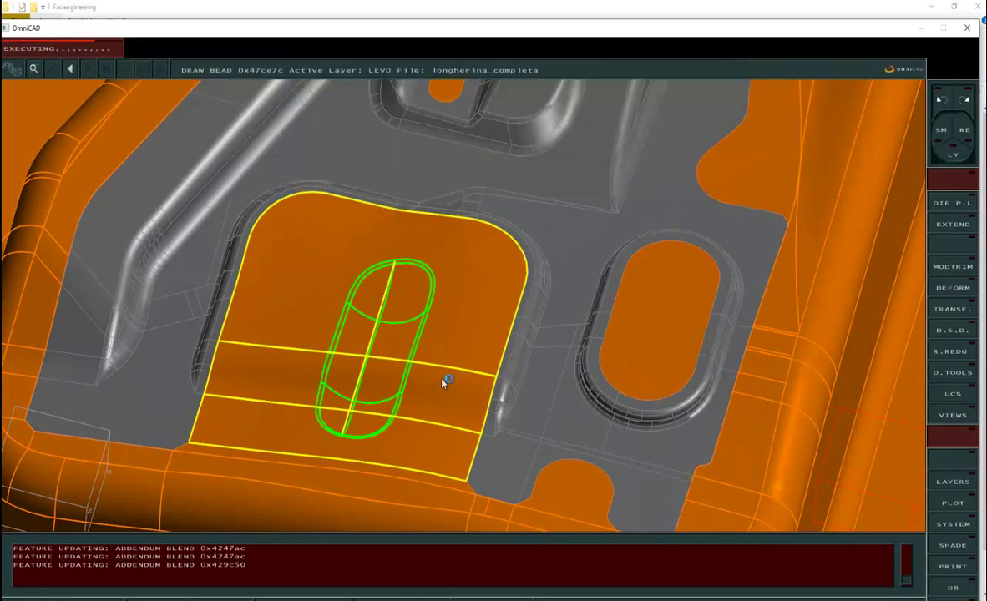
{"action": "scroll", "coordinate": [408, 411], "scroll_direction": "down", "scroll_amount": 4}
{"action": "middle_click_drag", "start_coordinate": [409, 411], "coordinate": [622, 367]}
{"action": "scroll", "coordinate": [623, 367], "scroll_direction": "up", "scroll_amount": 5}
{"action": "middle_click_drag", "start_coordinate": [683, 339], "coordinate": [552, 368]}
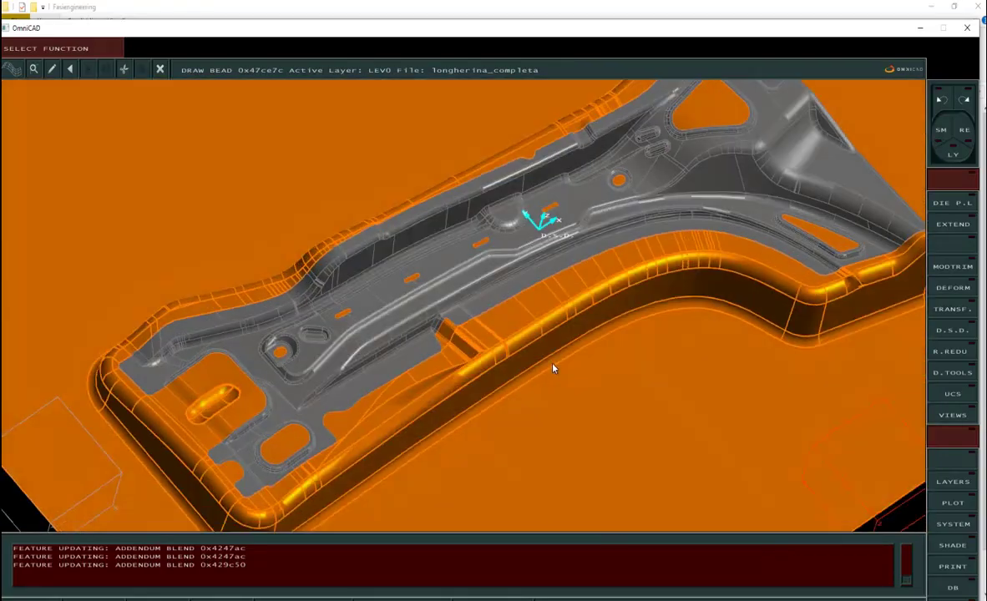